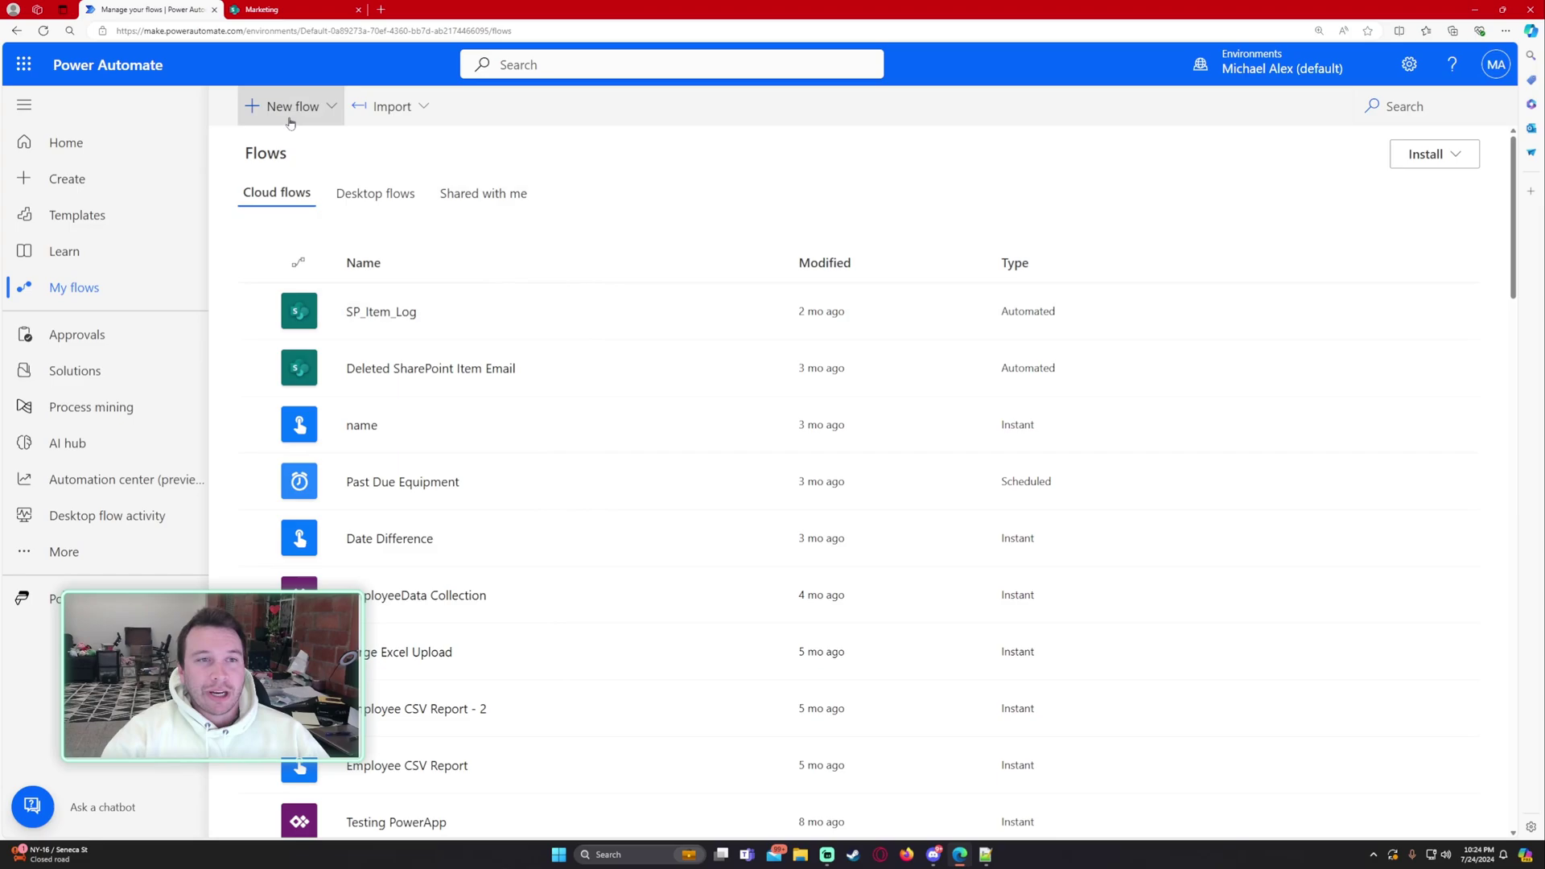
# Step: Start an automated cloud flow with SharePoint's 'When an item is created or modified' trigger
pyautogui.click(292, 107)
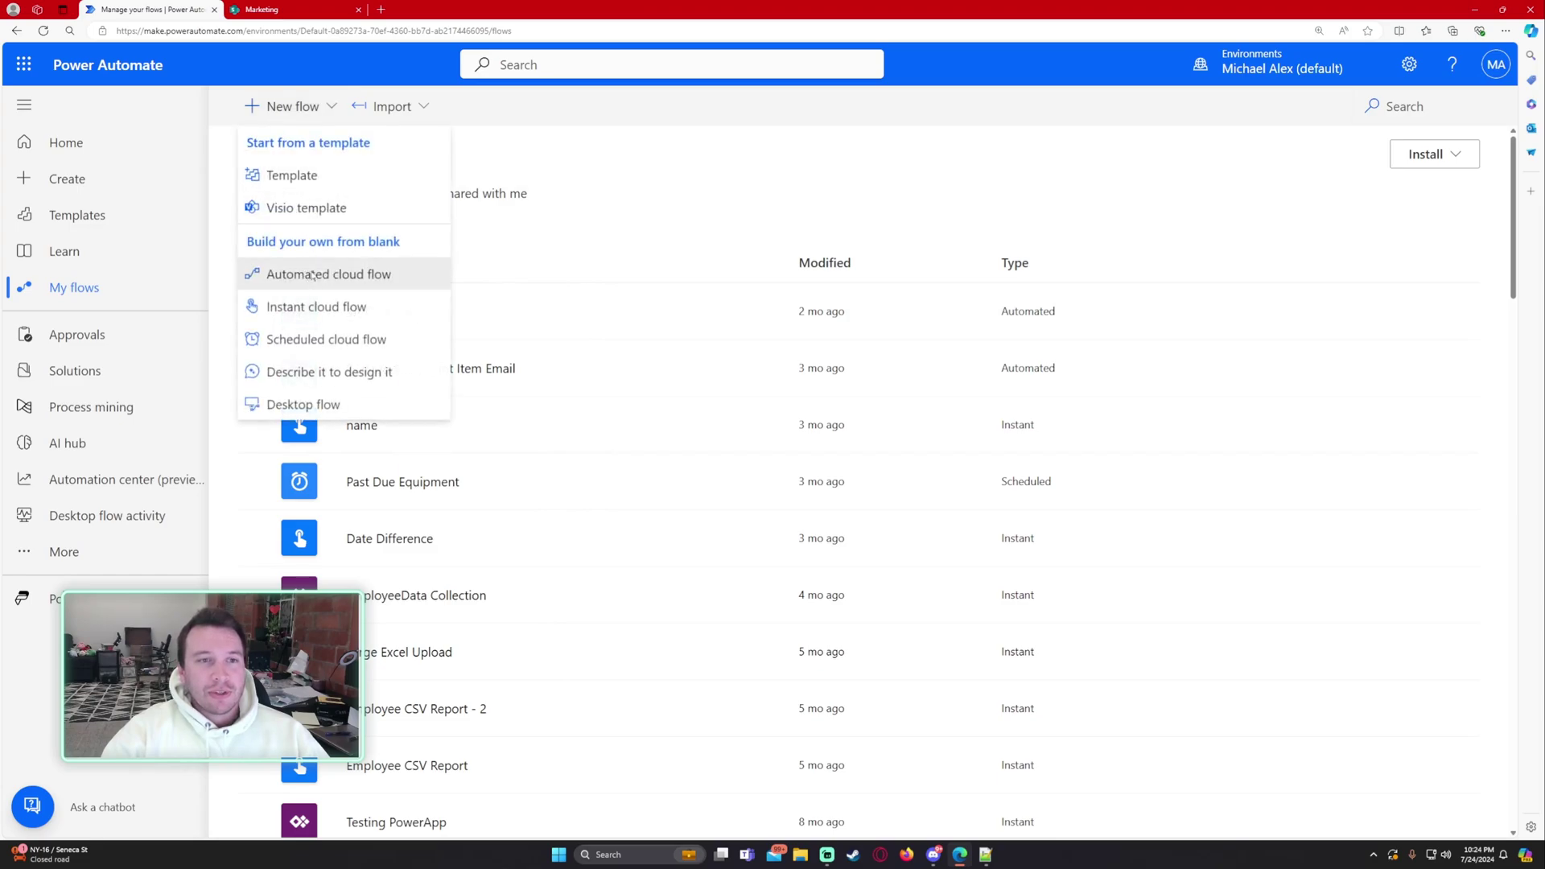
pyautogui.click(310, 276)
pyautogui.click(1006, 515)
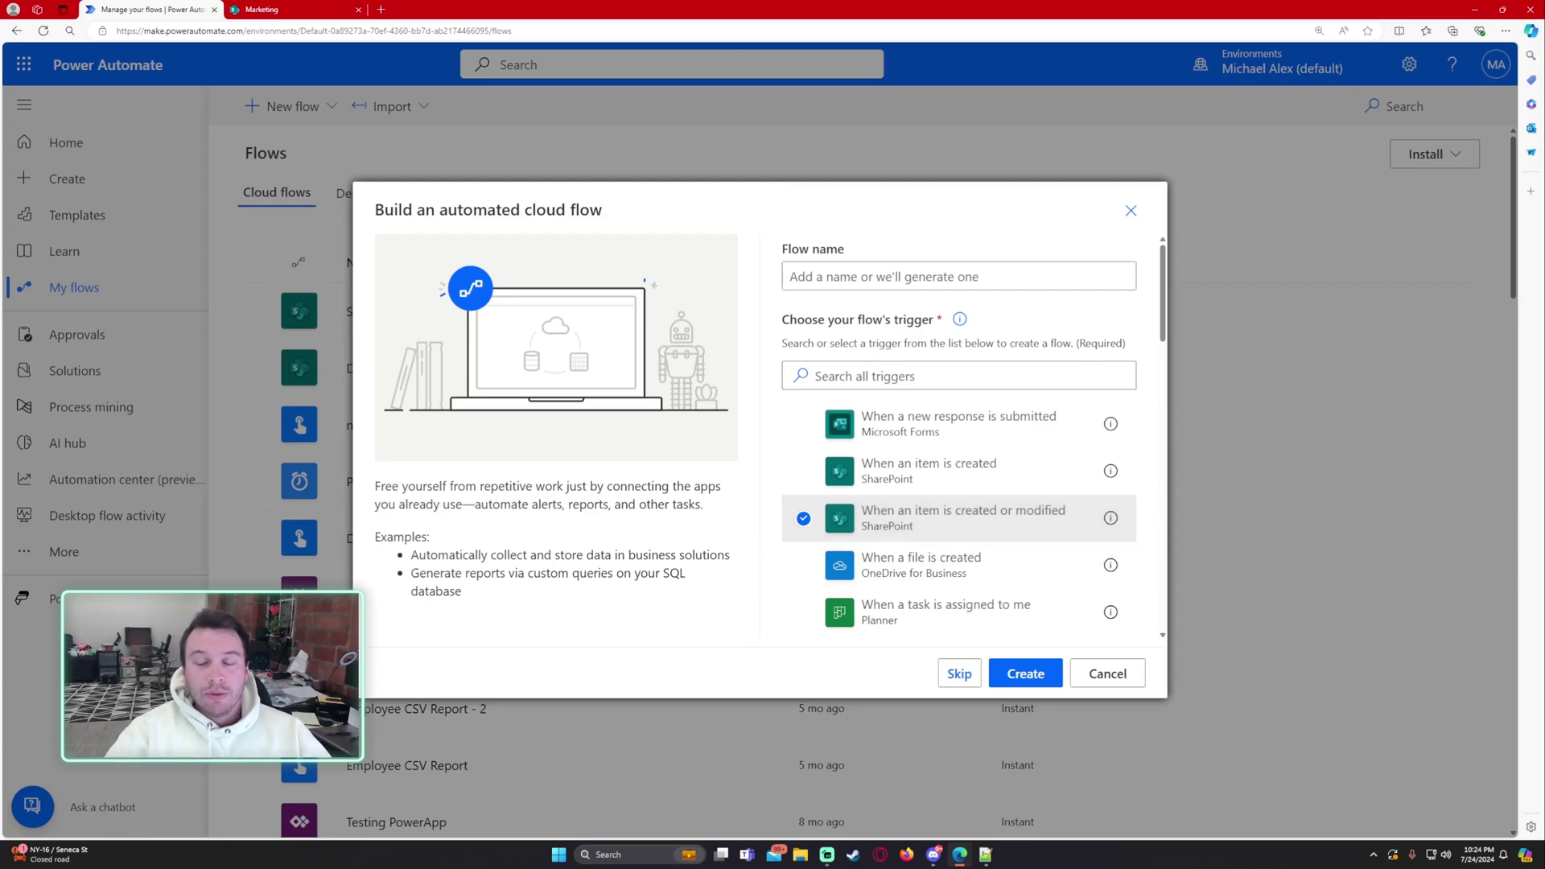
pyautogui.click(286, 12)
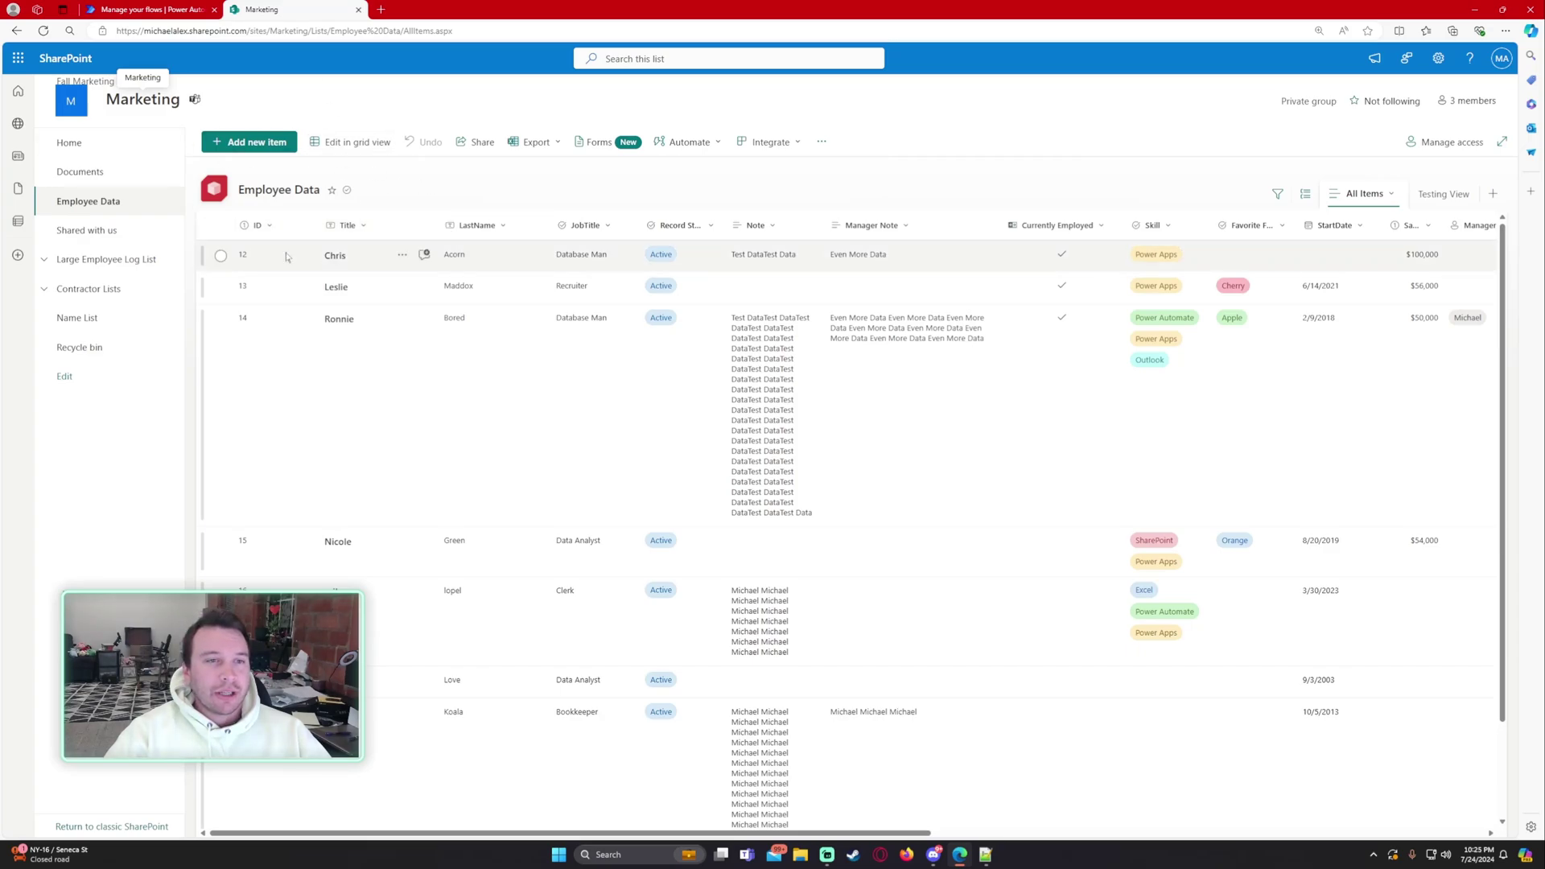
pyautogui.click(163, 8)
pyautogui.click(885, 276)
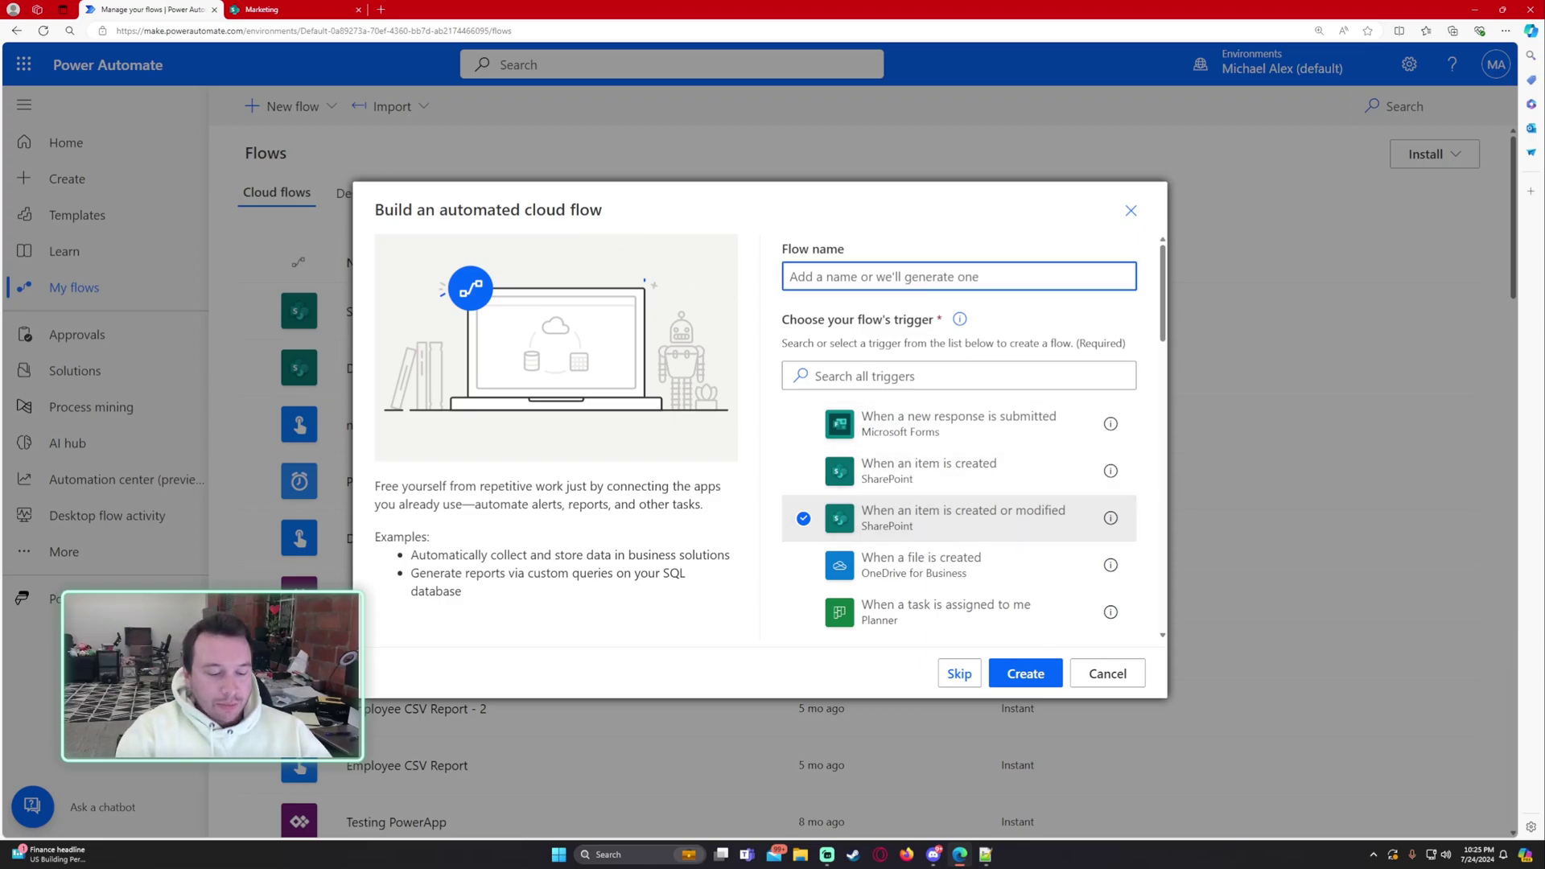
# Step: Name the flow 'Identify Modified or Created' and create it
pyautogui.write('Identi')
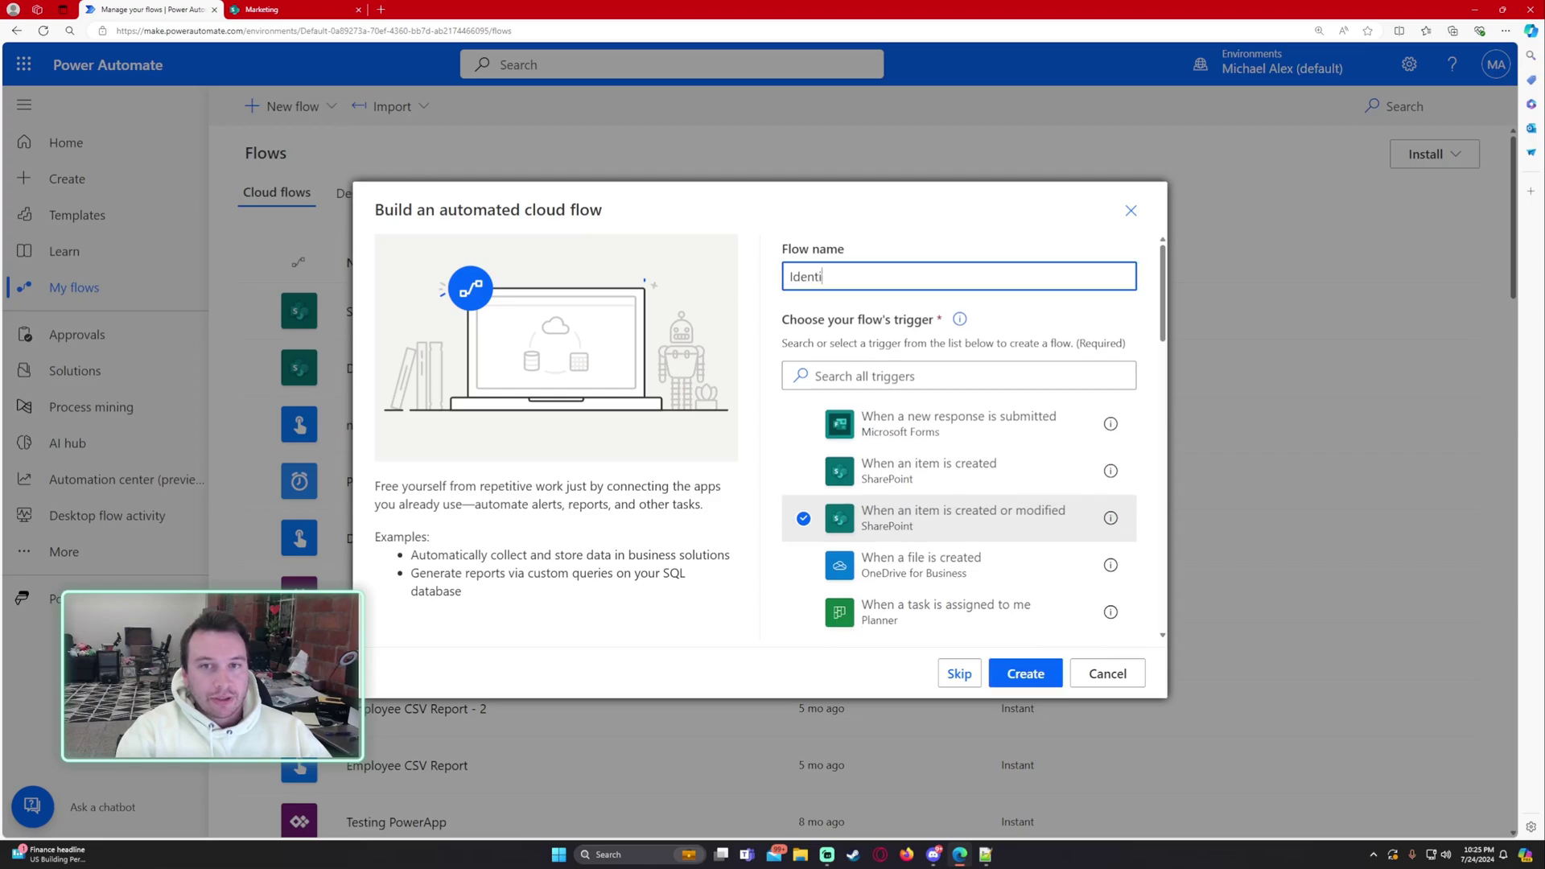
pyautogui.write('fy Modifed')
pyautogui.press('BackSpace')
pyautogui.press('BackSpace')
pyautogui.write('d or Created')
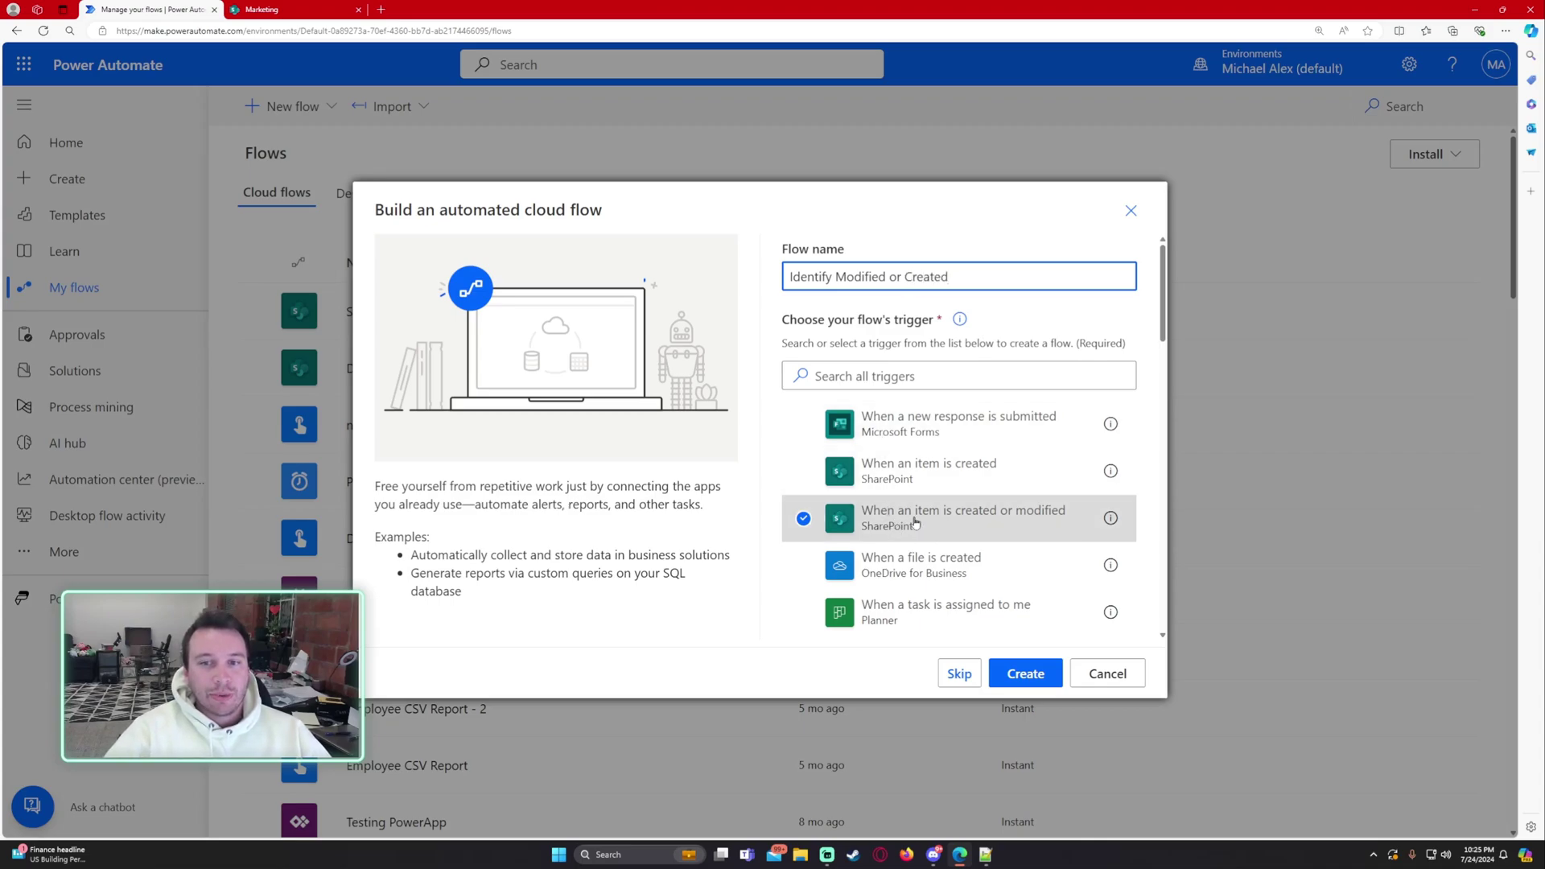
pyautogui.click(1025, 673)
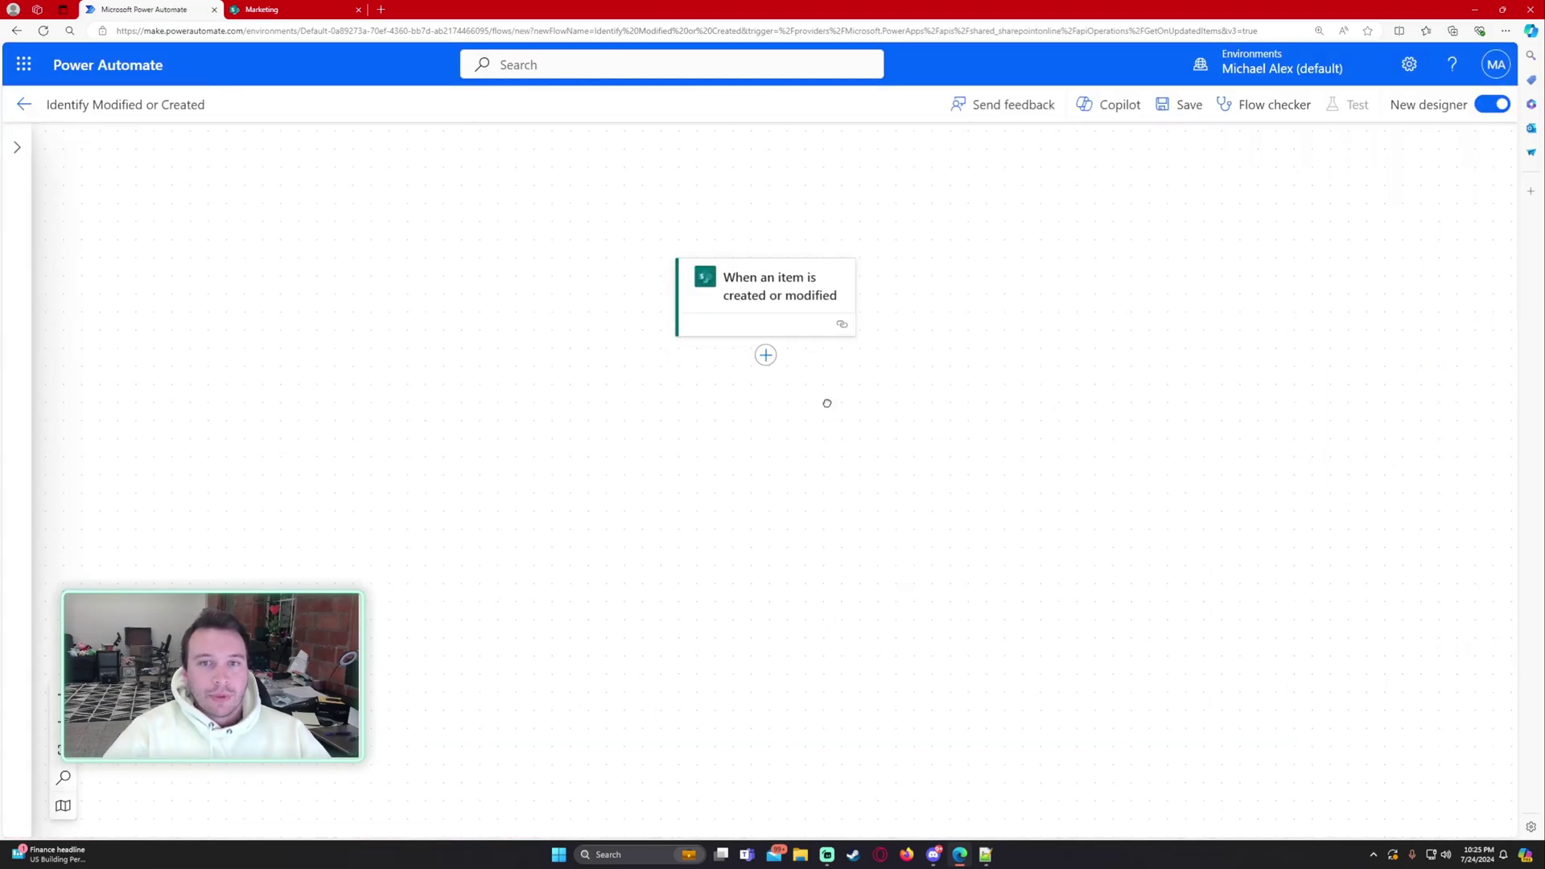
# Step: Set the trigger's Site Address to Marketing and List Name to Employee Data
pyautogui.click(818, 303)
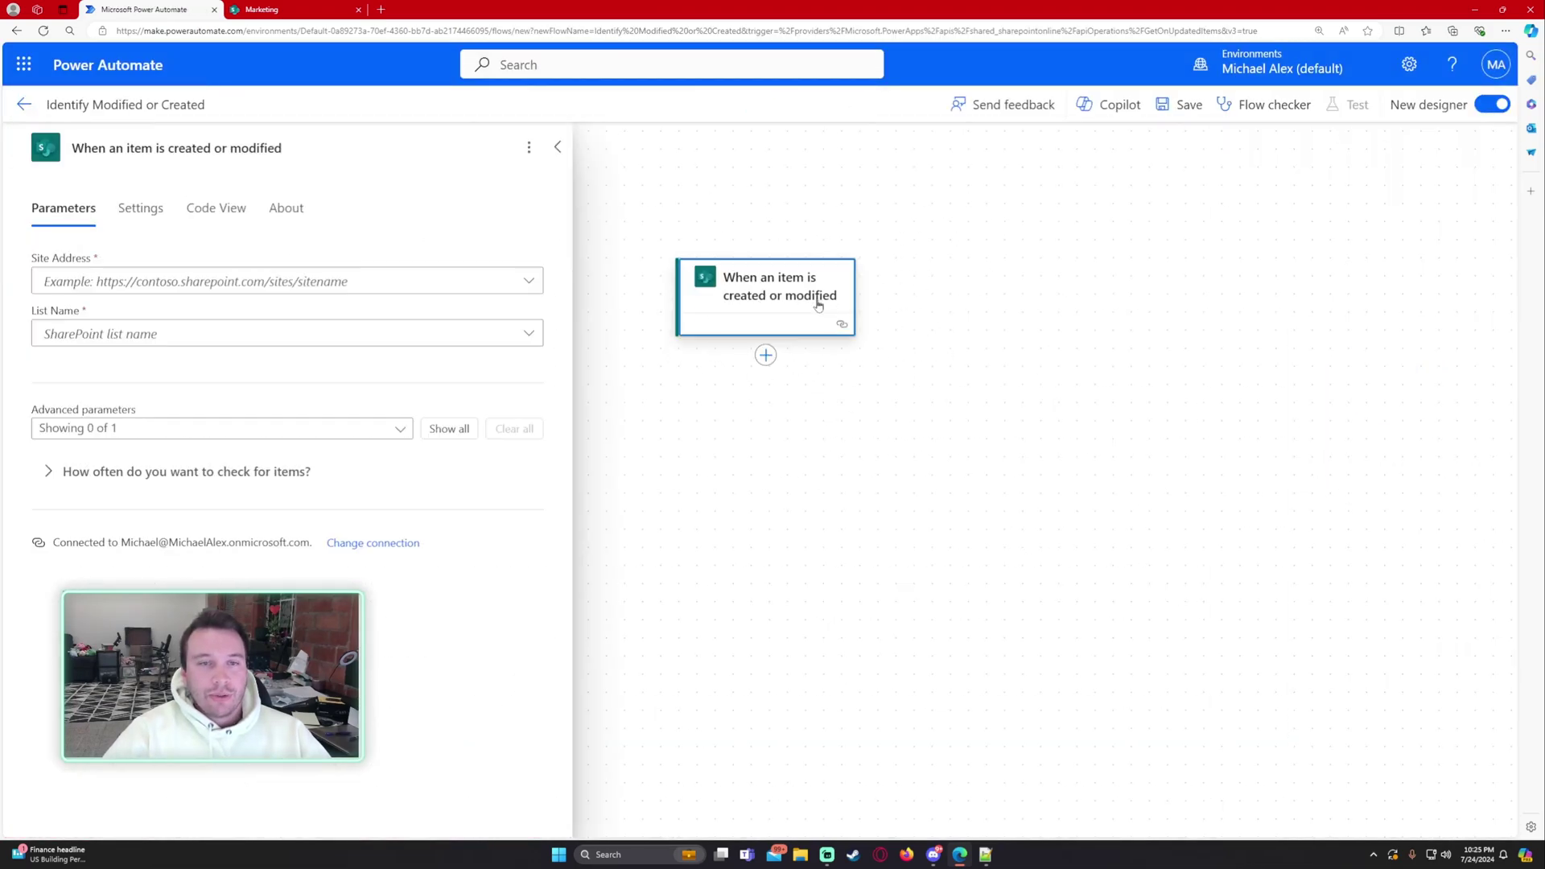
pyautogui.click(281, 281)
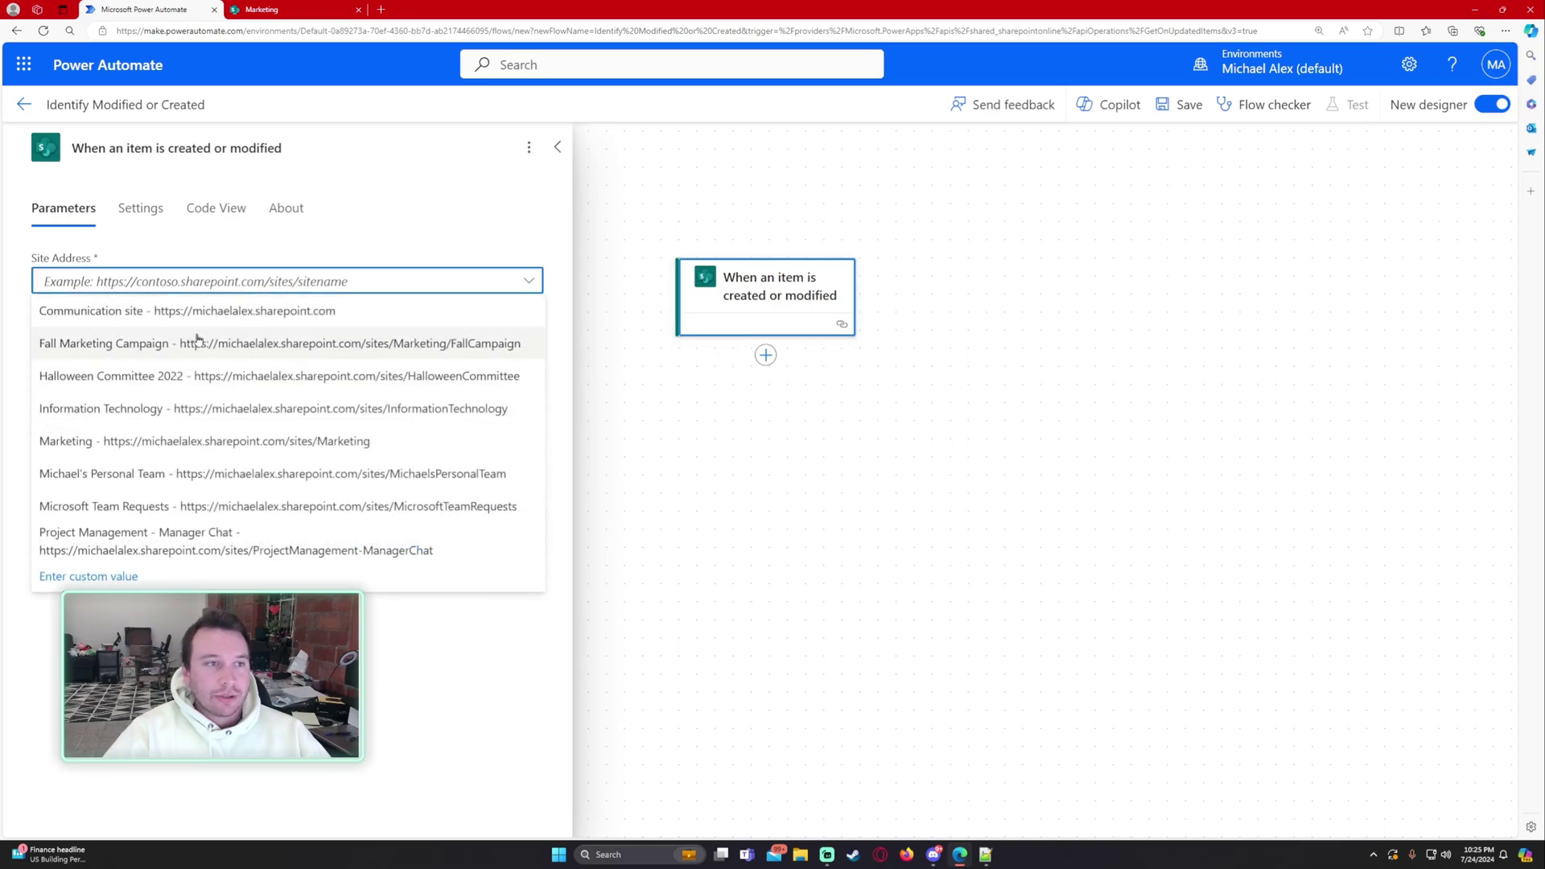
pyautogui.click(178, 443)
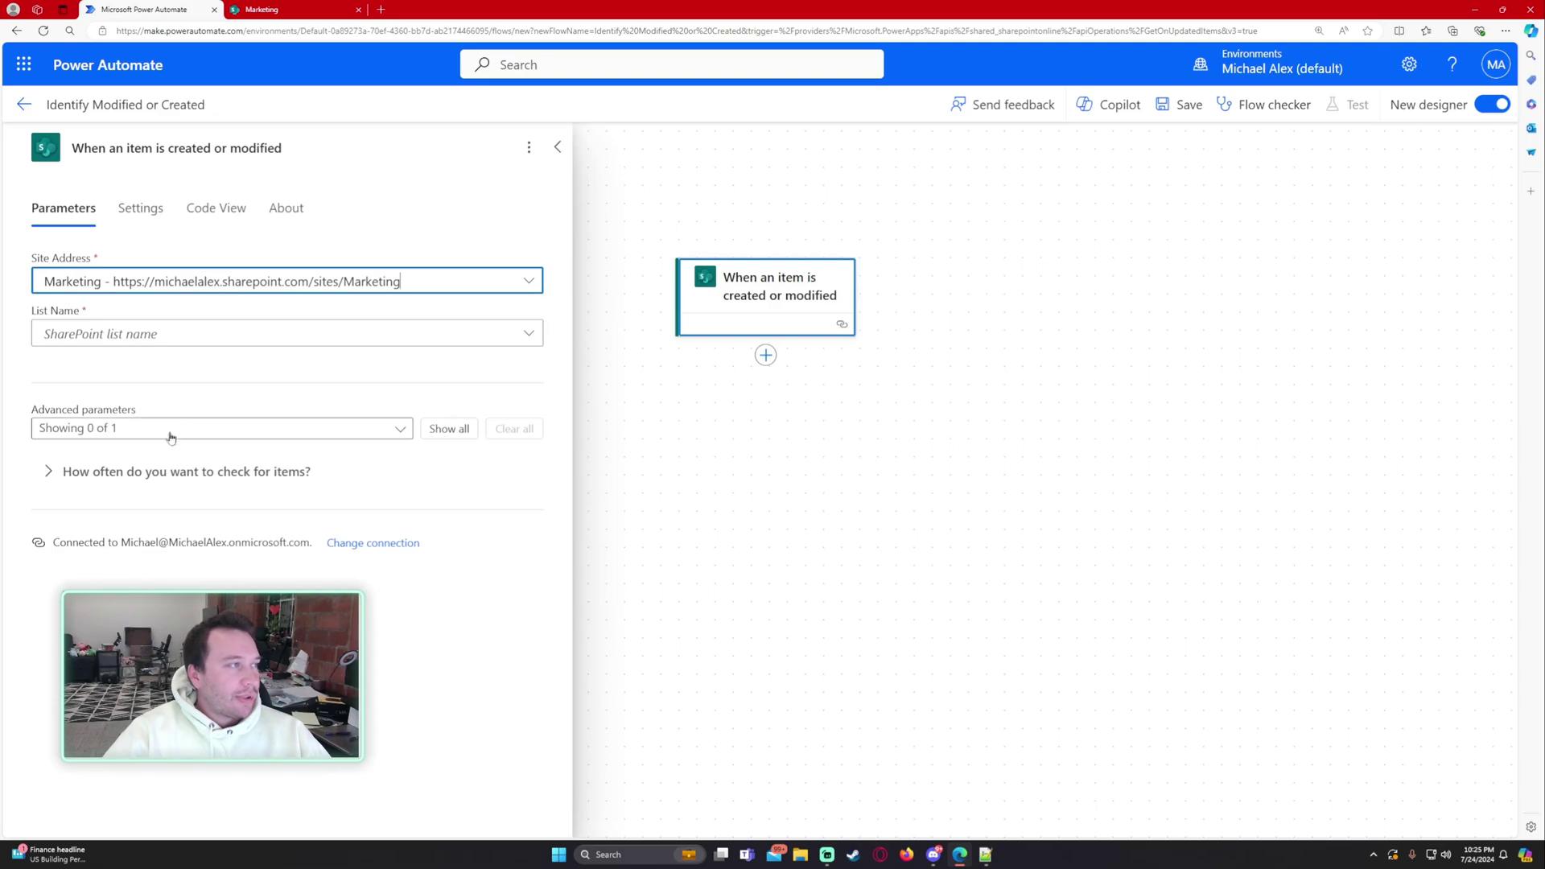
pyautogui.click(196, 344)
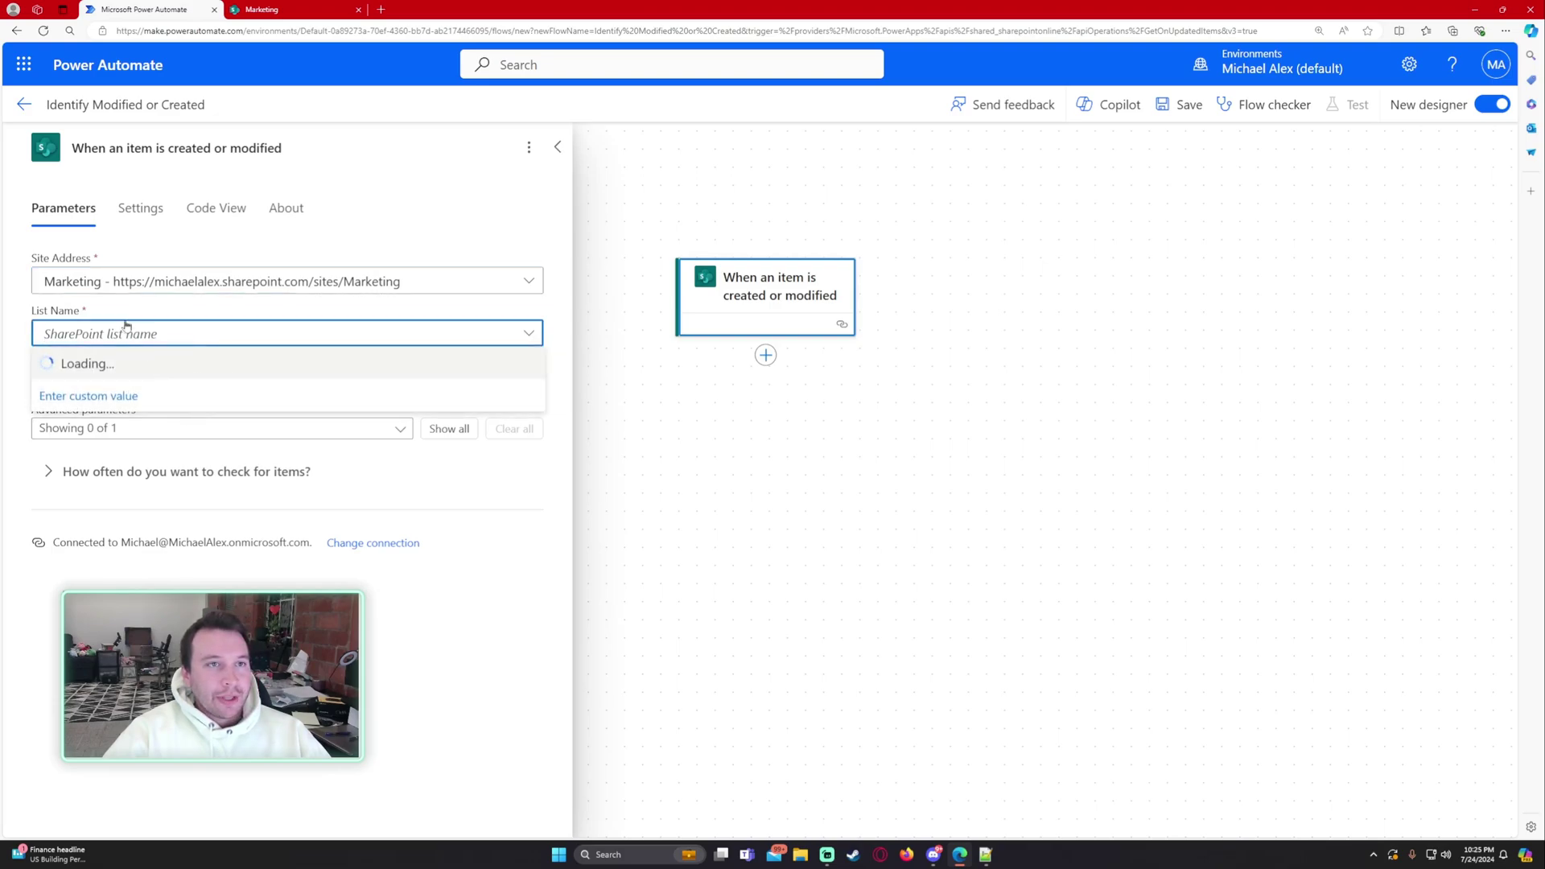
pyautogui.click(266, 9)
pyautogui.click(150, 9)
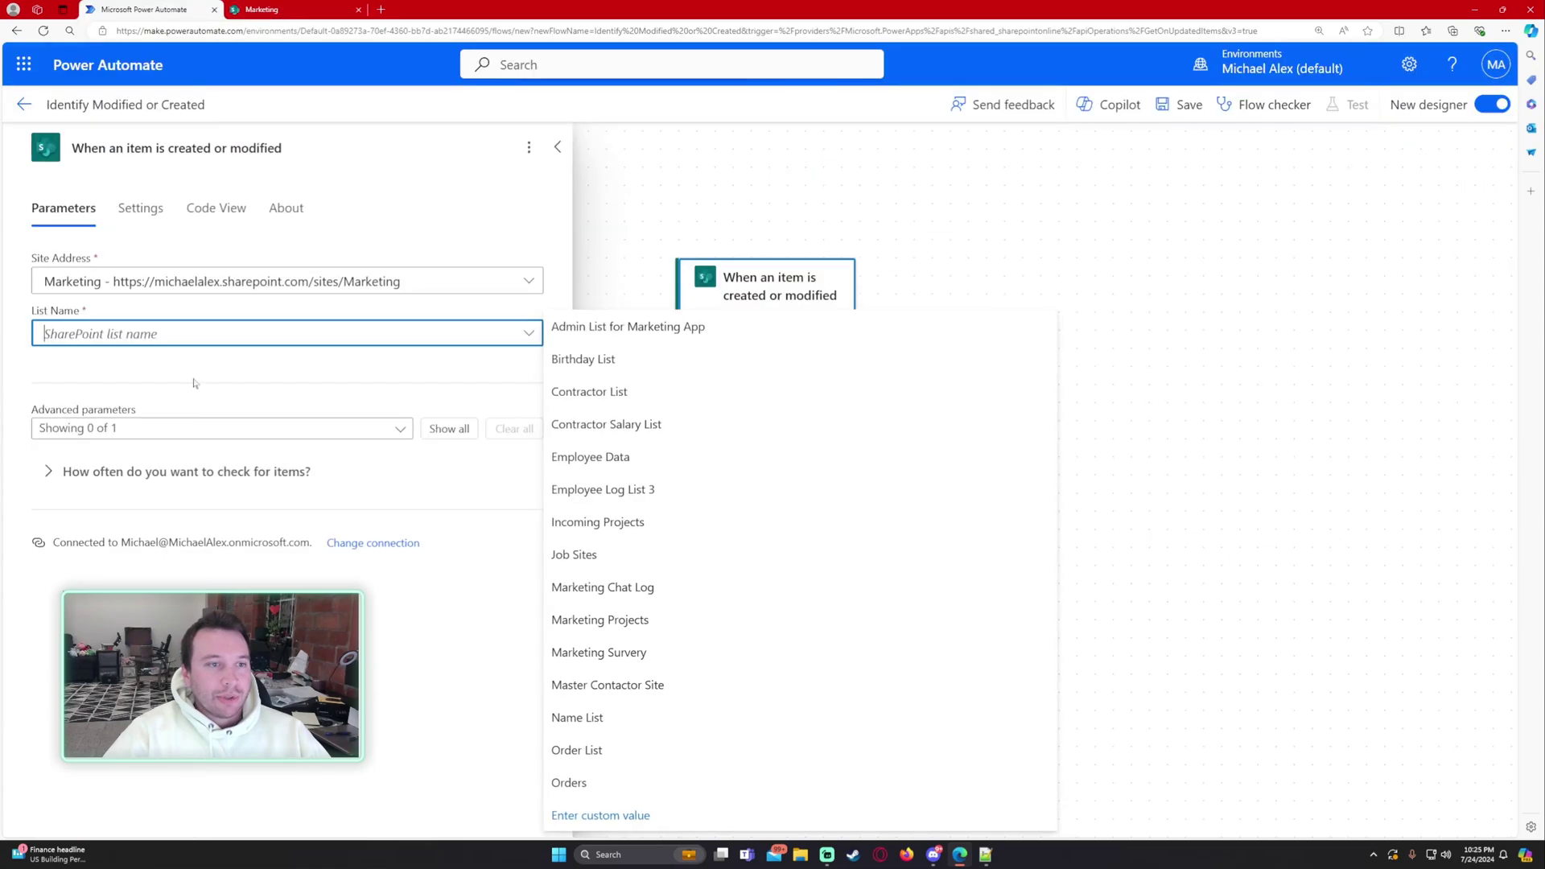
pyautogui.click(632, 466)
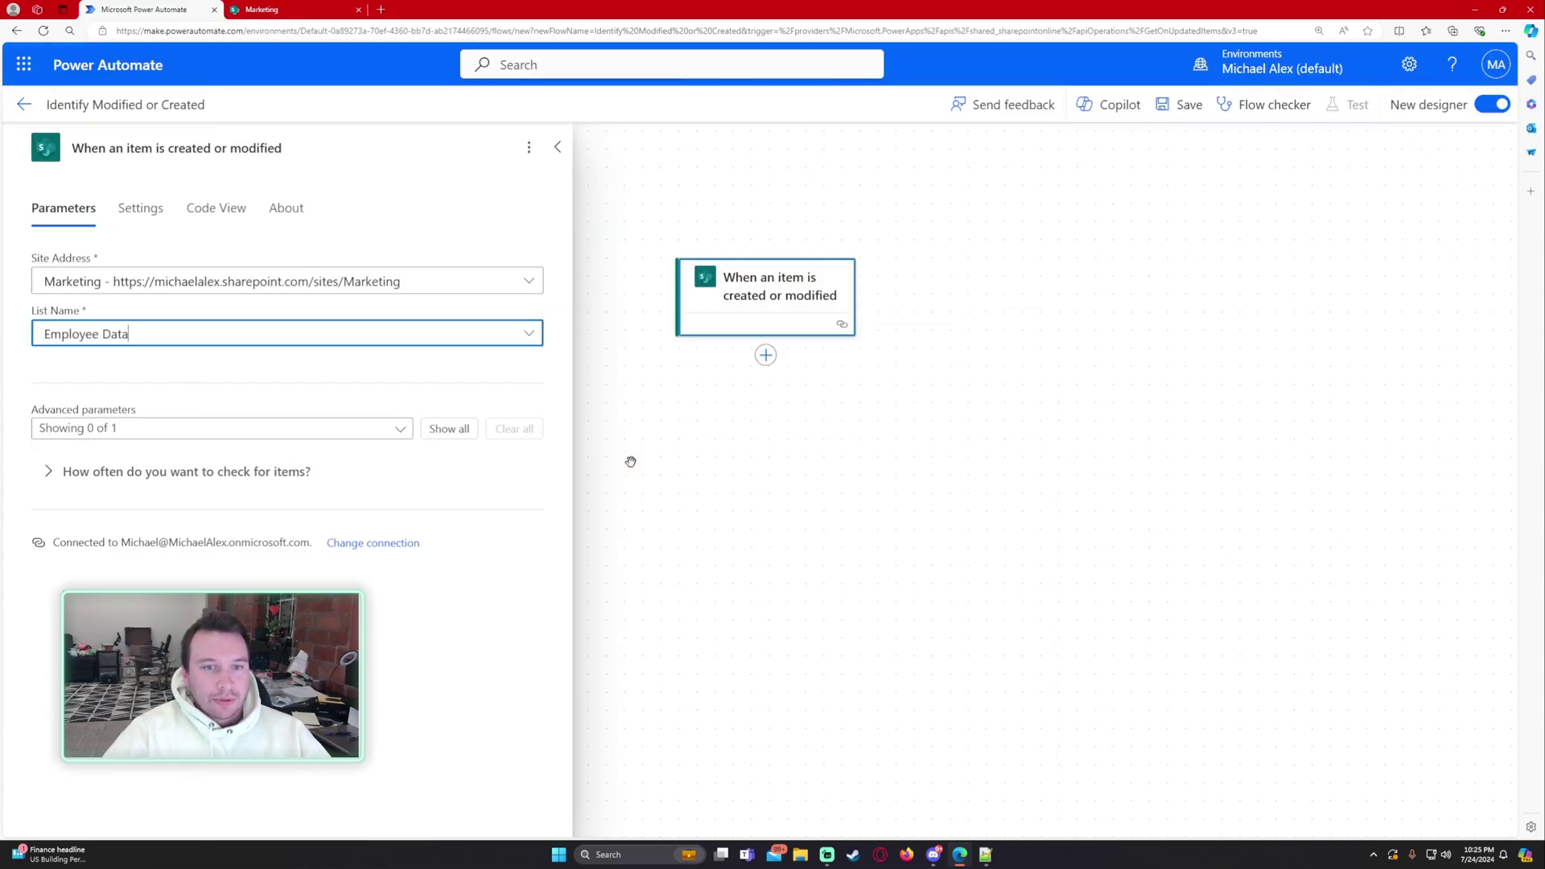
# Step: Review the trigger's advanced parameters and settings, then collapse its panel
pyautogui.click(462, 429)
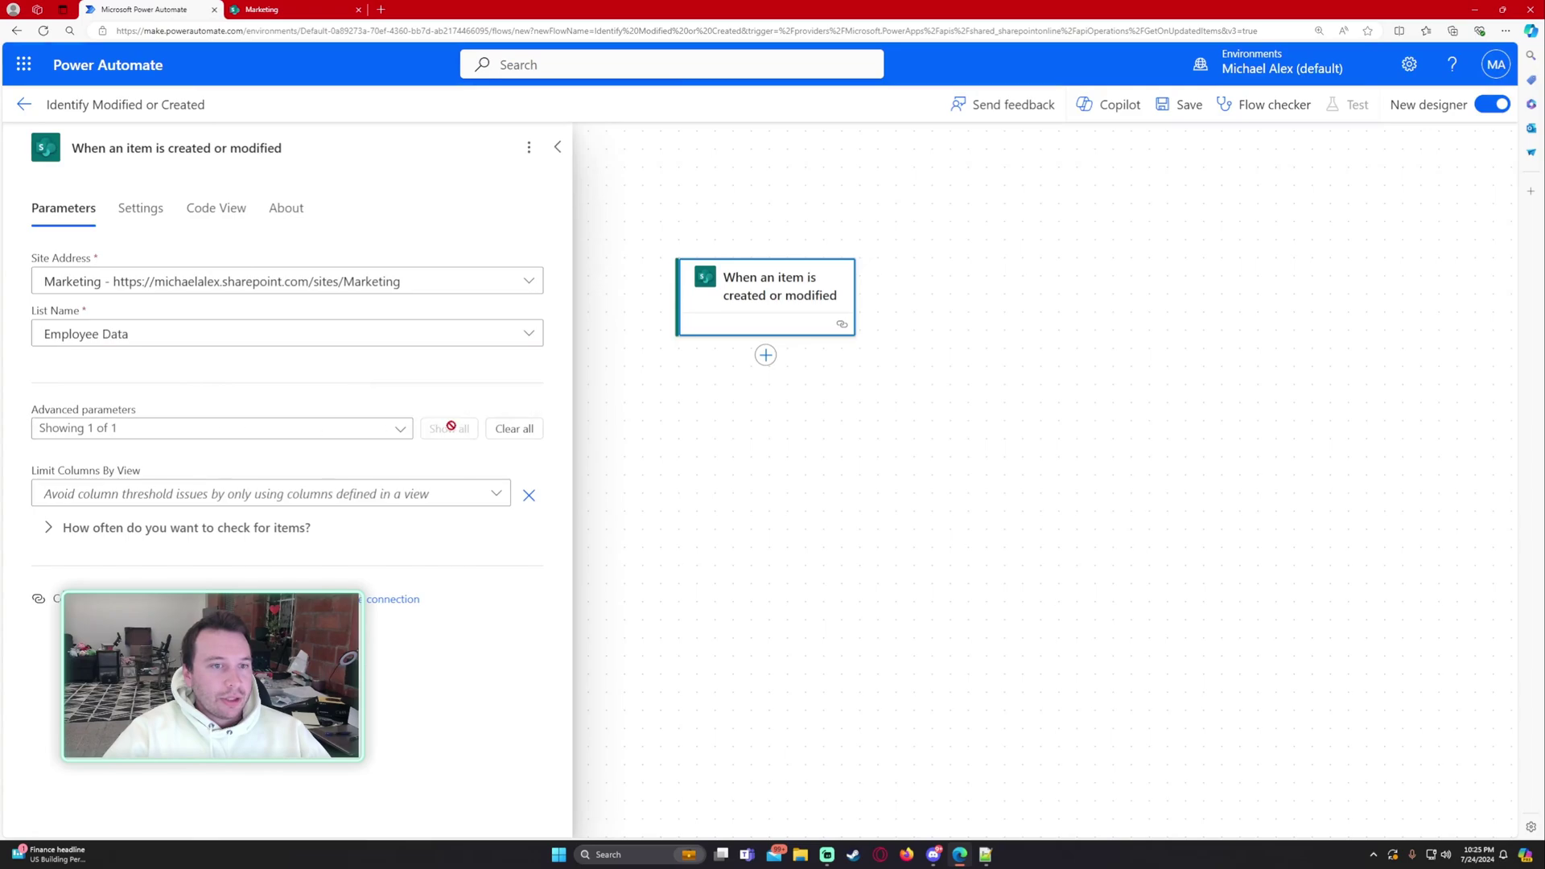
pyautogui.click(514, 428)
pyautogui.click(140, 207)
pyautogui.click(64, 212)
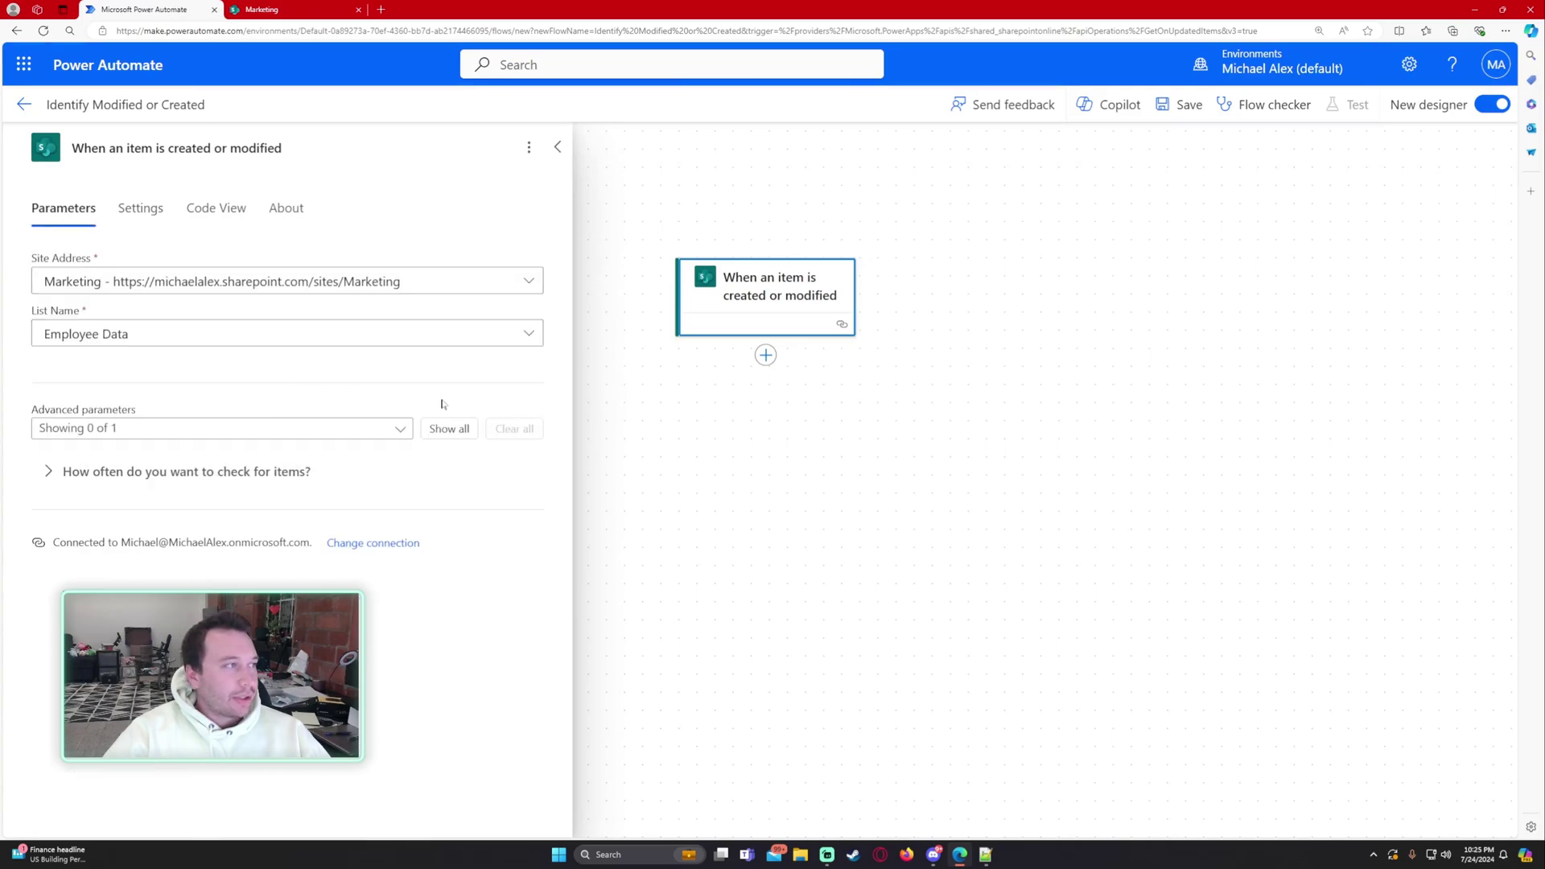
pyautogui.click(757, 471)
# Step: Add a Data Operation Compose action below the trigger, dismissing the clipboard prompt
pyautogui.click(765, 355)
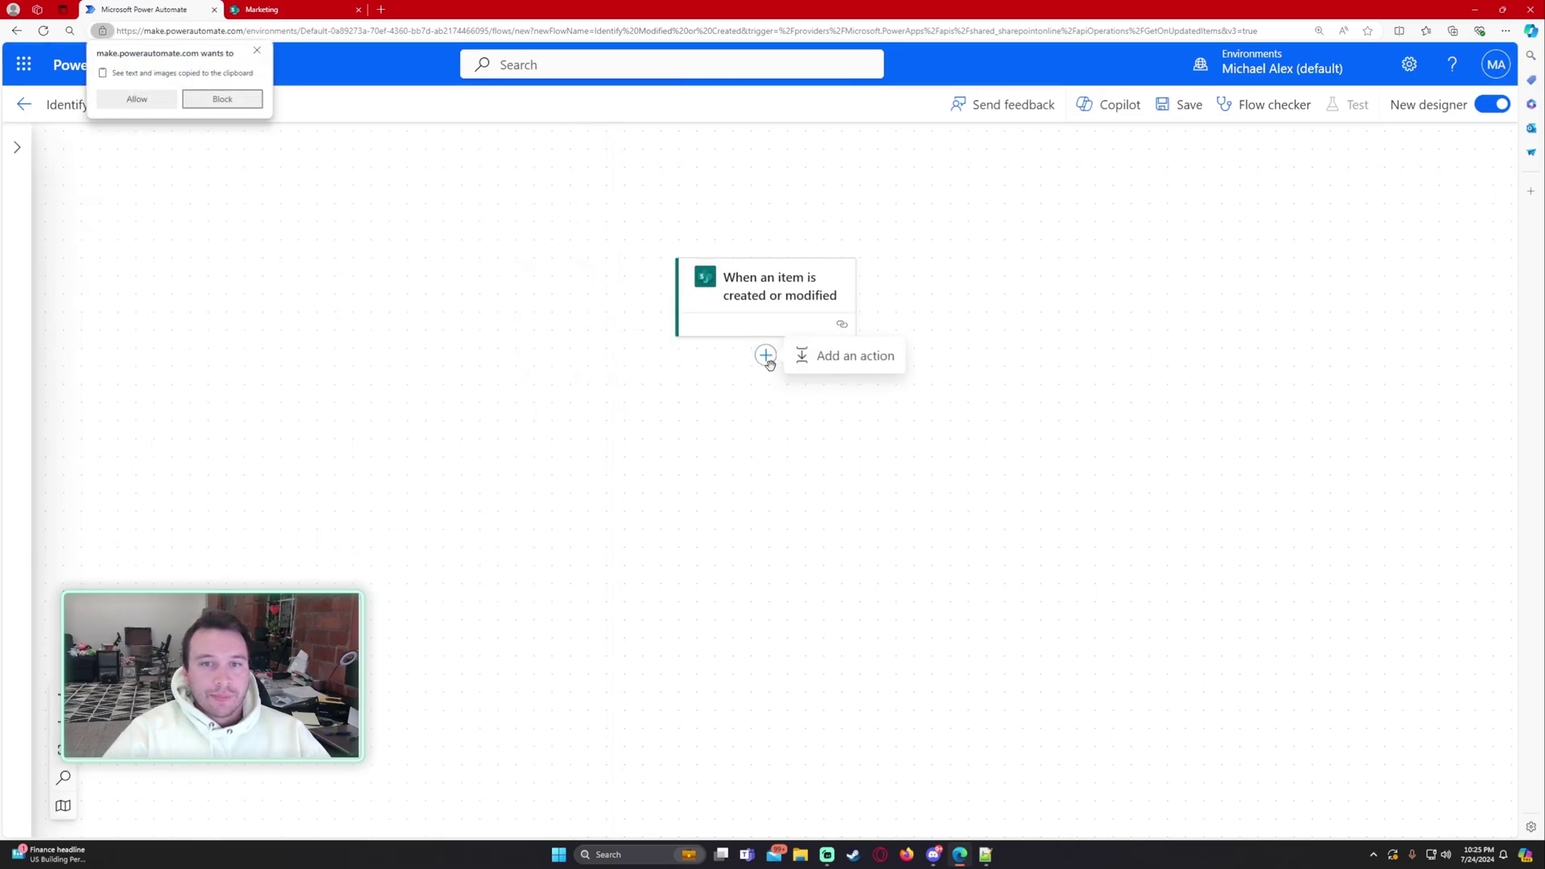
pyautogui.click(825, 358)
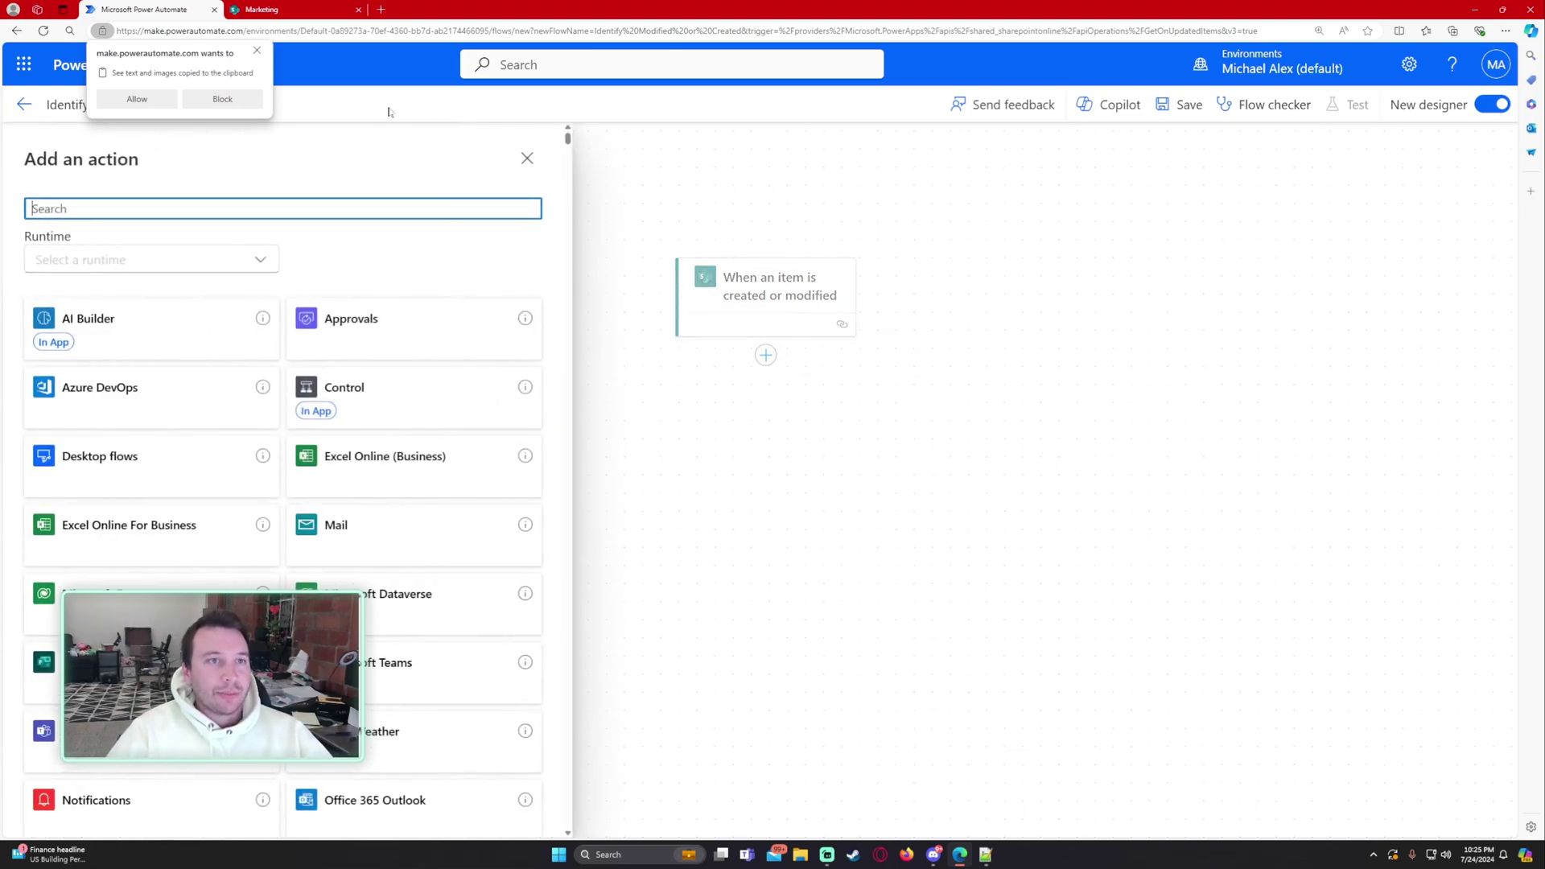
pyautogui.click(250, 103)
pyautogui.click(214, 207)
pyautogui.write('compose')
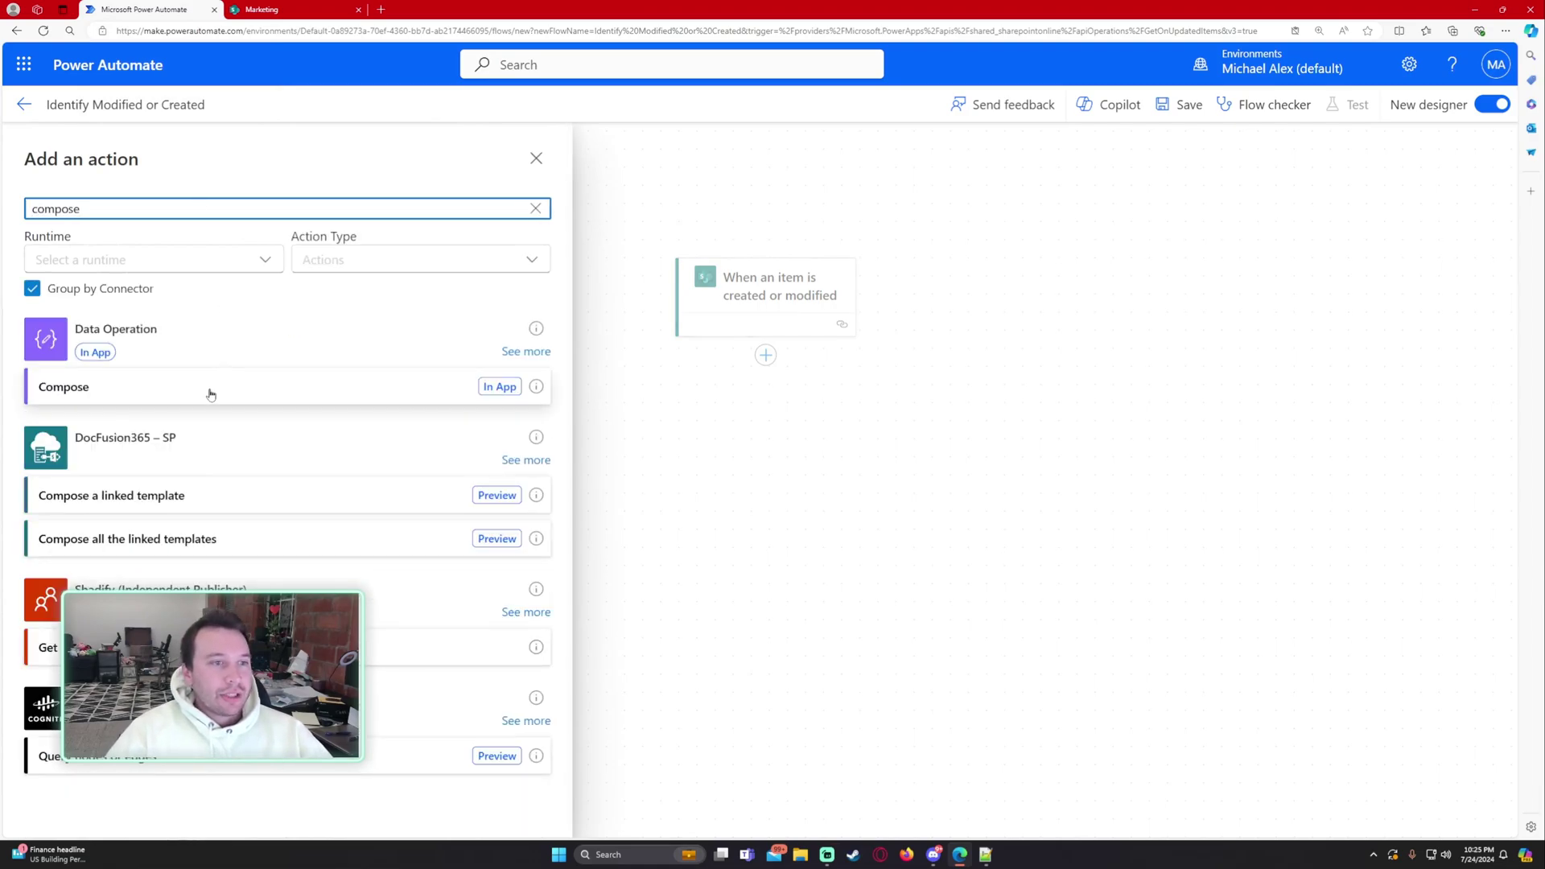
pyautogui.click(210, 395)
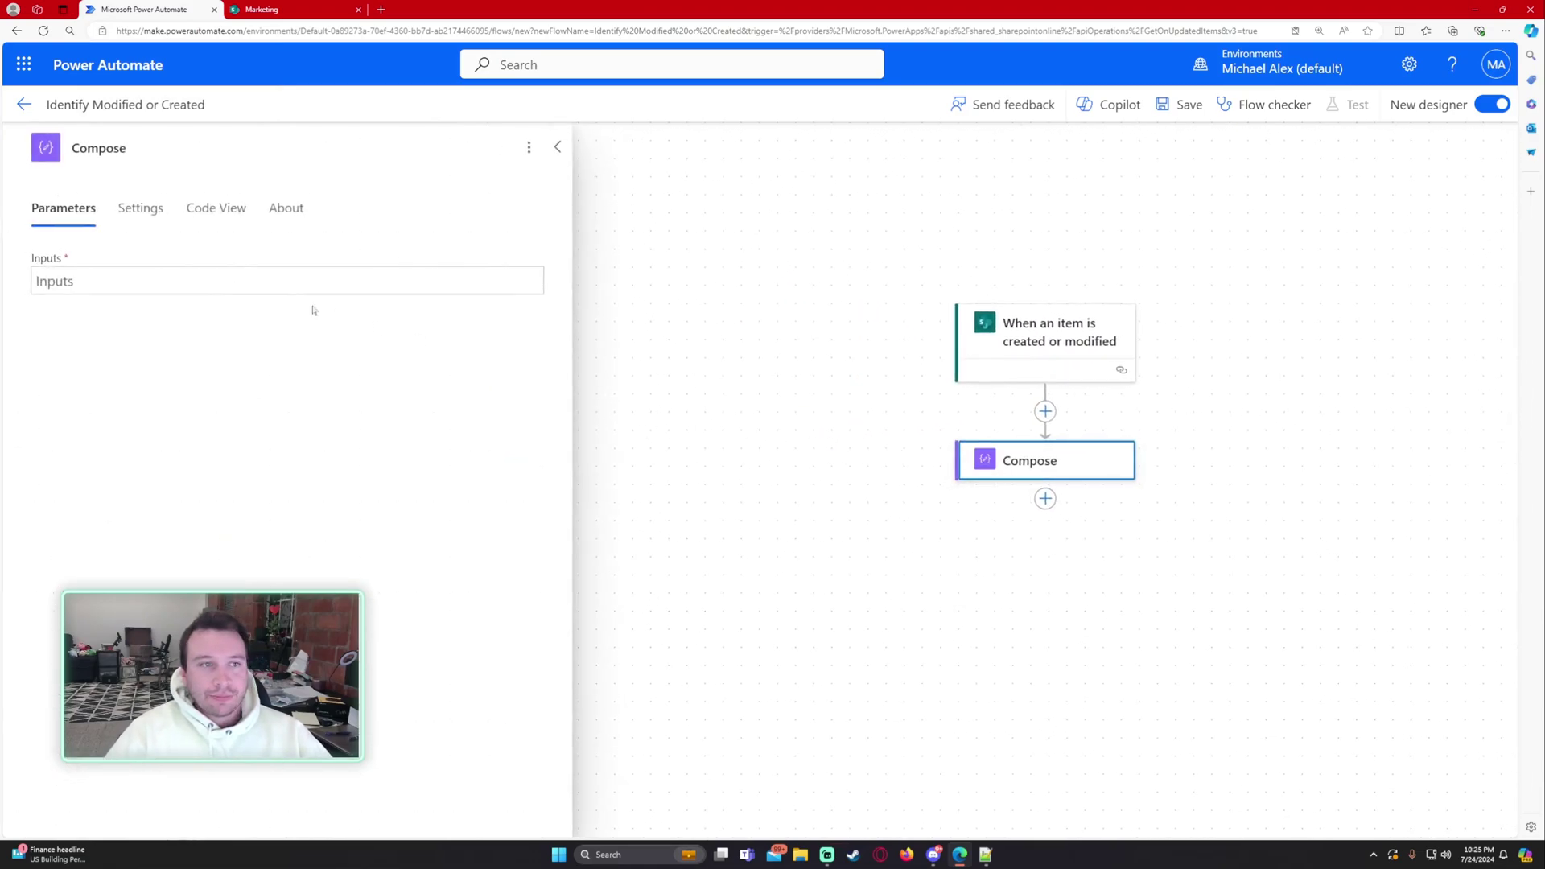
# Step: Set the Compose Inputs to the expression int(triggerBody()?['{VersionNumber}'])
pyautogui.click(450, 283)
pyautogui.click(540, 291)
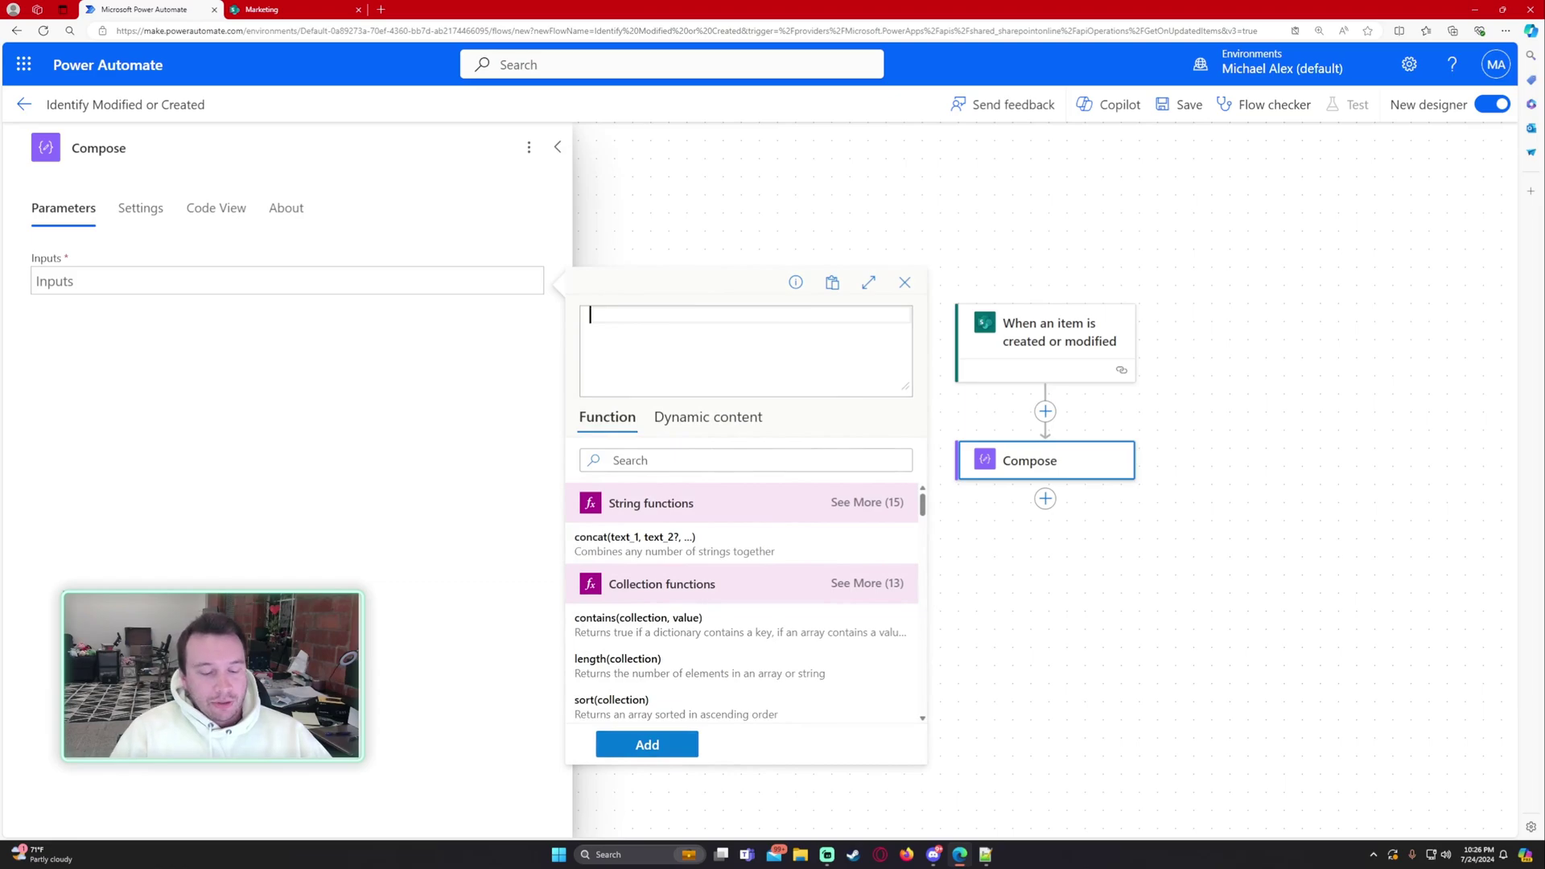
pyautogui.write('int(')
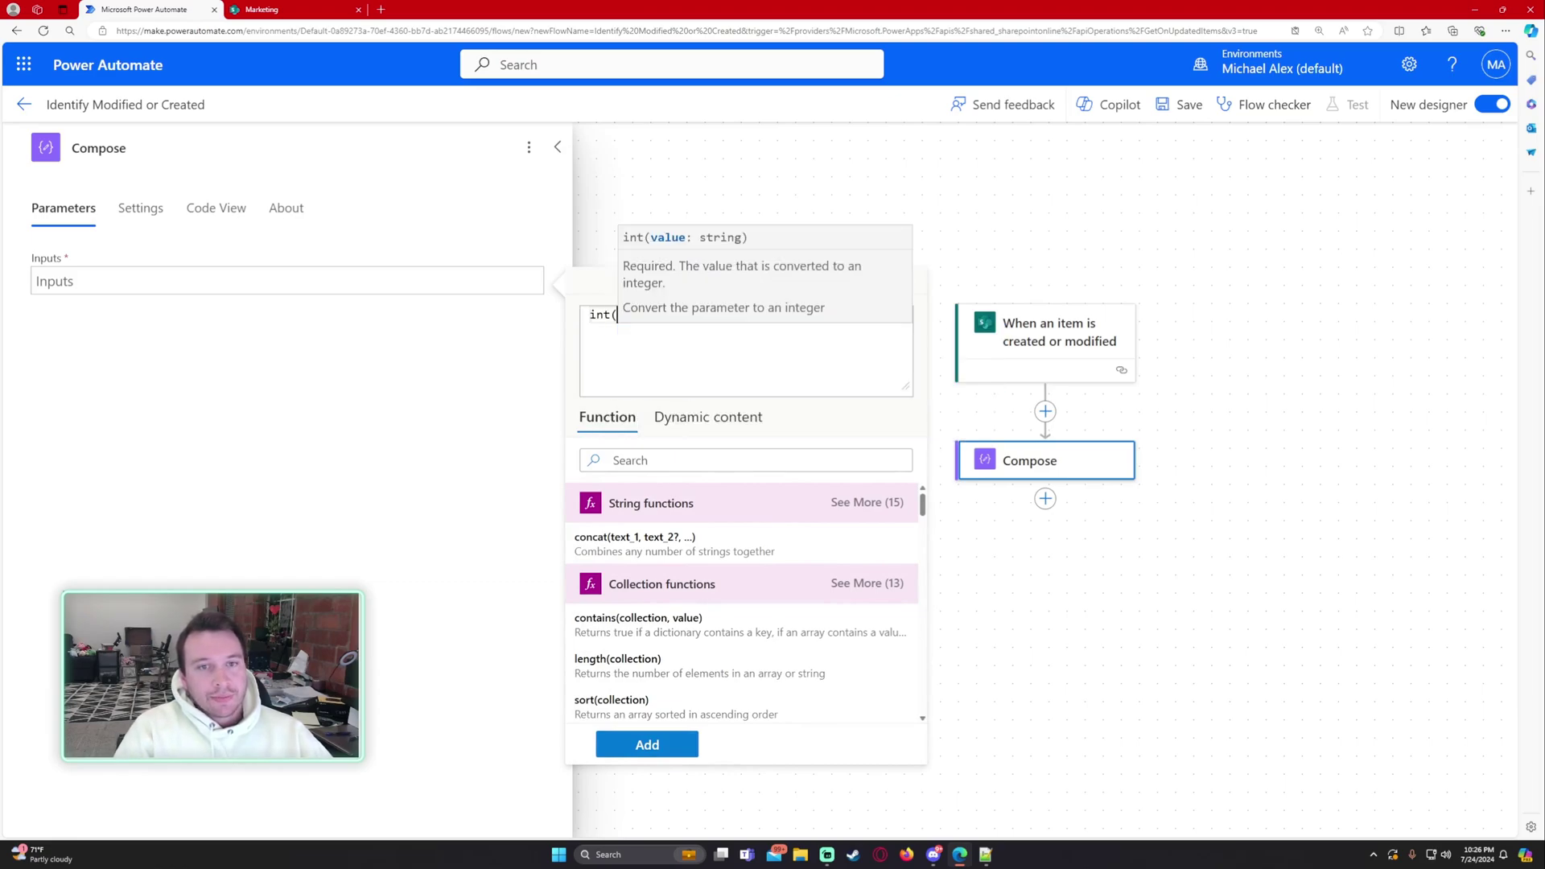
pyautogui.click(689, 425)
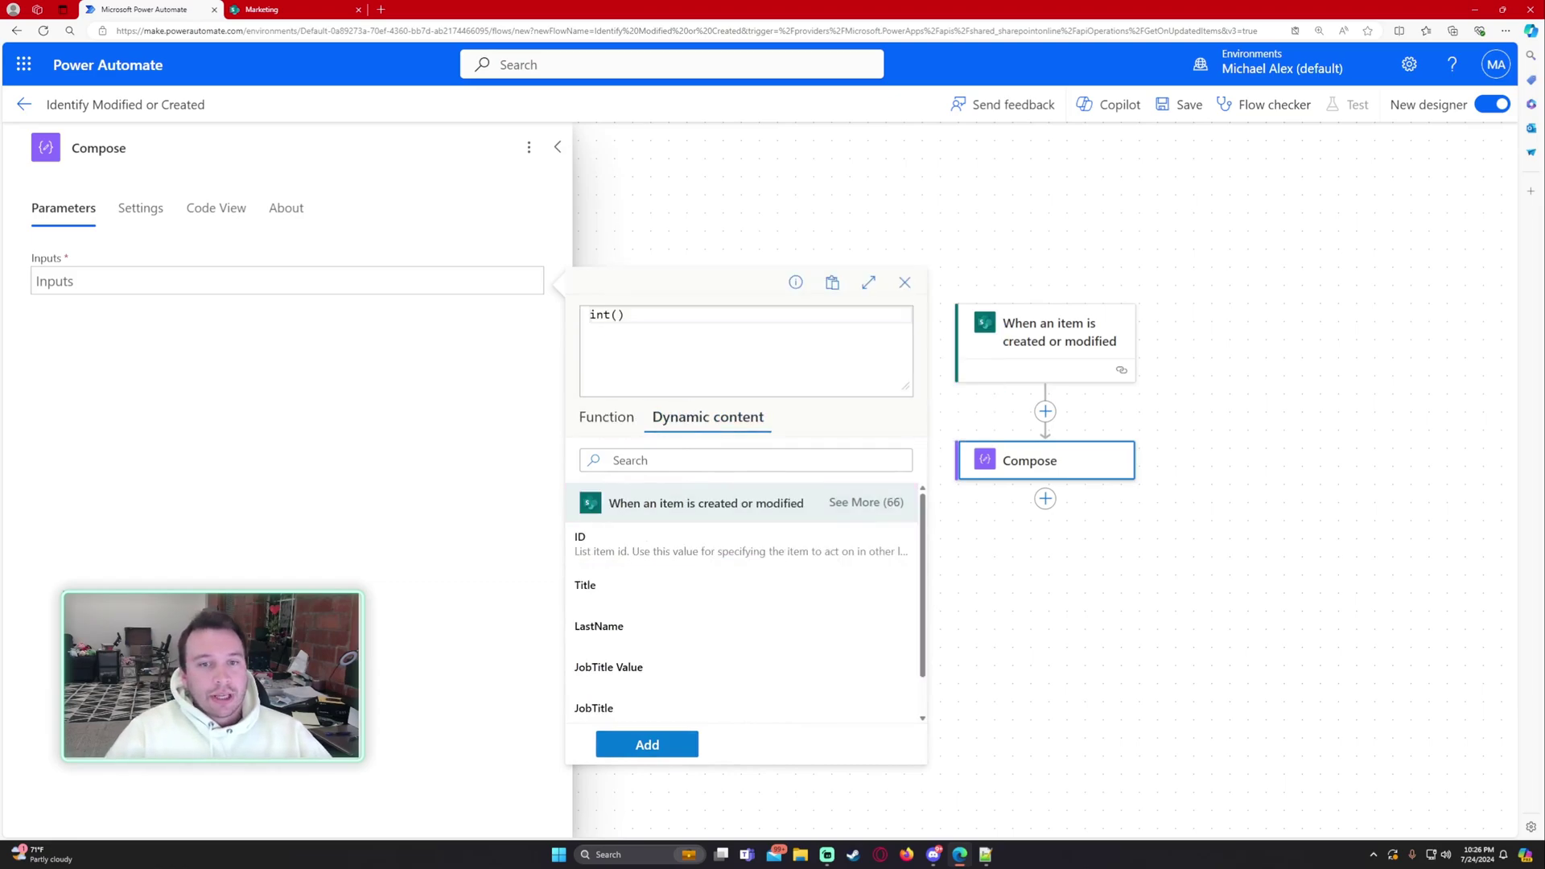
pyautogui.click(837, 510)
pyautogui.click(724, 462)
pyautogui.write('vers')
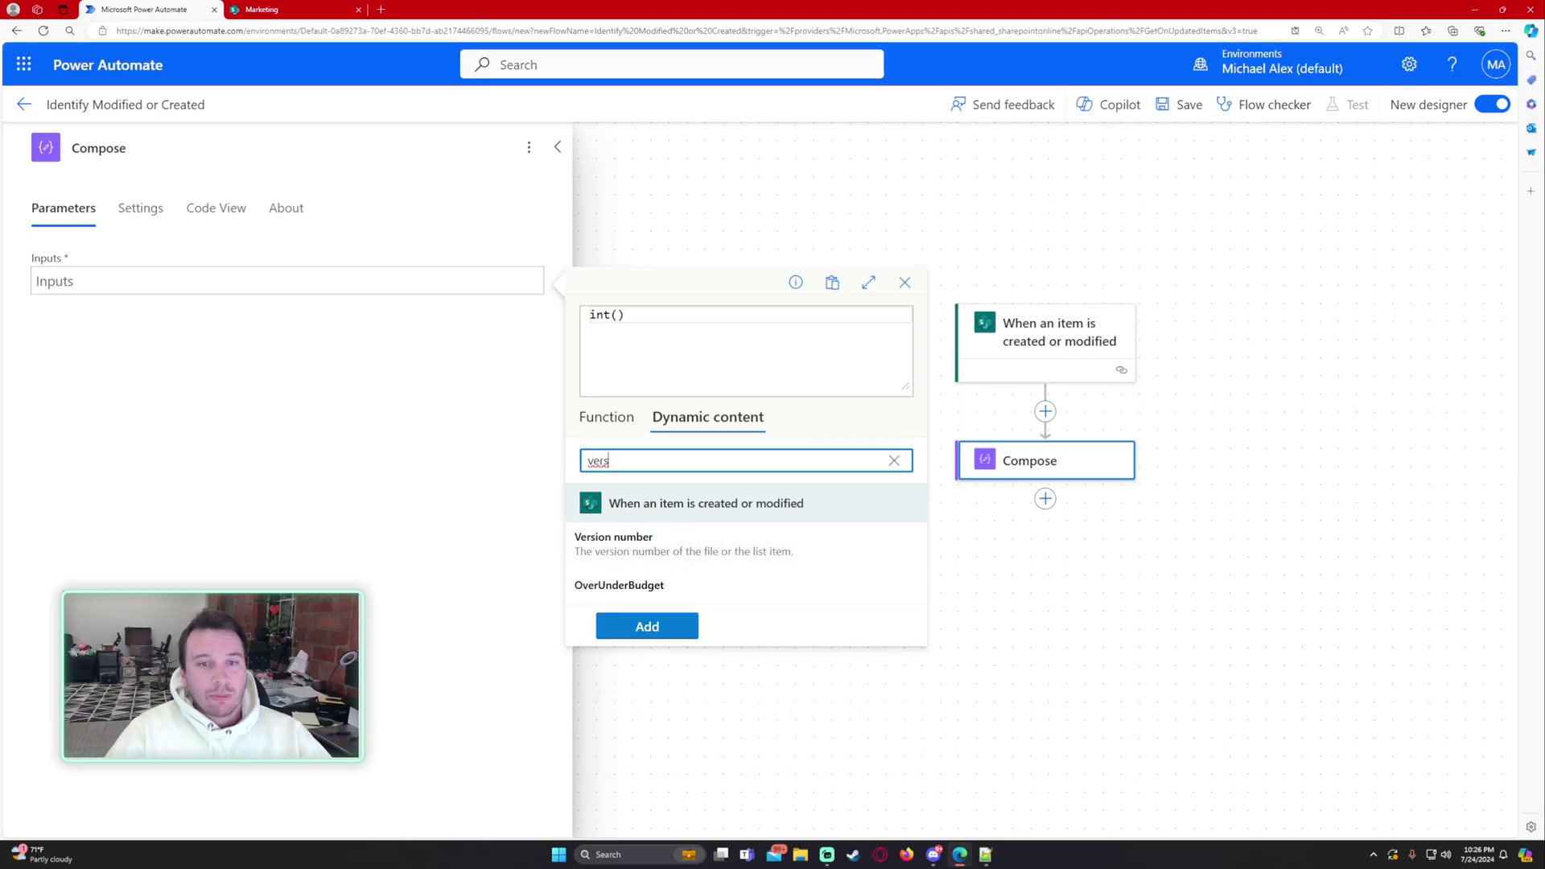
pyautogui.click(706, 544)
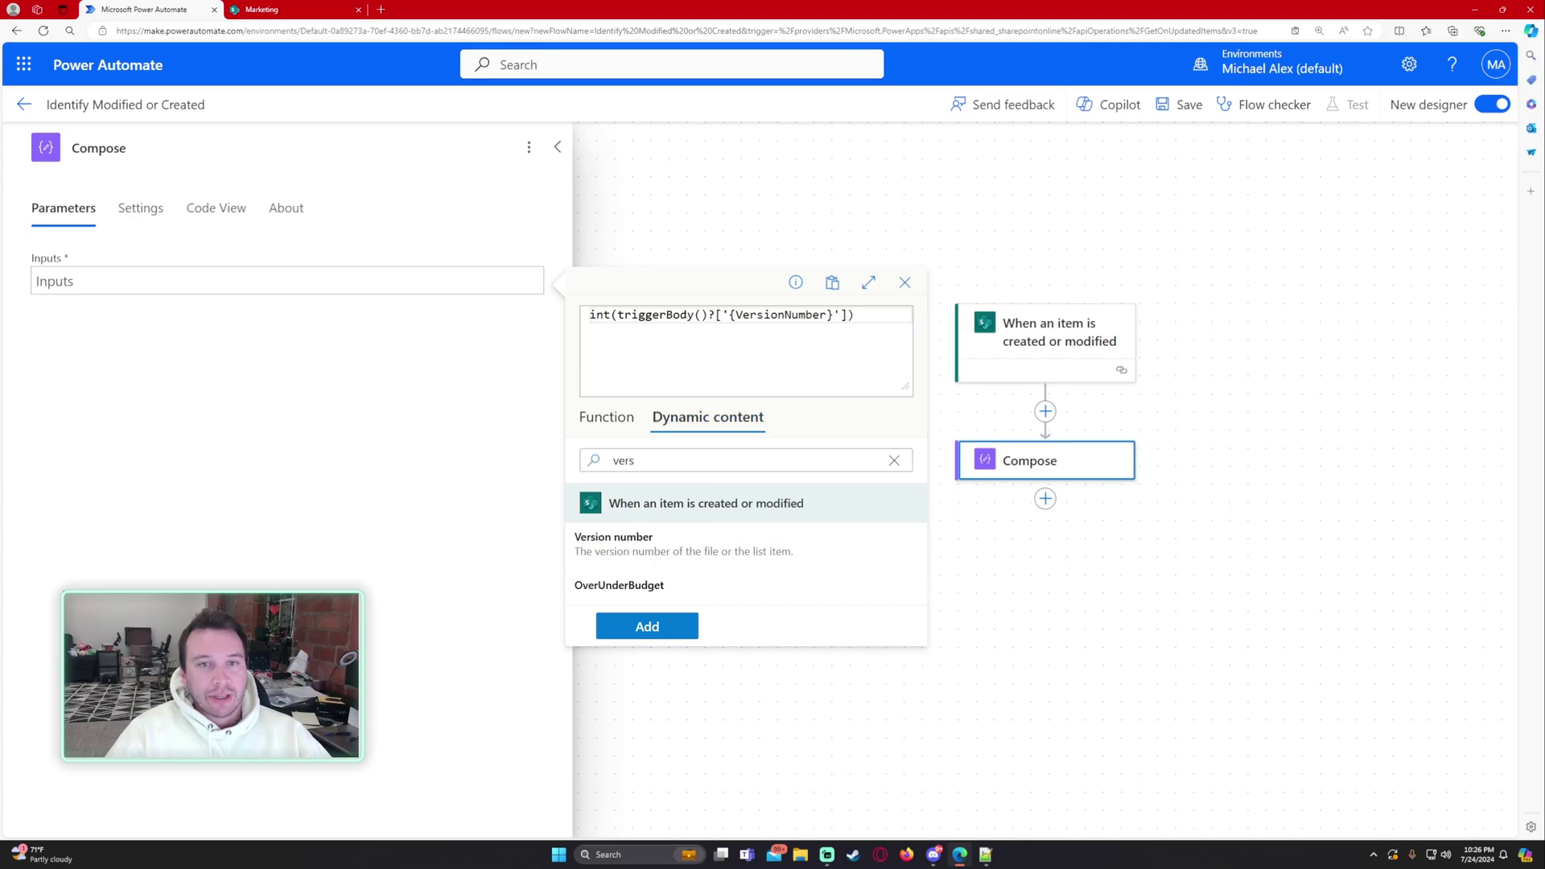
pyautogui.press('End')
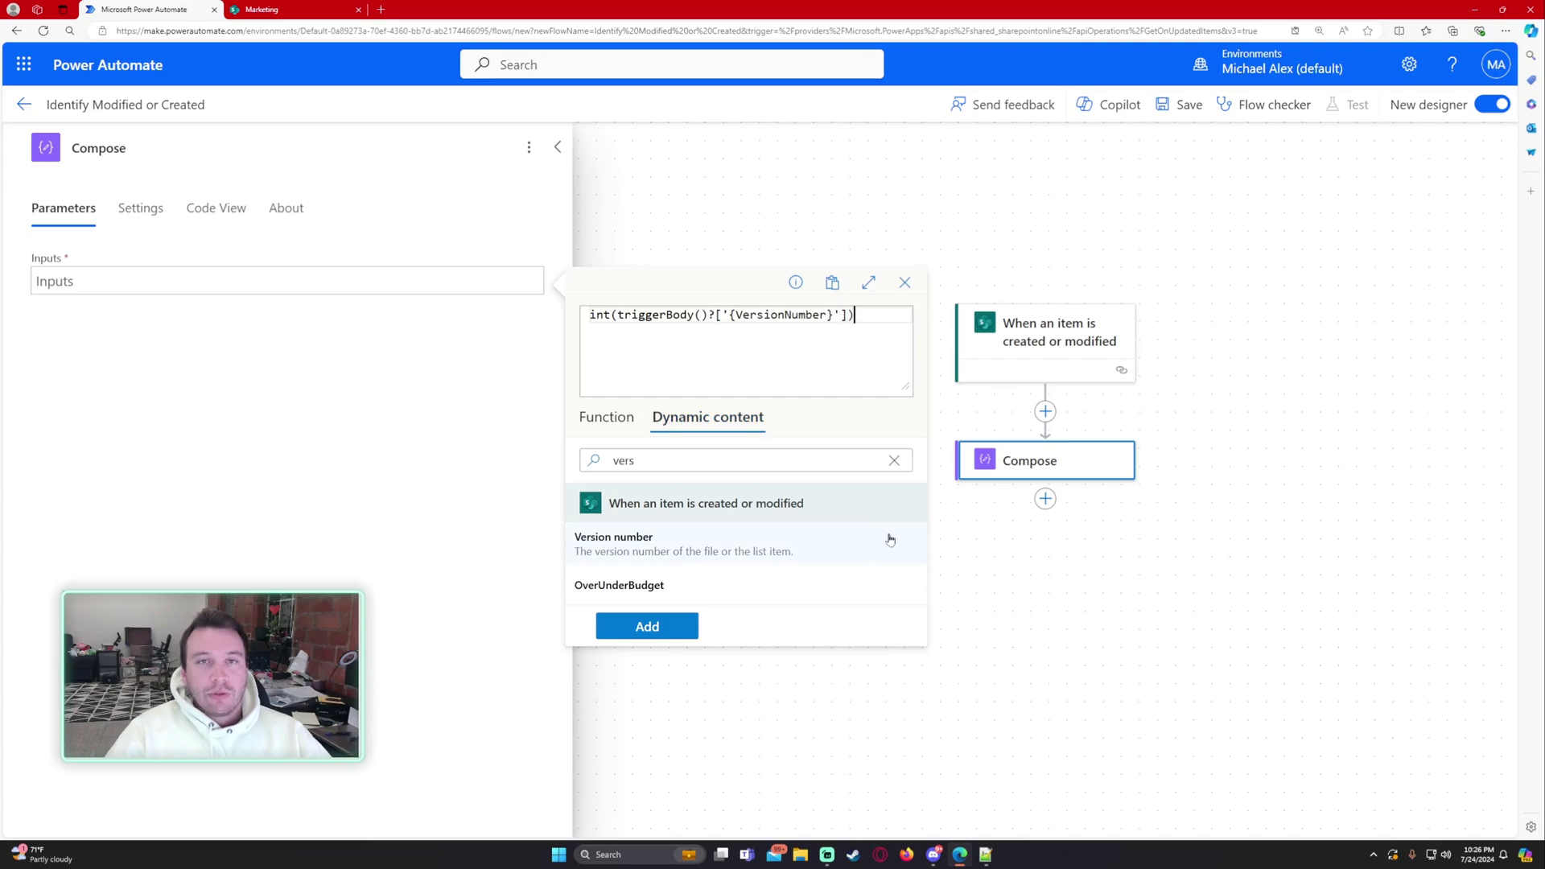
pyautogui.click(659, 627)
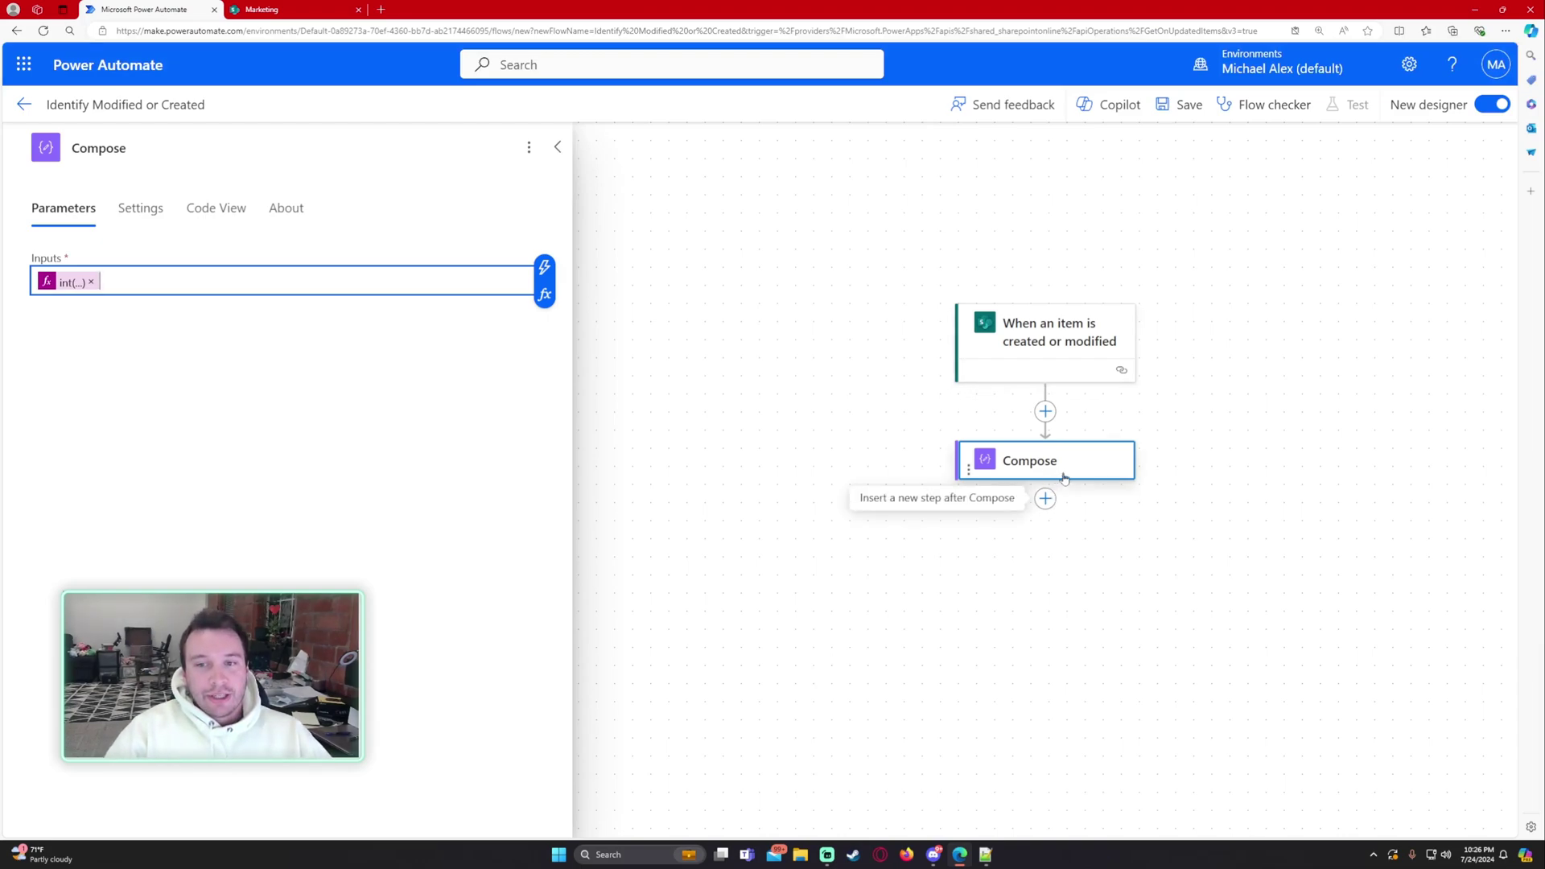
# Step: Rename the Compose step to VersionNumber
pyautogui.click(221, 248)
pyautogui.click(98, 148)
pyautogui.doubleClick(98, 148)
pyautogui.write('V')
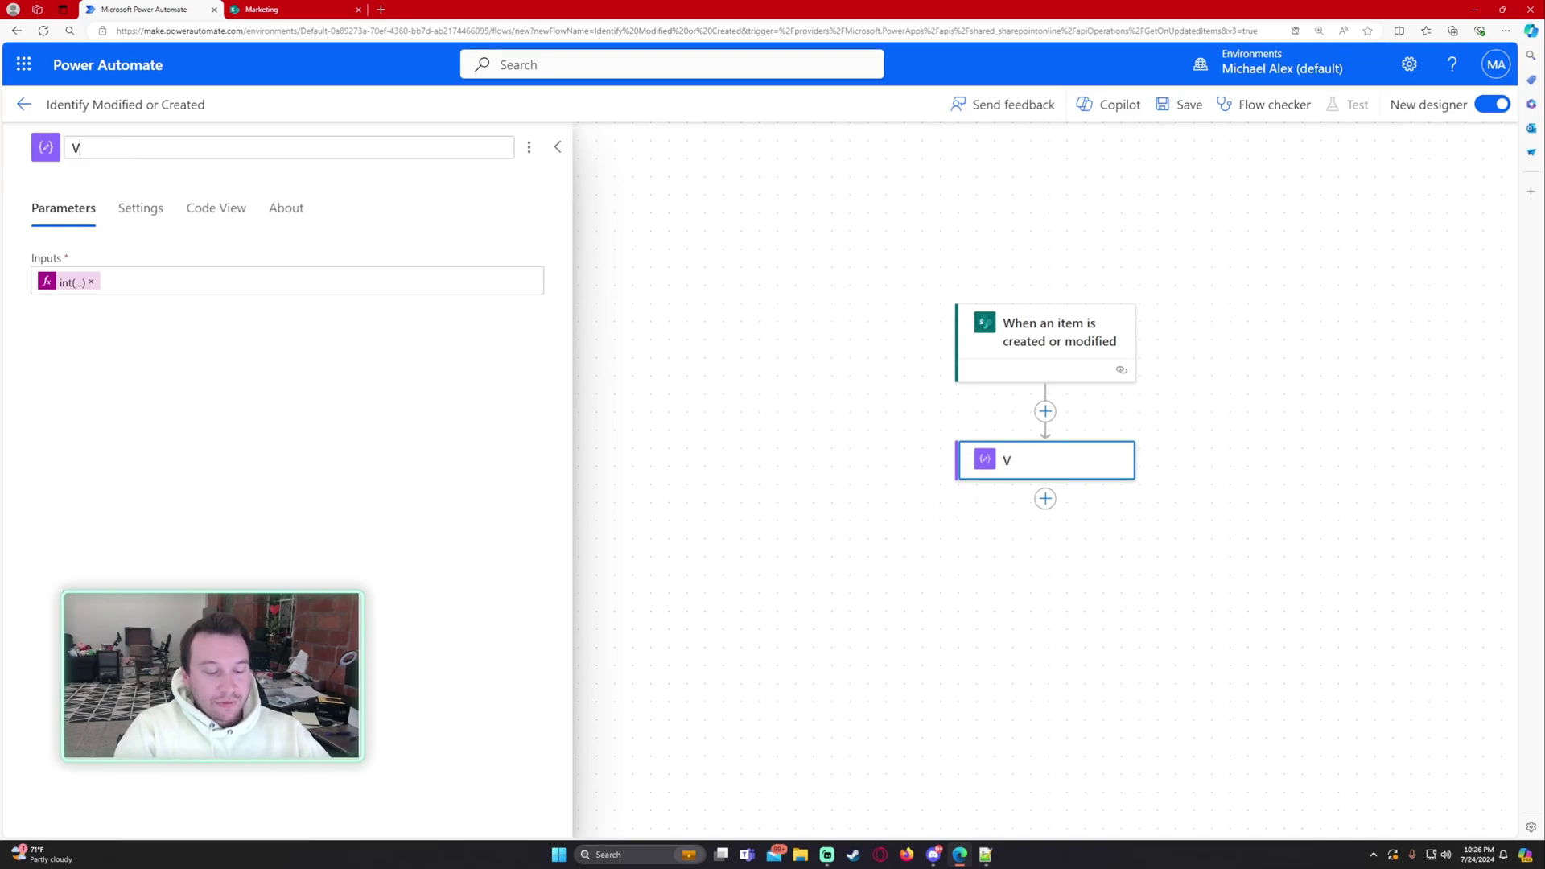
pyautogui.write('ersion')
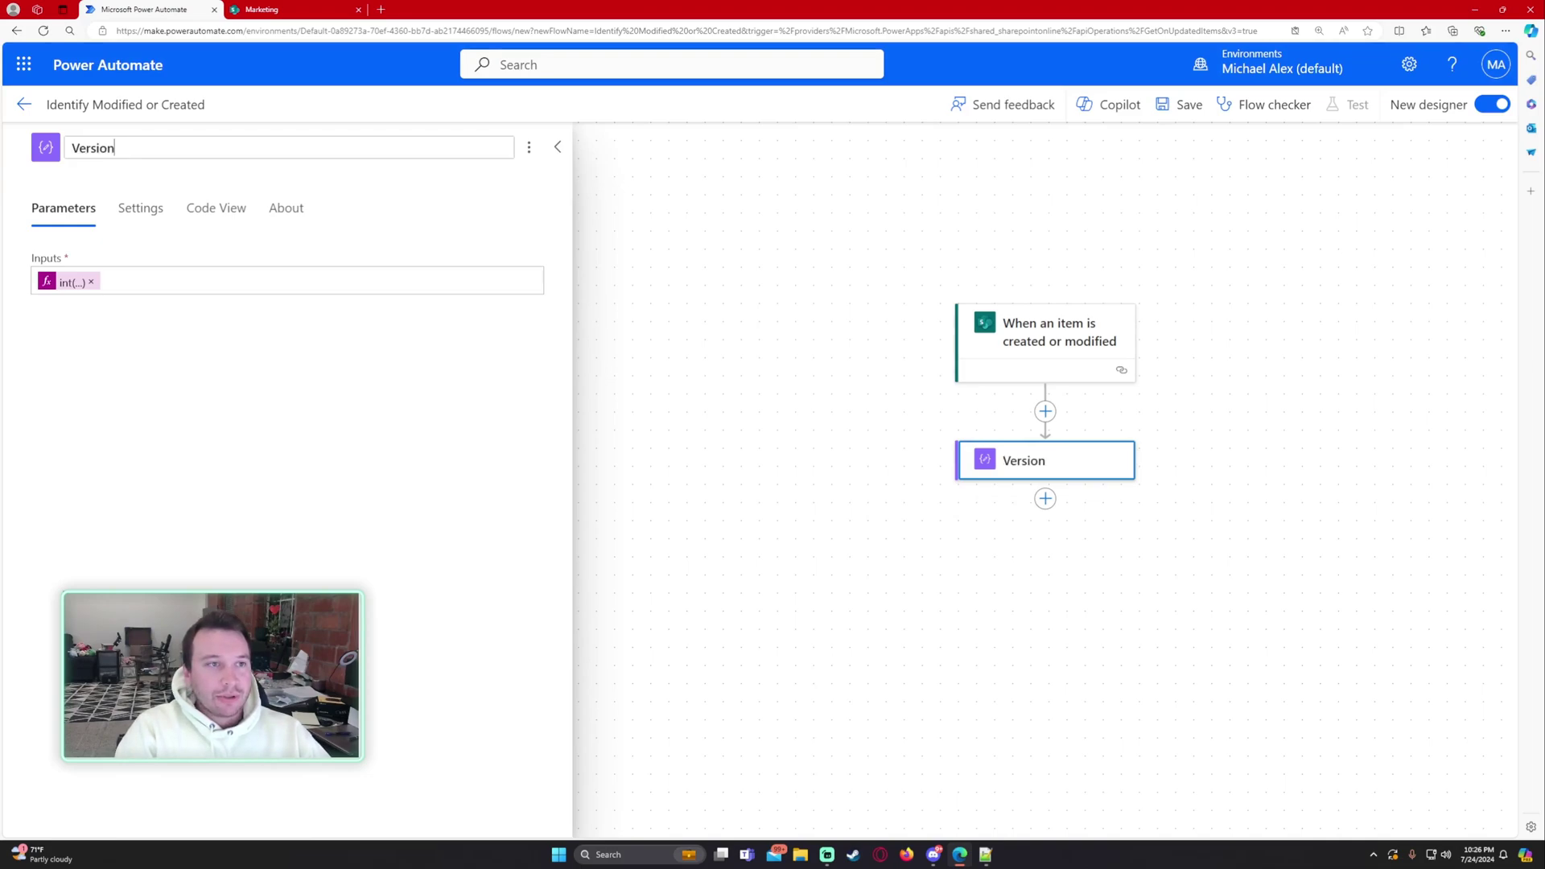
pyautogui.write('Number')
pyautogui.click(280, 453)
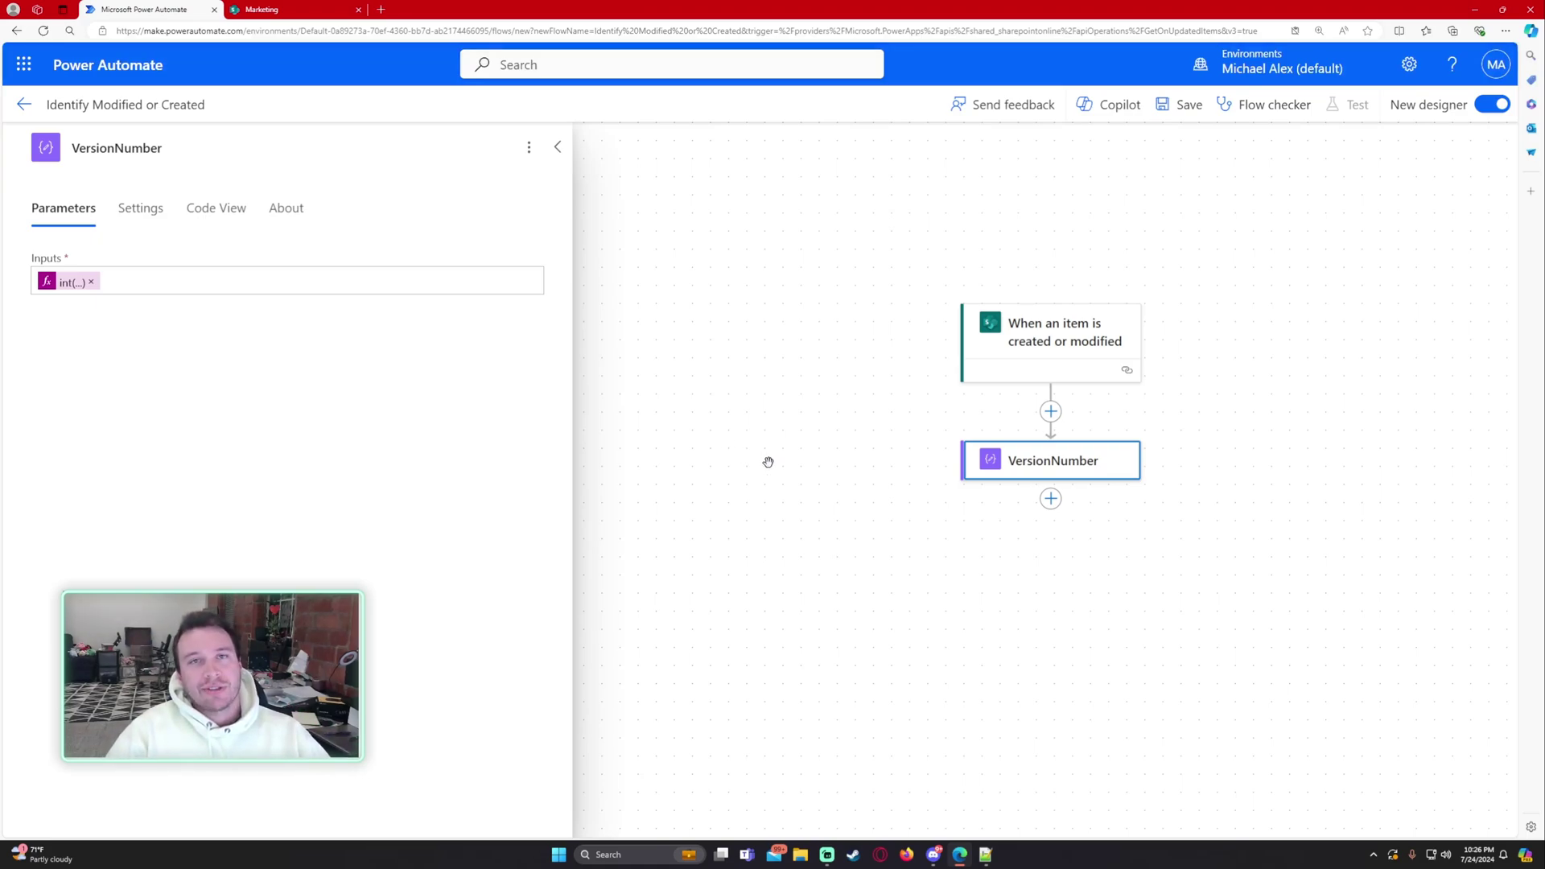
pyautogui.click(1003, 474)
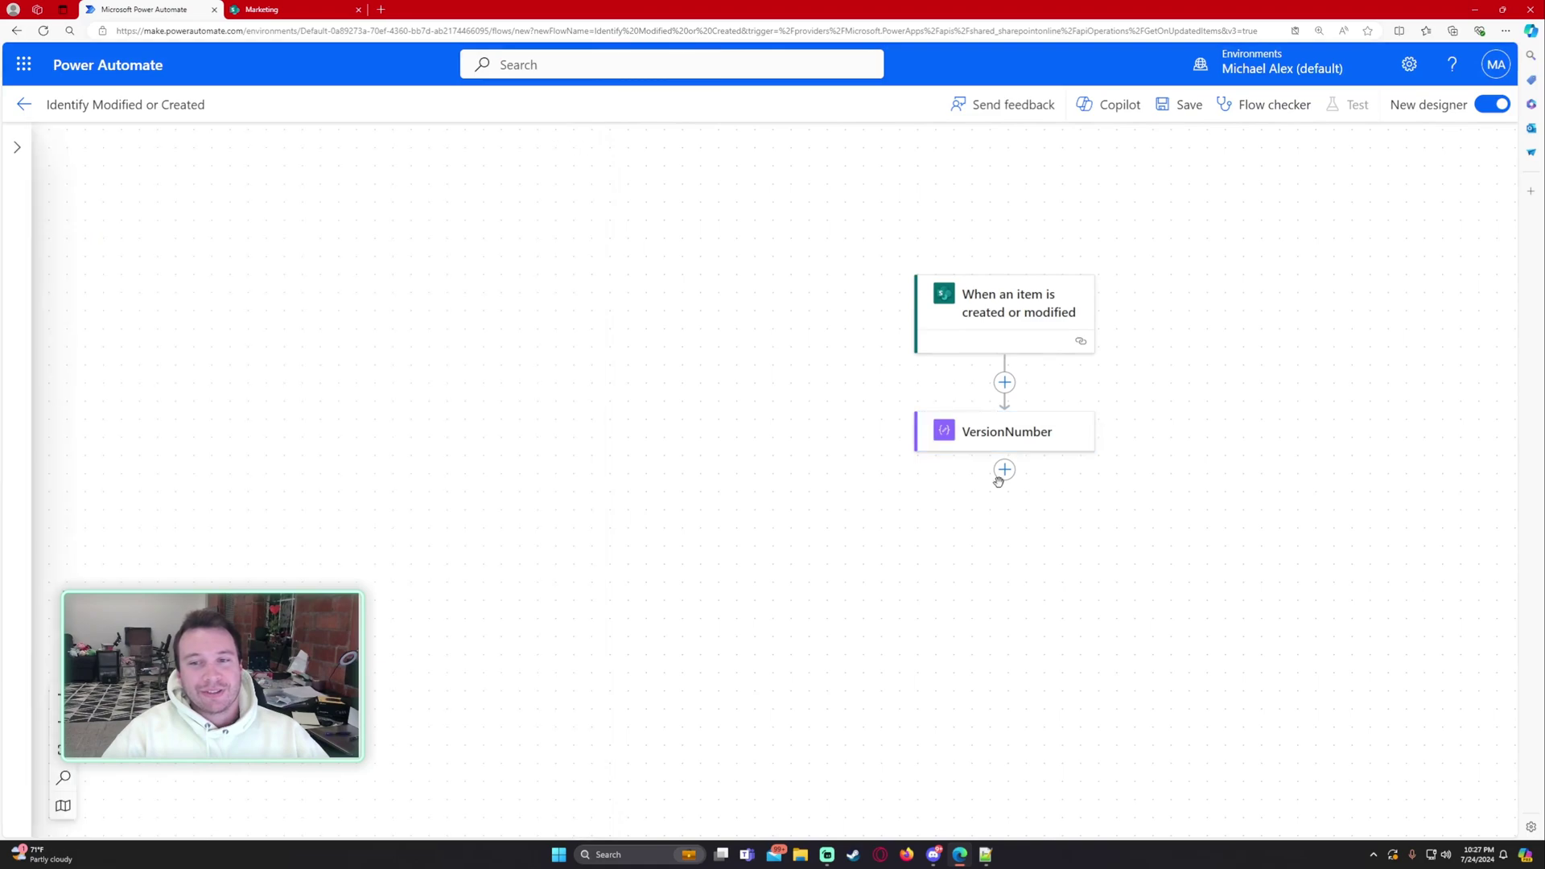
# Step: Add a Condition checking whether VersionNumber's Outputs is equal to 1
pyautogui.click(1070, 473)
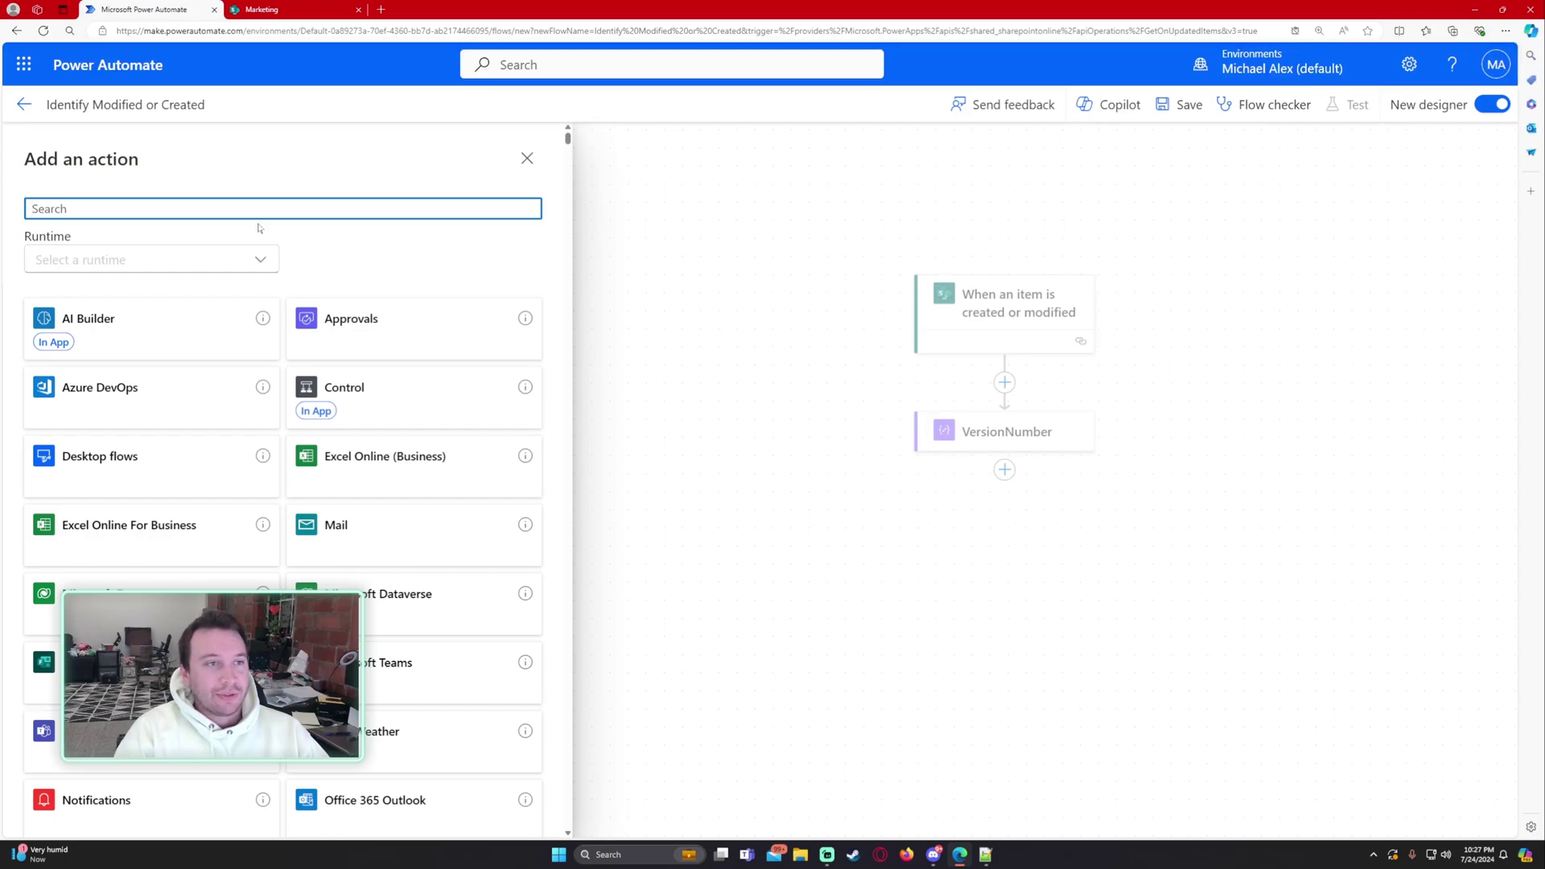
pyautogui.write('condition')
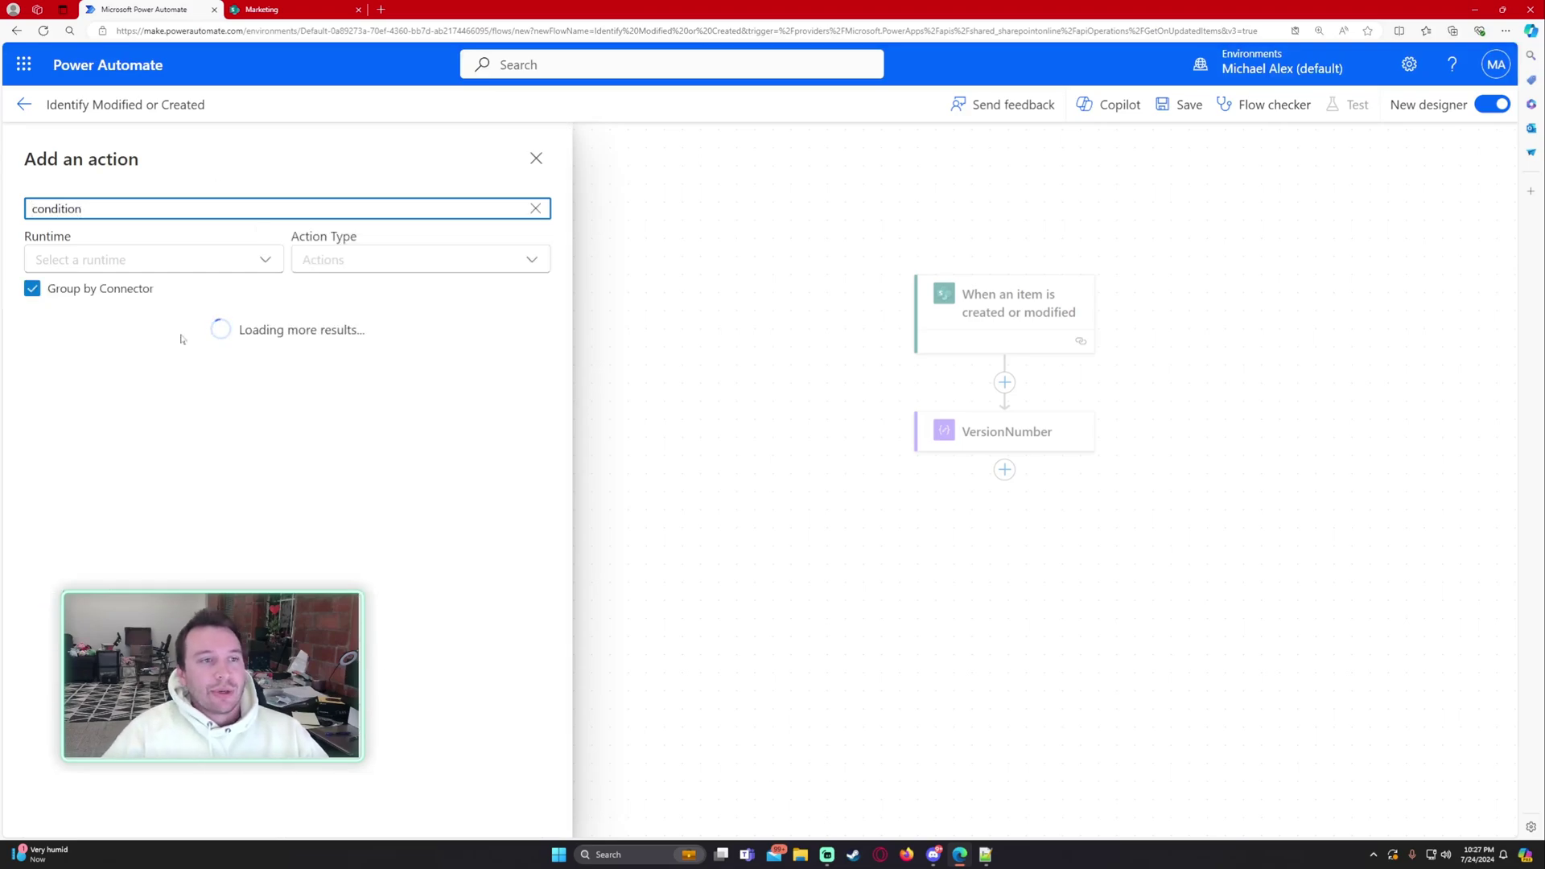
pyautogui.click(173, 385)
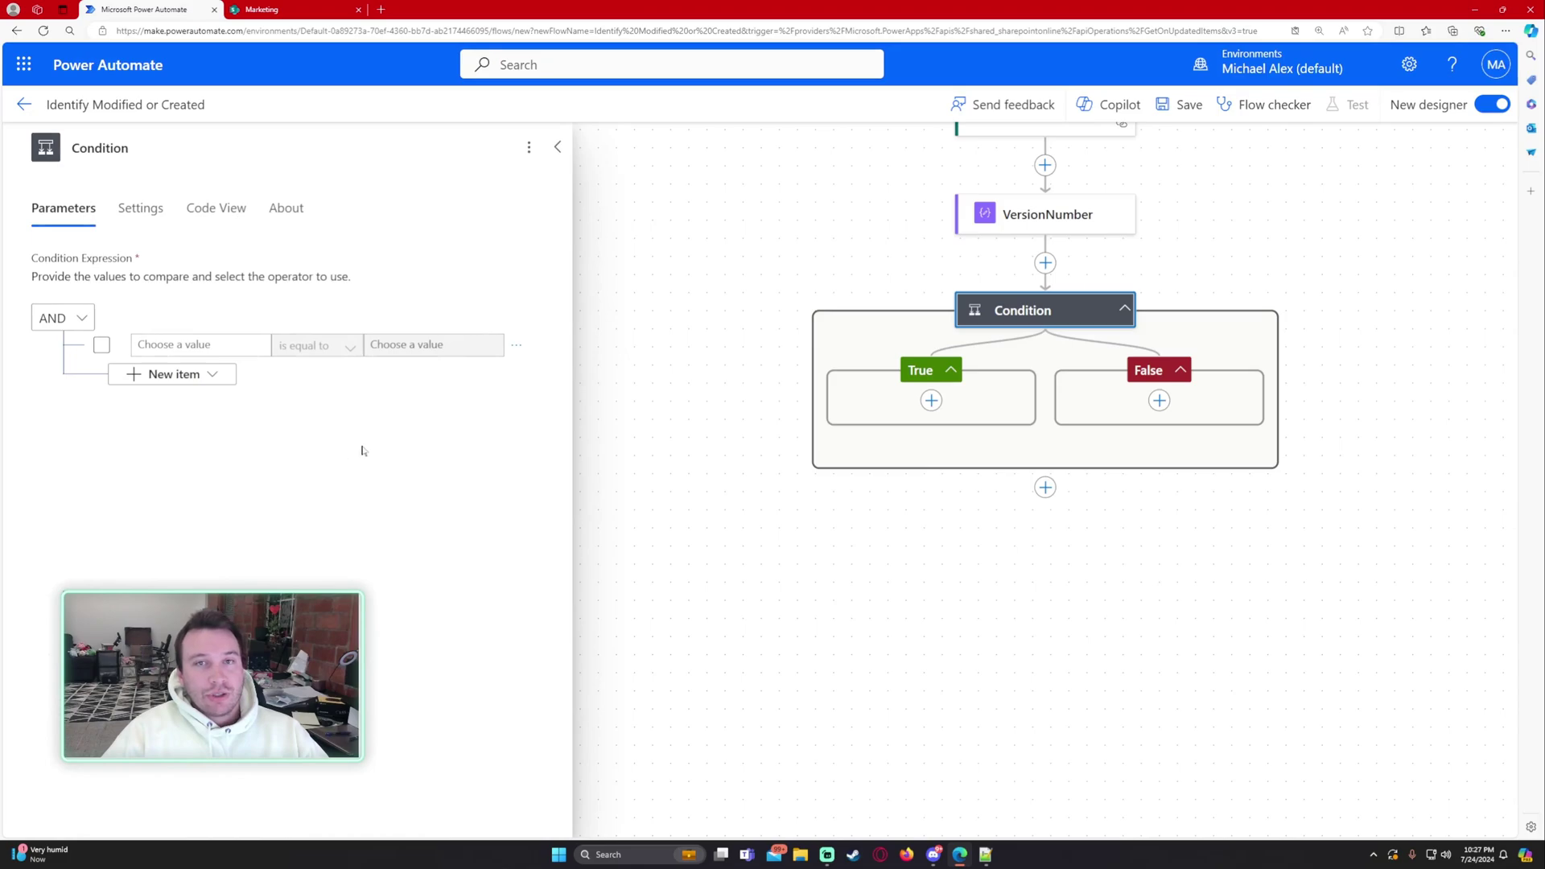
pyautogui.click(201, 344)
pyautogui.click(120, 332)
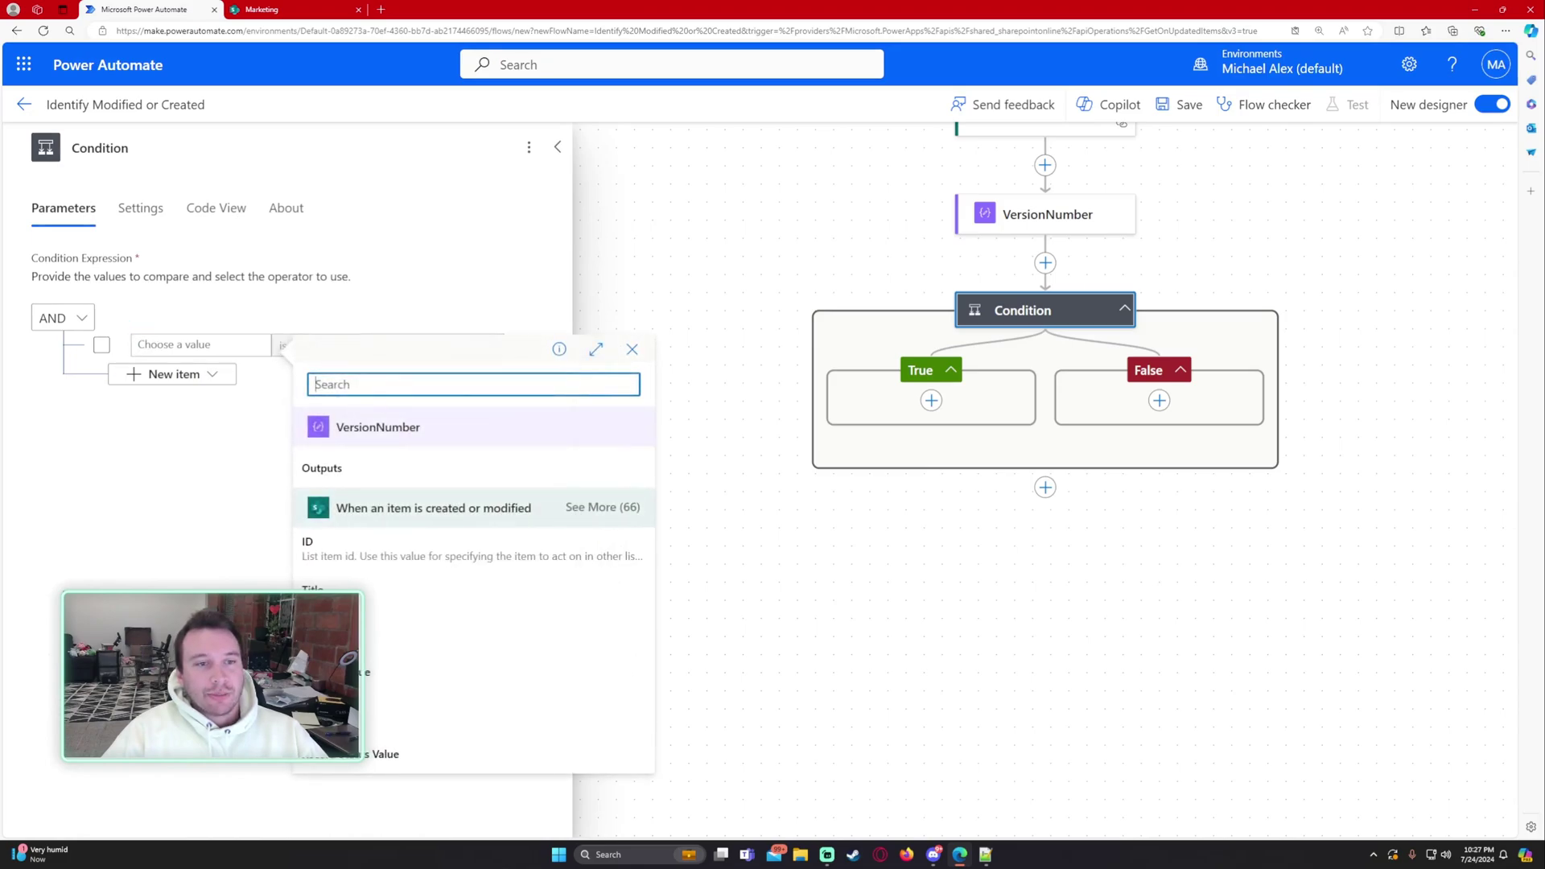
pyautogui.click(373, 462)
pyautogui.moveTo(1155, 235); pyautogui.dragTo(1121, 315)
pyautogui.click(435, 345)
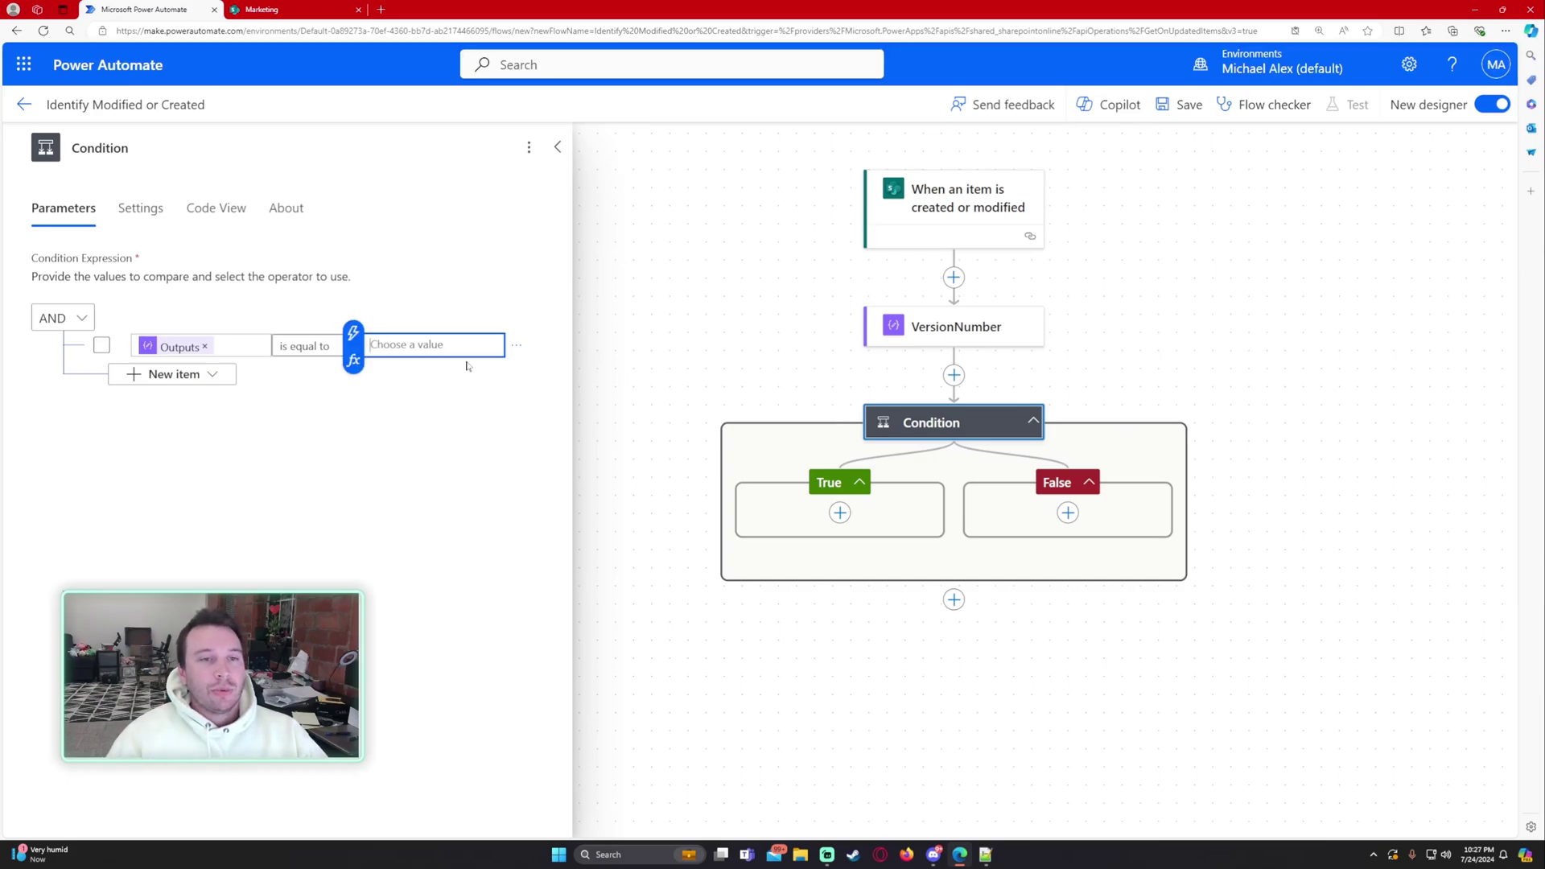
pyautogui.write('1')
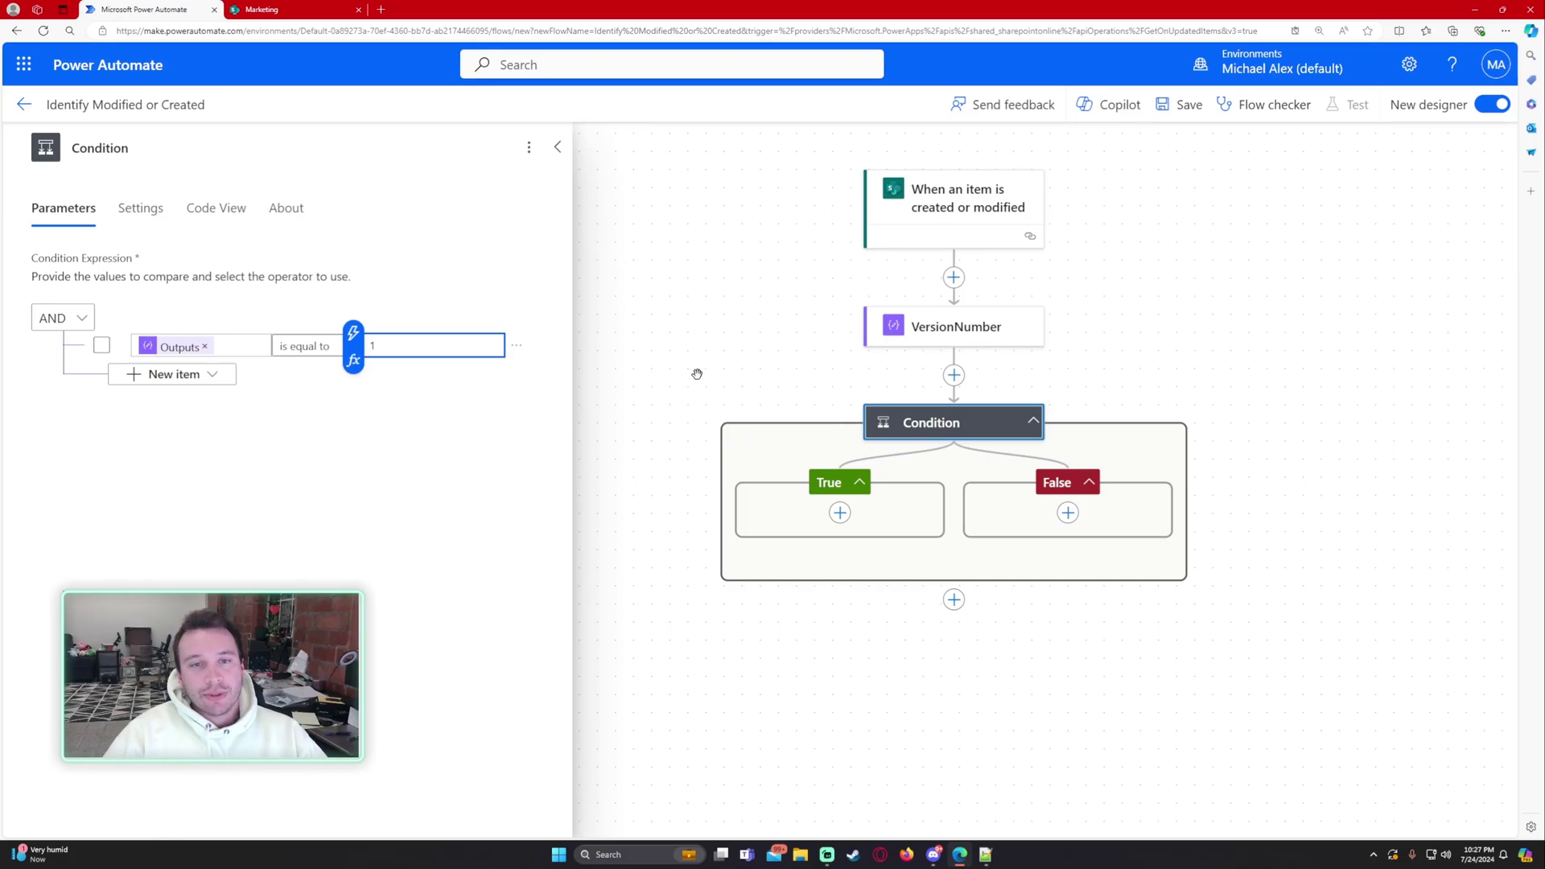
pyautogui.moveTo(782, 336); pyautogui.dragTo(718, 366)
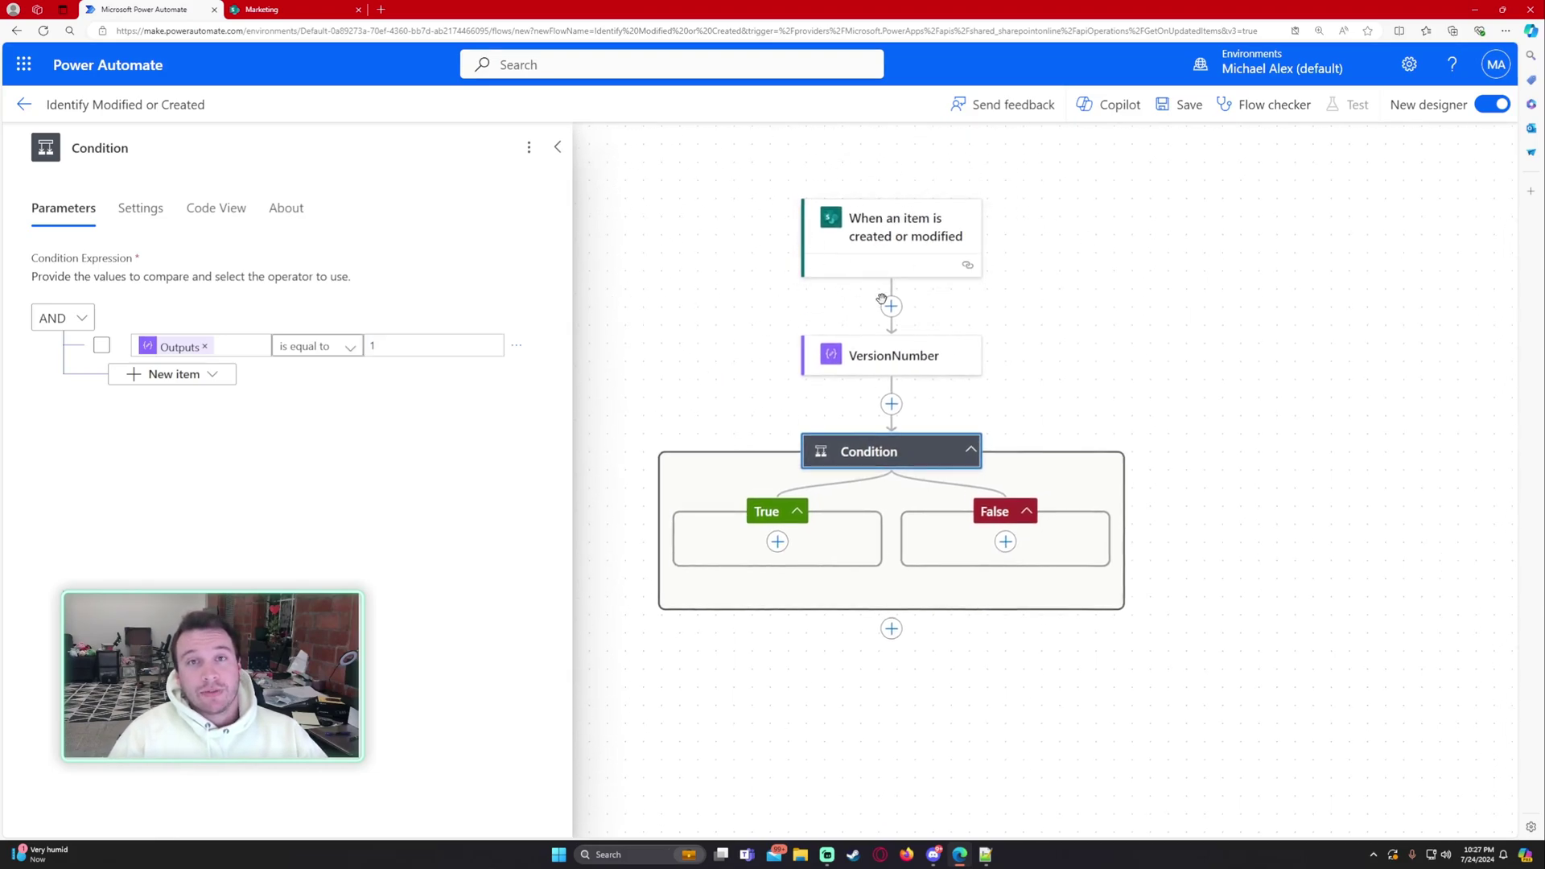
# Step: Add a Send an email (V2) action to the Condition's True branch
pyautogui.click(776, 542)
pyautogui.click(841, 541)
pyautogui.write('sen')
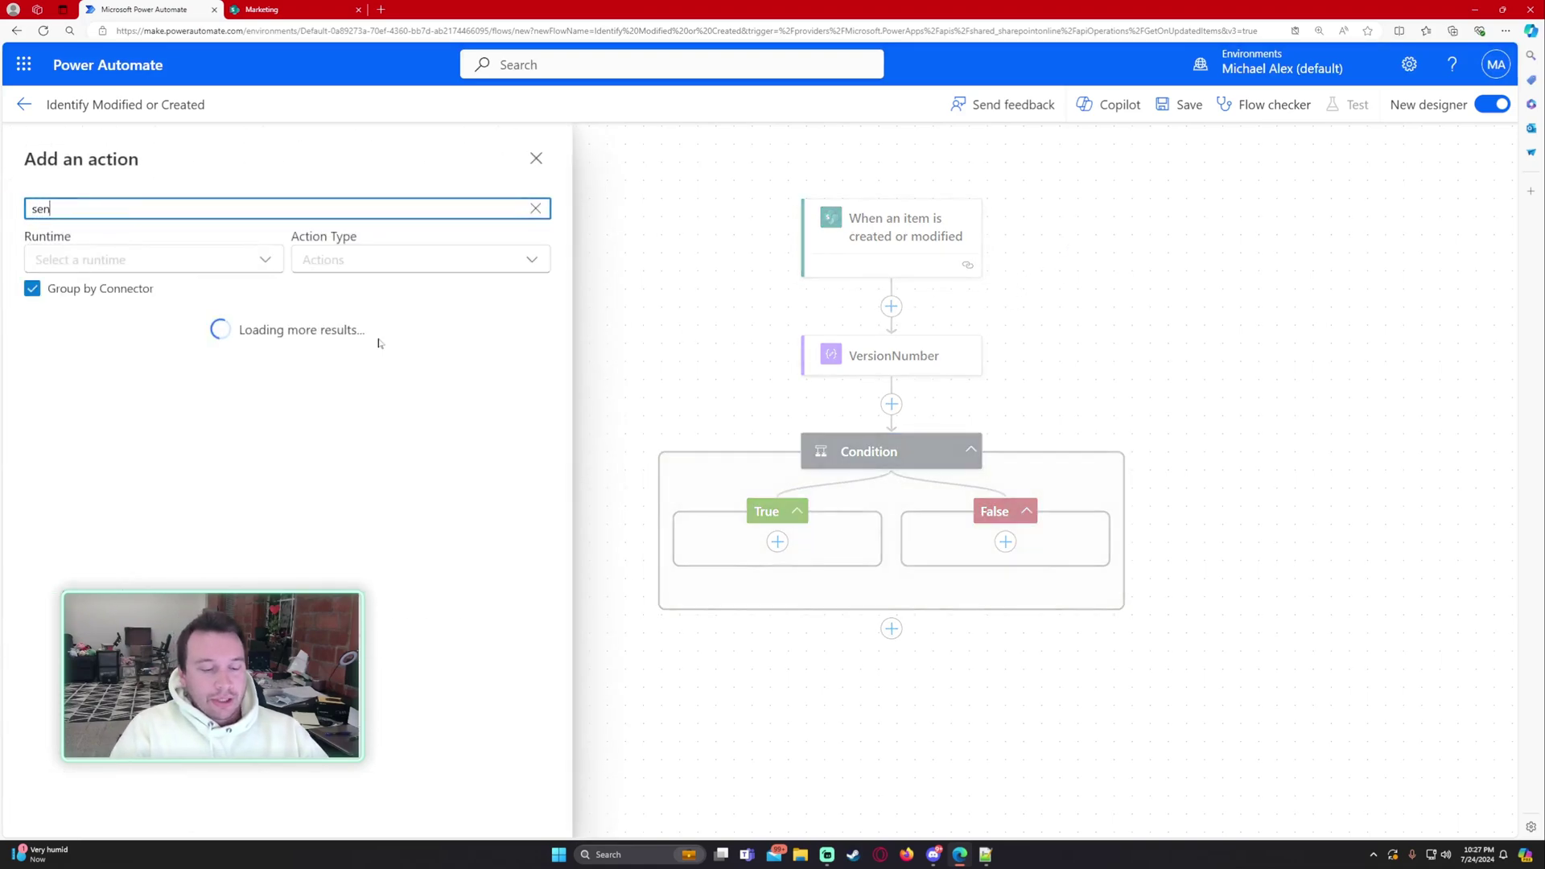
pyautogui.write('d an email')
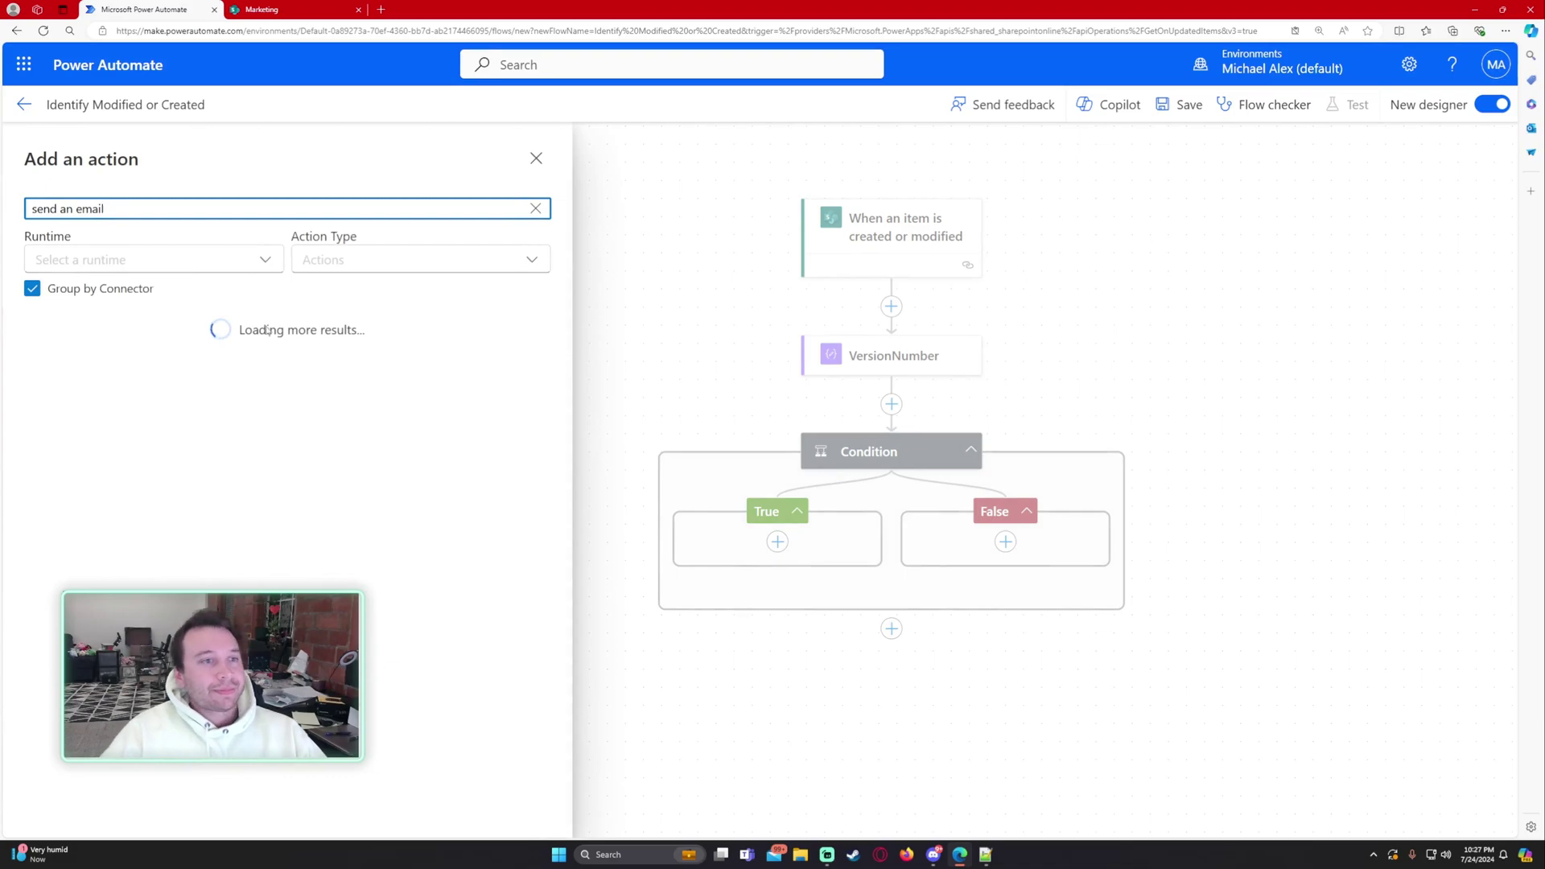
pyautogui.click(145, 501)
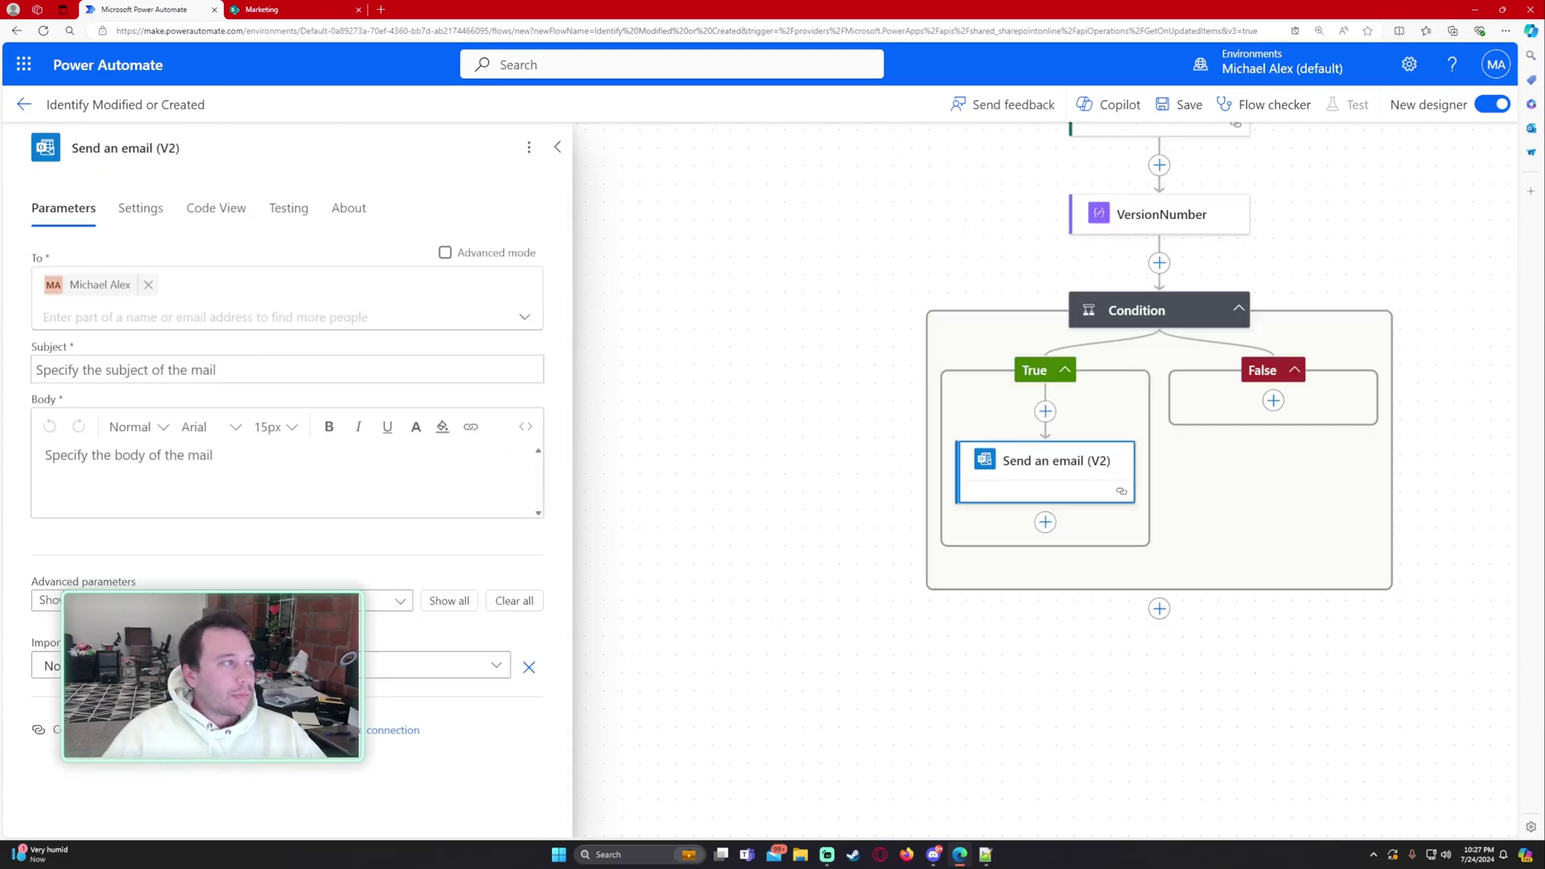
# Step: Set the True-branch email subject to 'Item was Created in Employee Data'
pyautogui.click(251, 373)
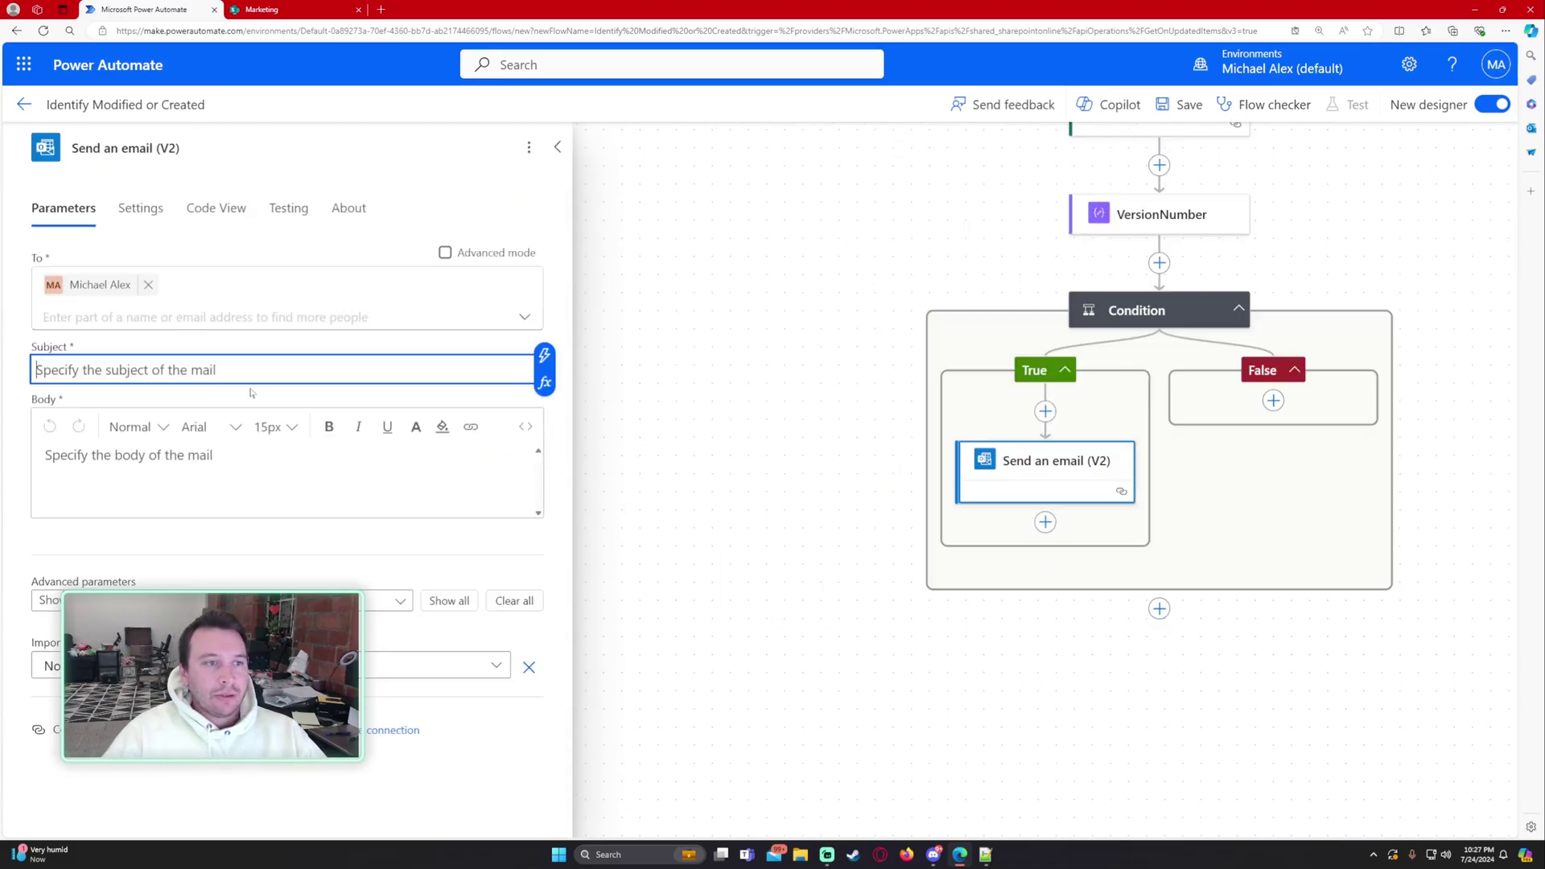
pyautogui.write('I')
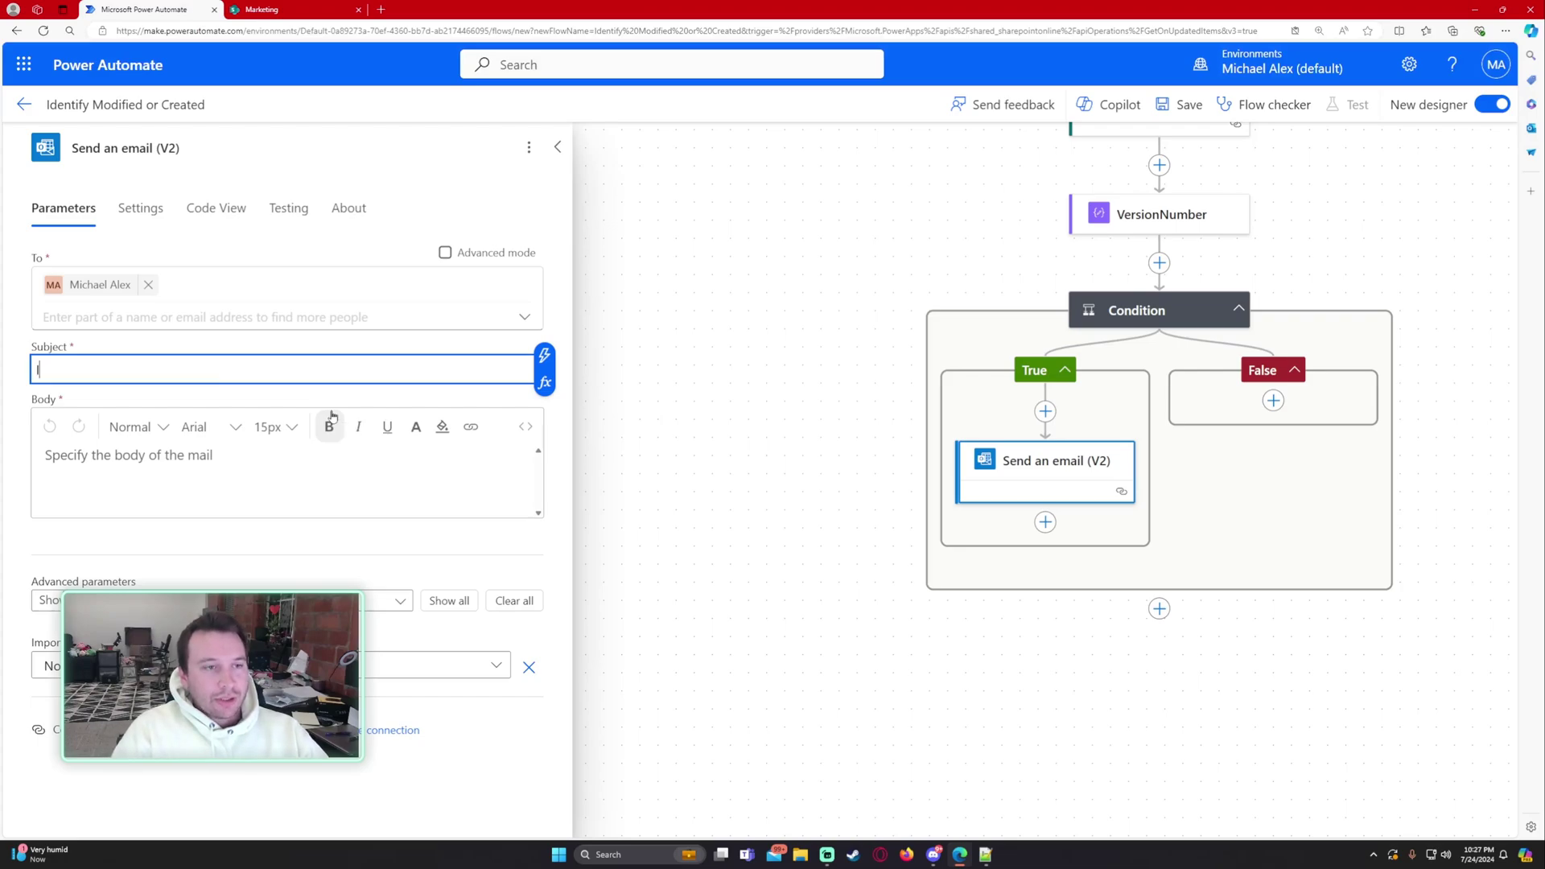
pyautogui.write('tem was Created in Marketing')
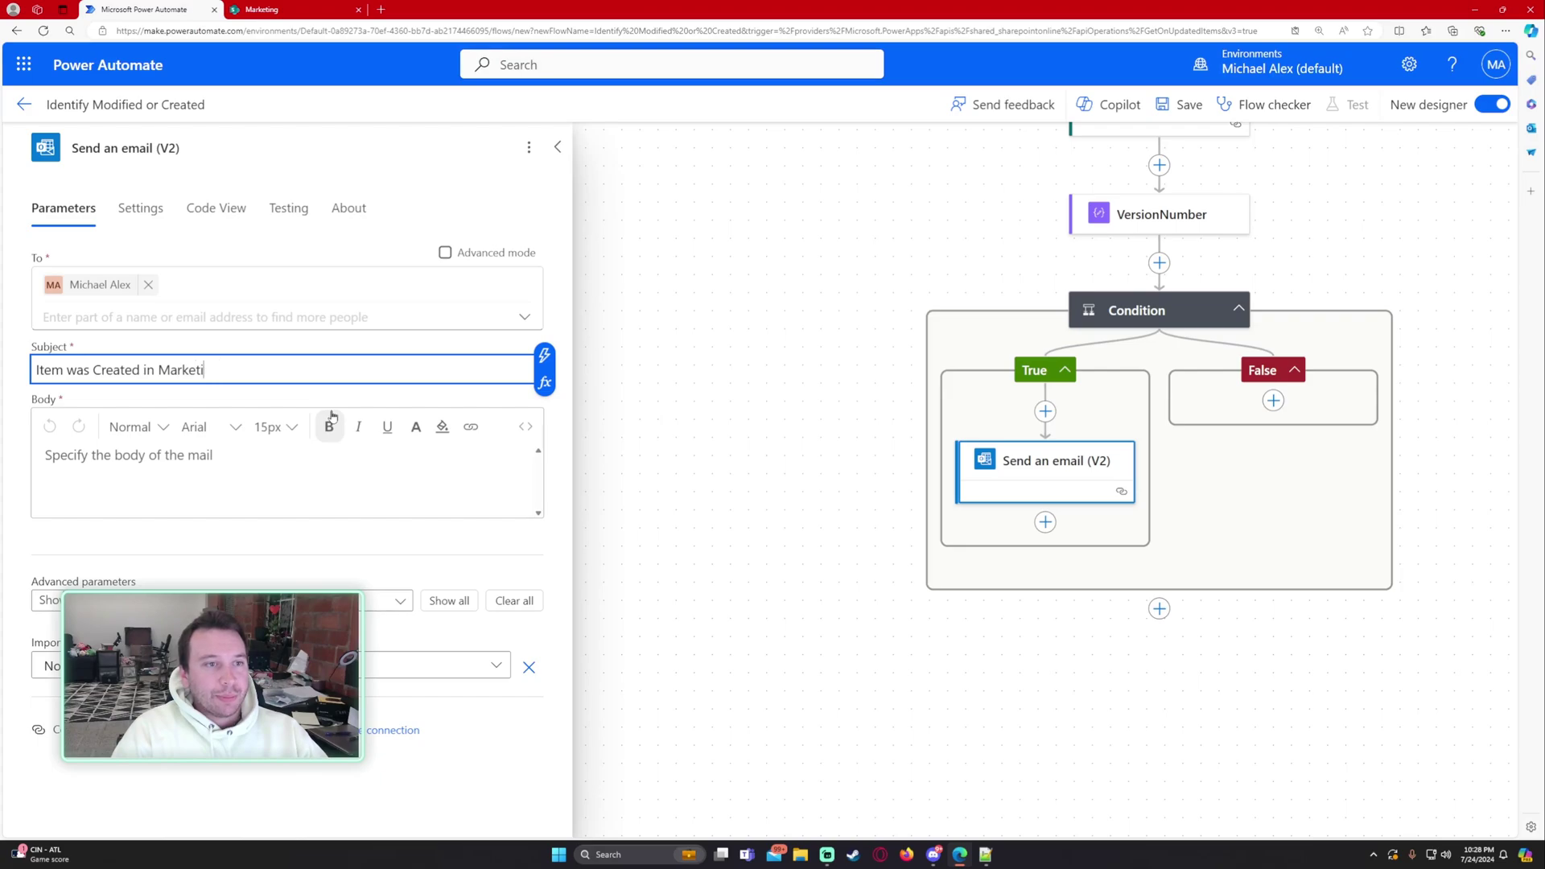
pyautogui.press('BackSpace')
pyautogui.press('BackSpace')
pyautogui.press('BackSpace')
pyautogui.press('BackSpace')
pyautogui.press('BackSpace')
pyautogui.write('Empo')
pyautogui.press('BackSpace')
pyautogui.press('BackSpace')
pyautogui.press('BackSpace')
pyautogui.write('loyee data')
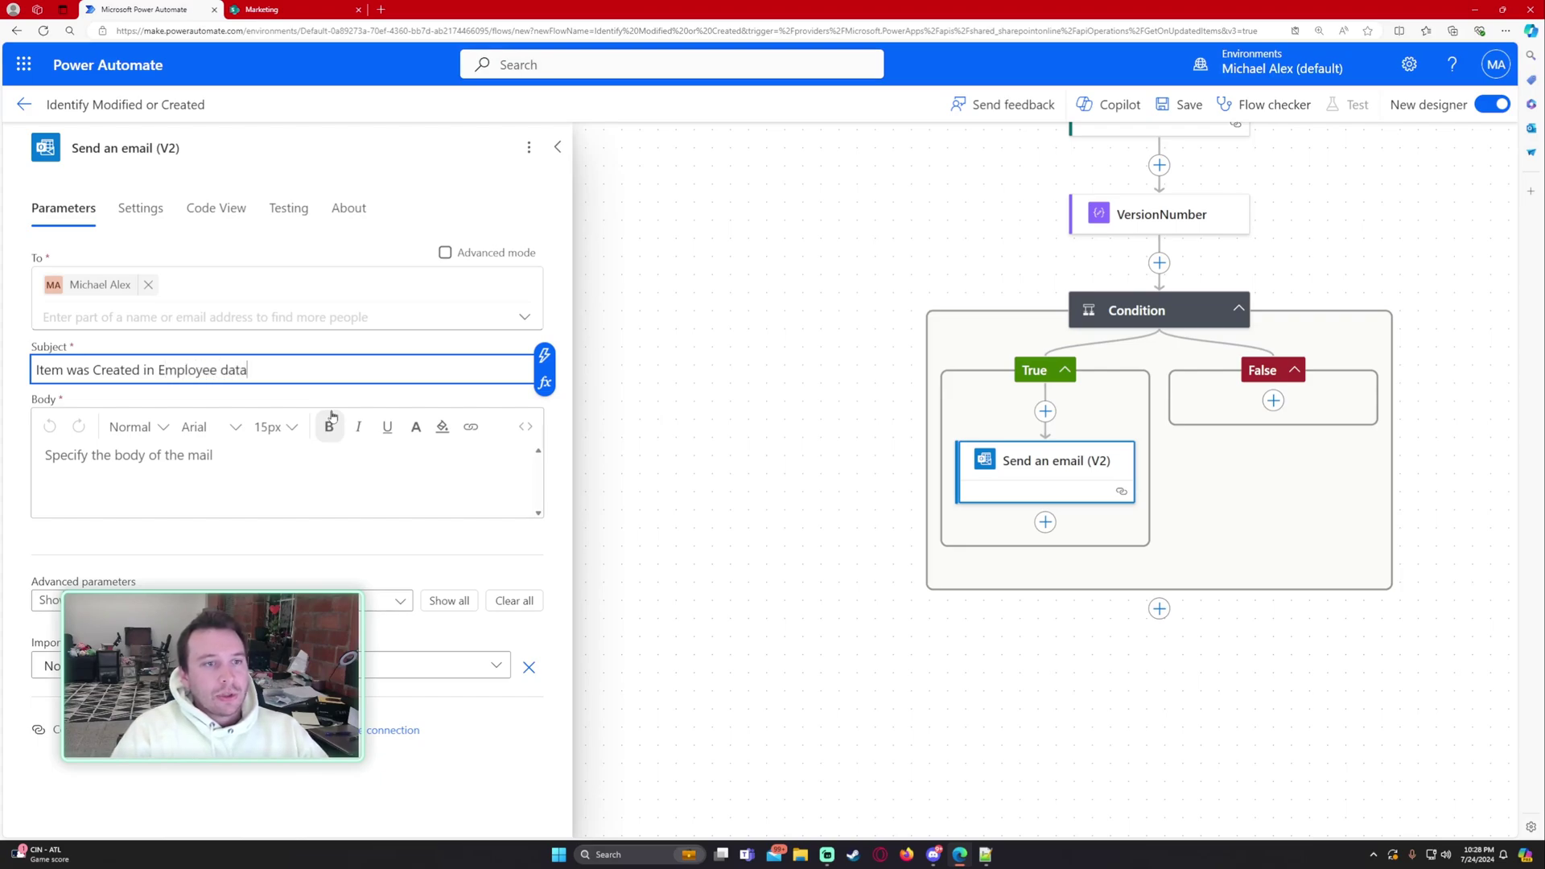
pyautogui.press('BackSpace')
pyautogui.press('BackSpace')
pyautogui.press('BackSpace')
pyautogui.press('BackSpace')
pyautogui.write('Daat')
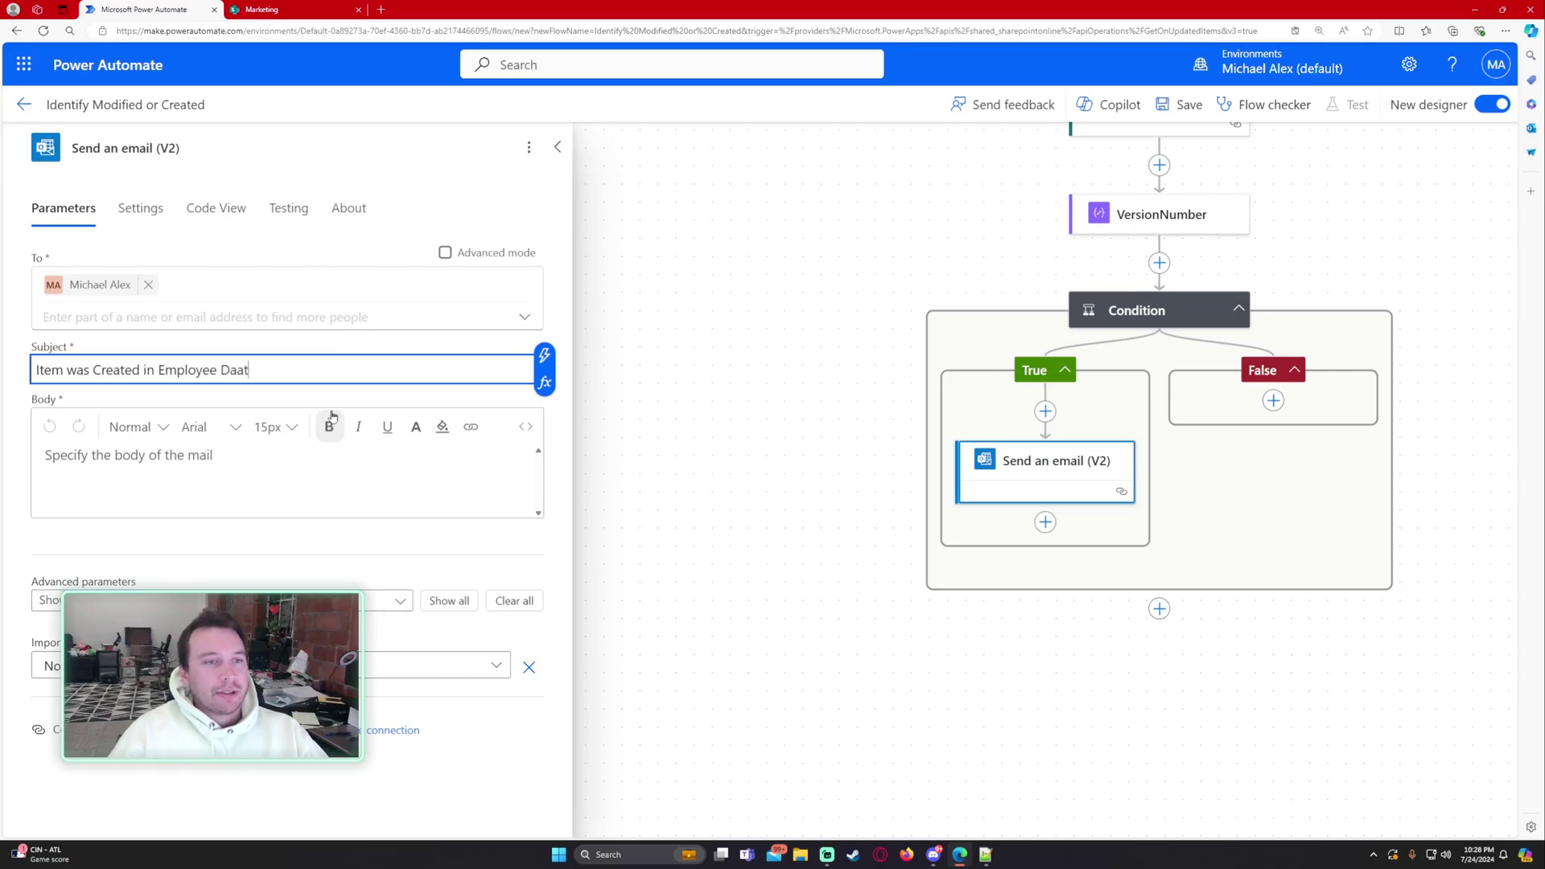
pyautogui.press('BackSpace')
pyautogui.press('BackSpace')
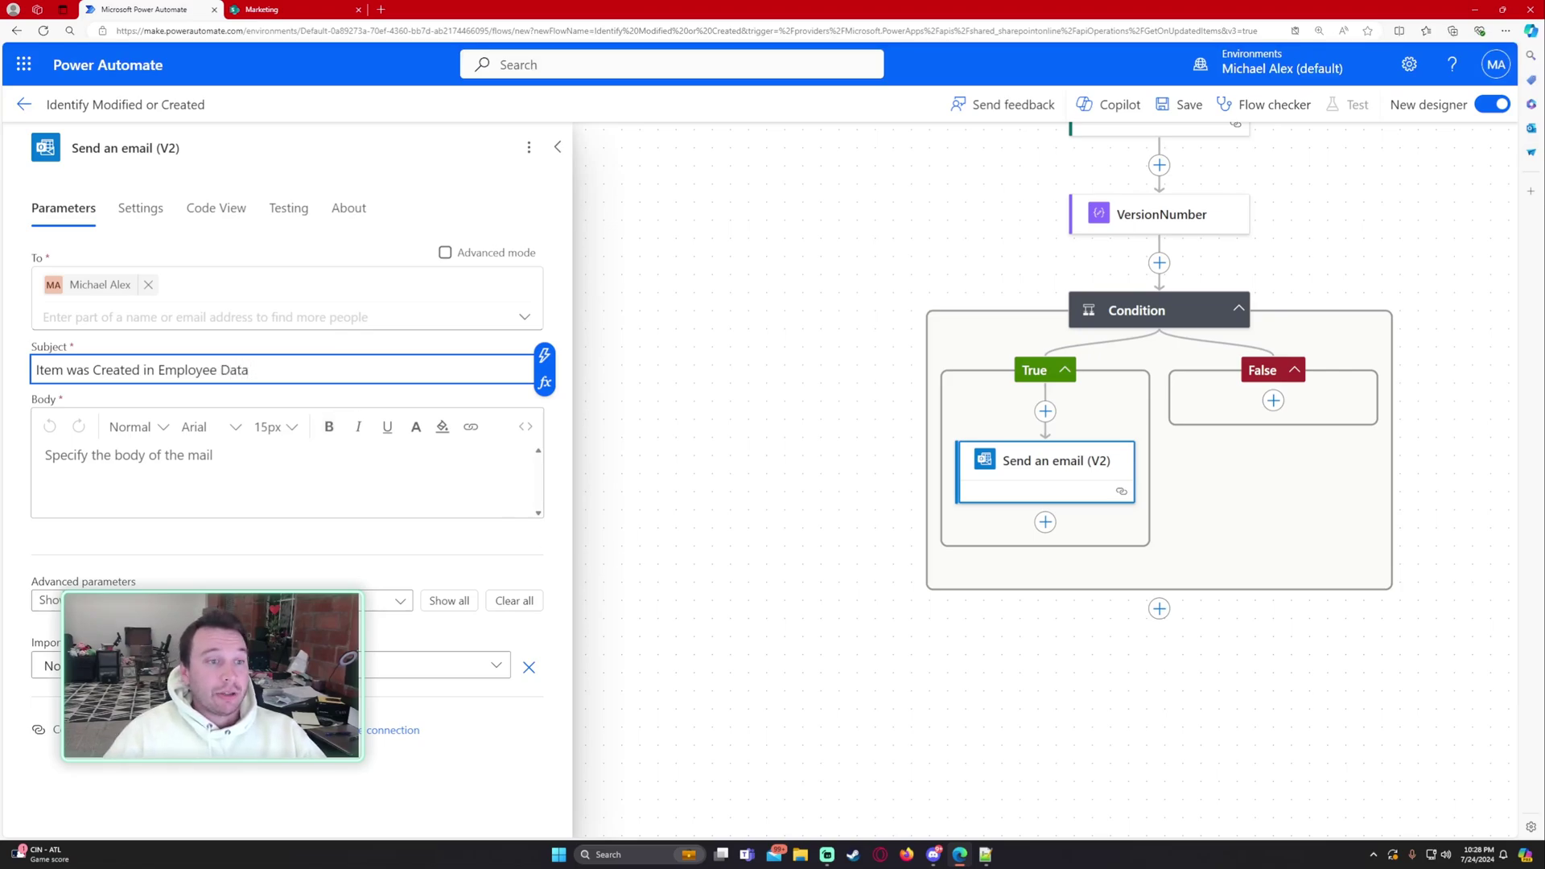
# Step: Write the email body 'Item was created' followed by the item's Title
pyautogui.click(241, 483)
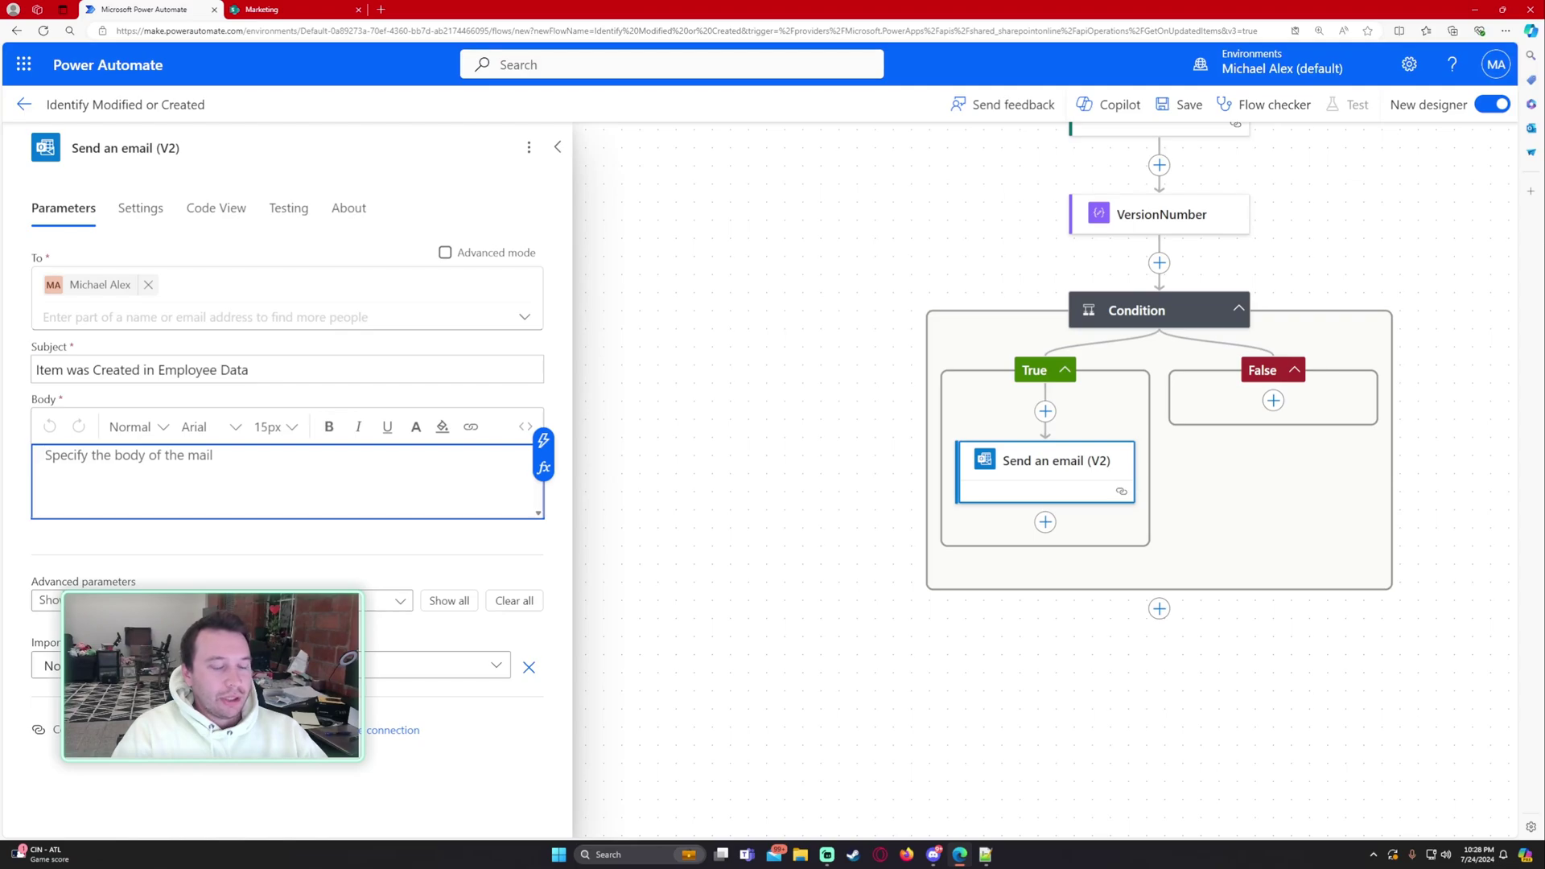
pyautogui.write('a')
pyautogui.press('BackSpace')
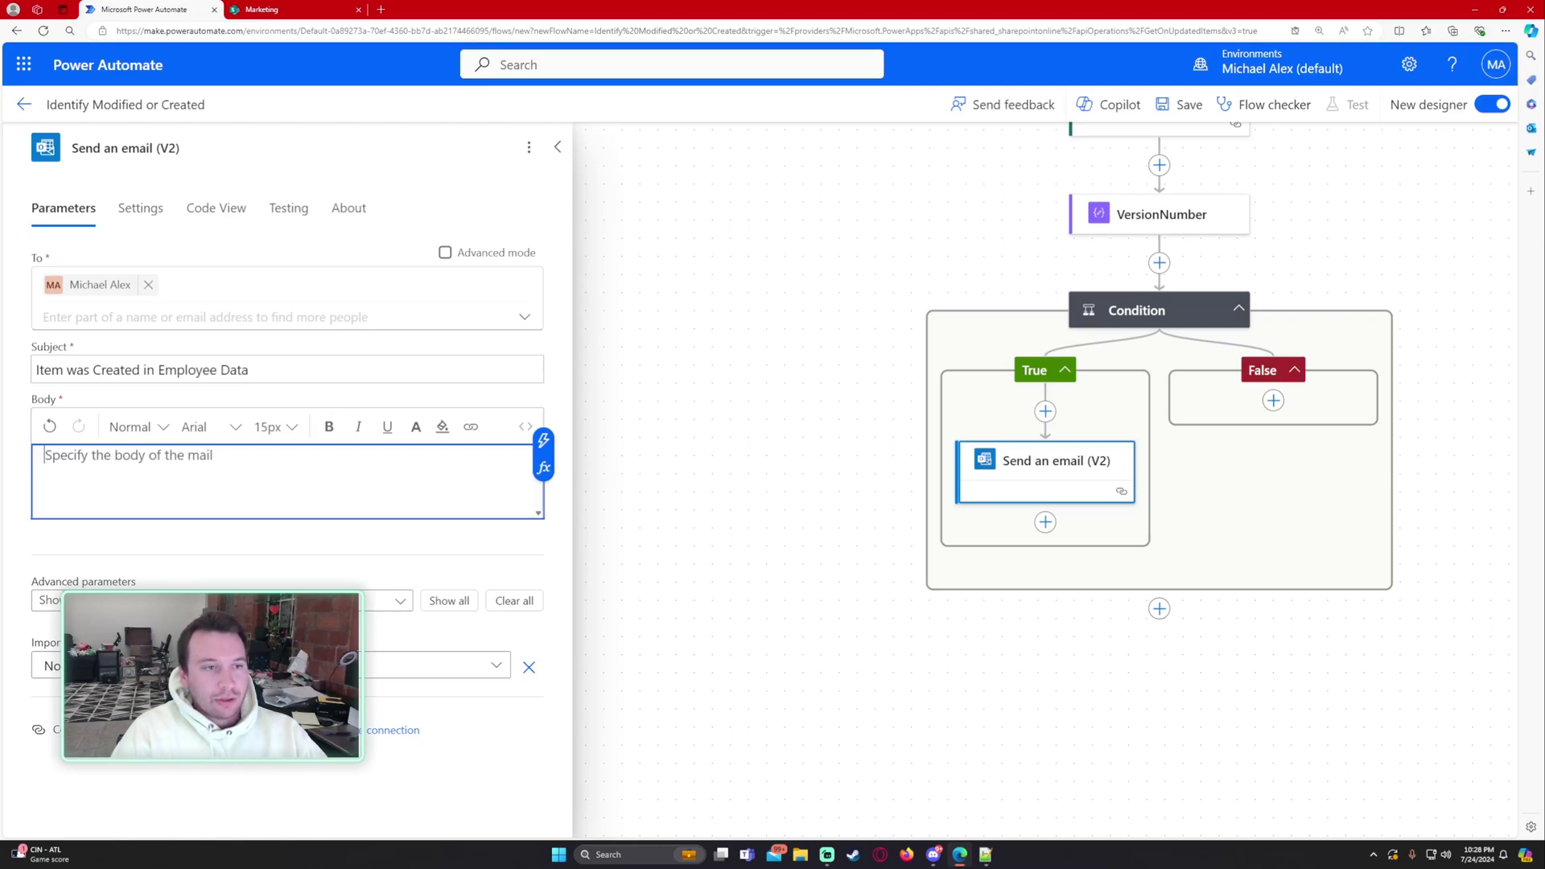
pyautogui.write('Item was created')
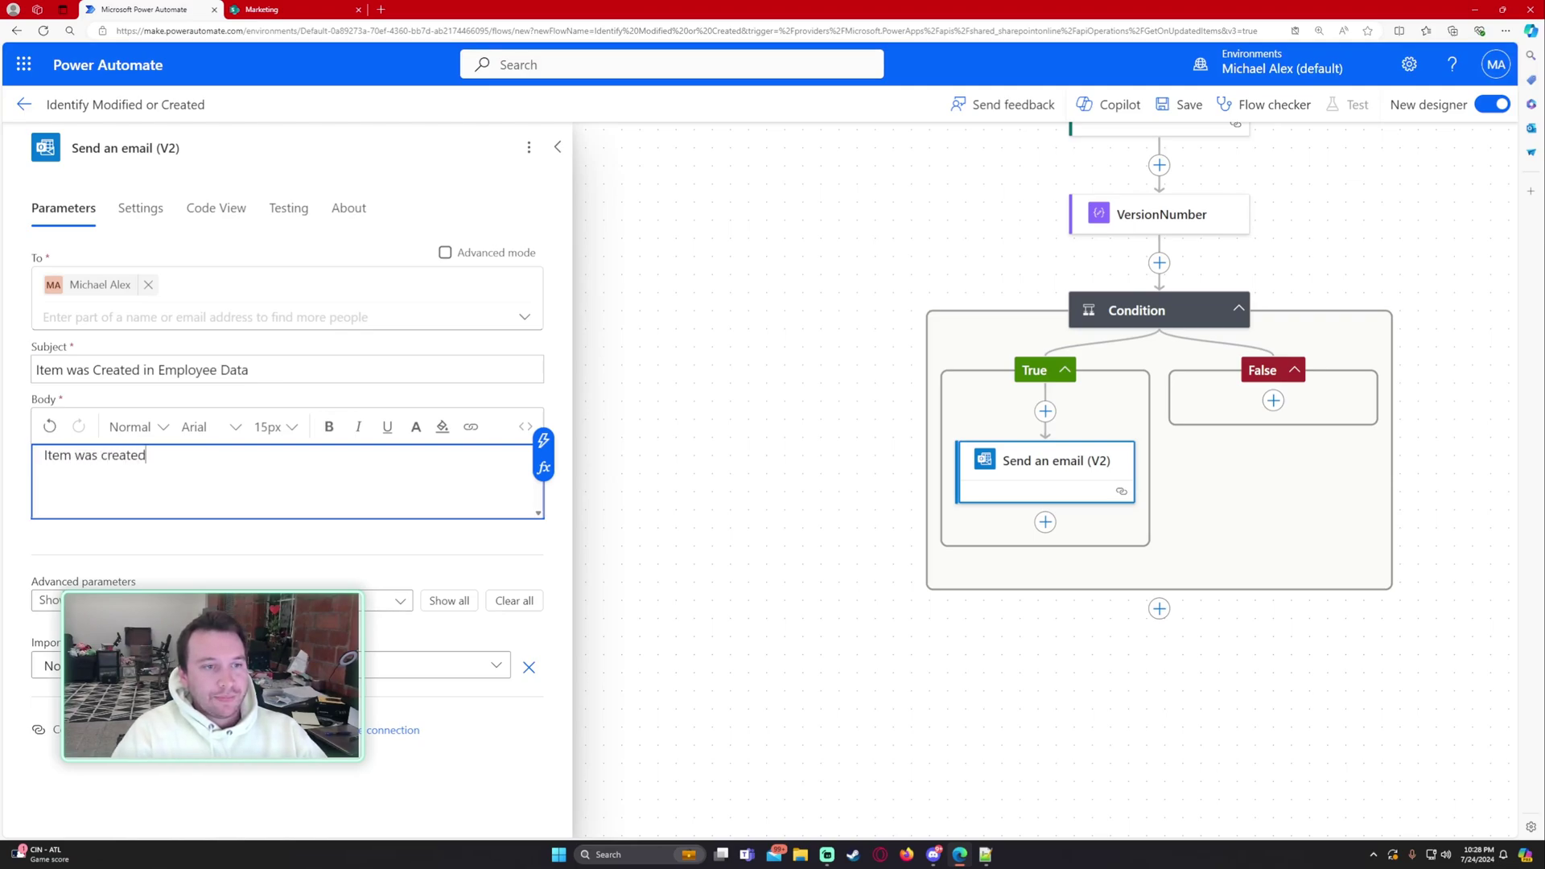
pyautogui.click(543, 467)
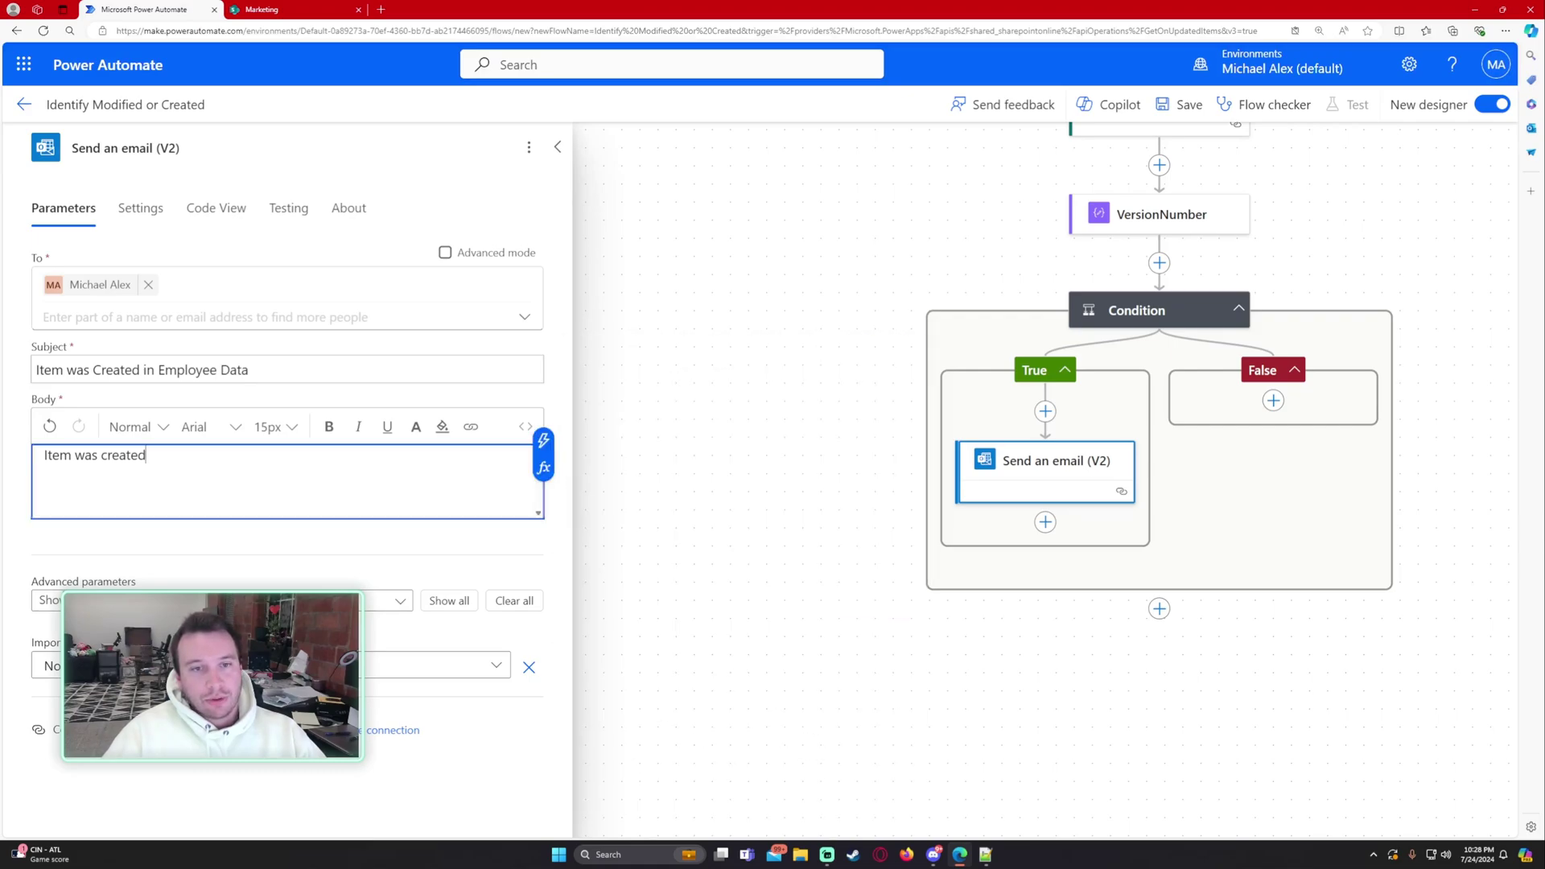
pyautogui.click(543, 440)
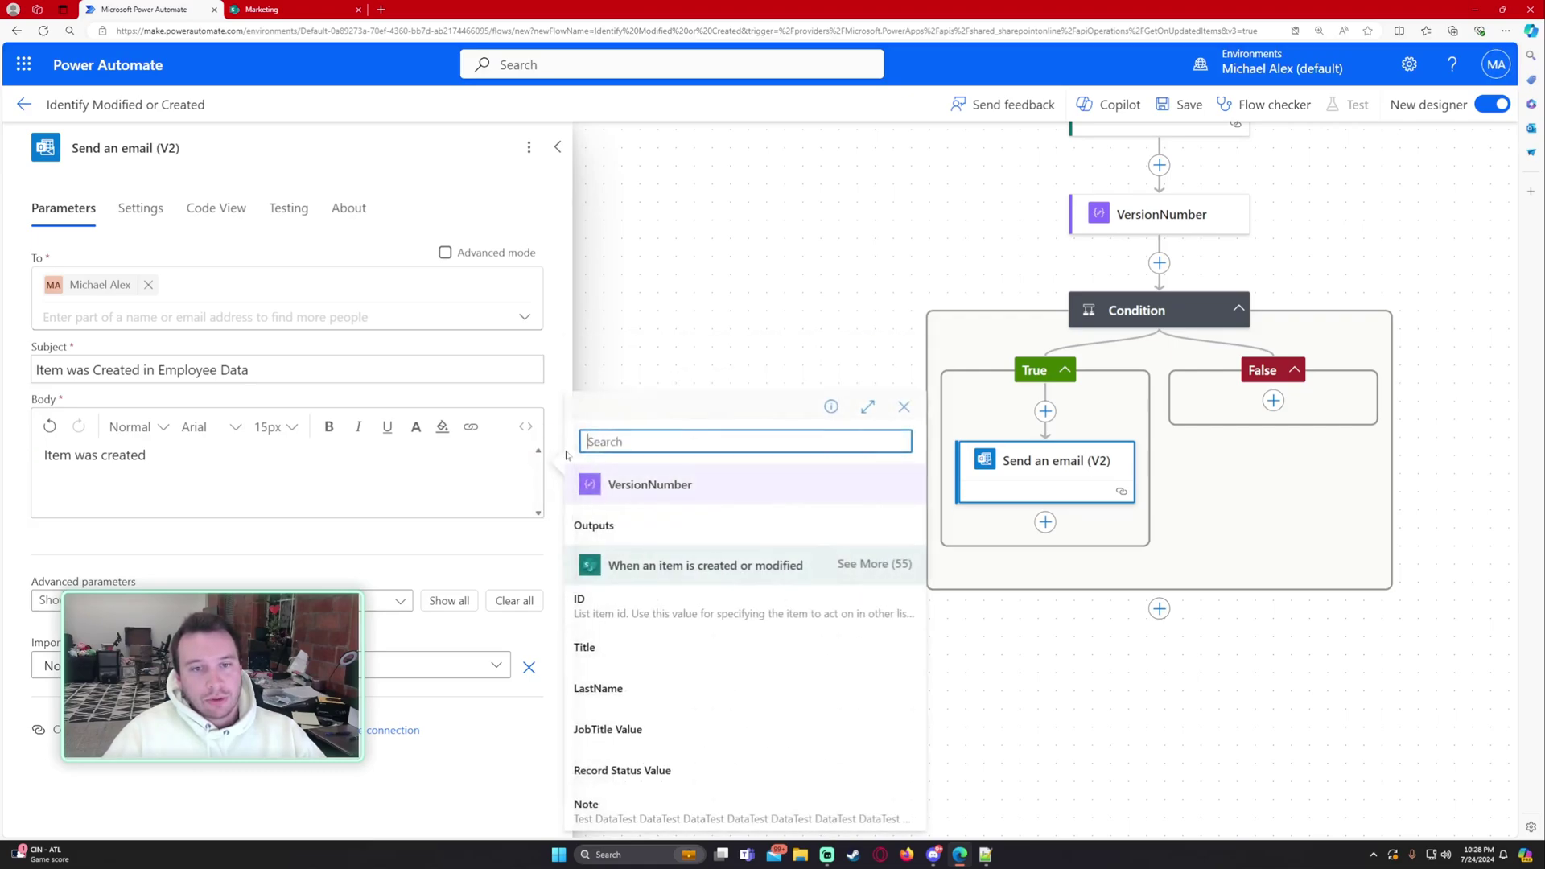
pyautogui.click(738, 650)
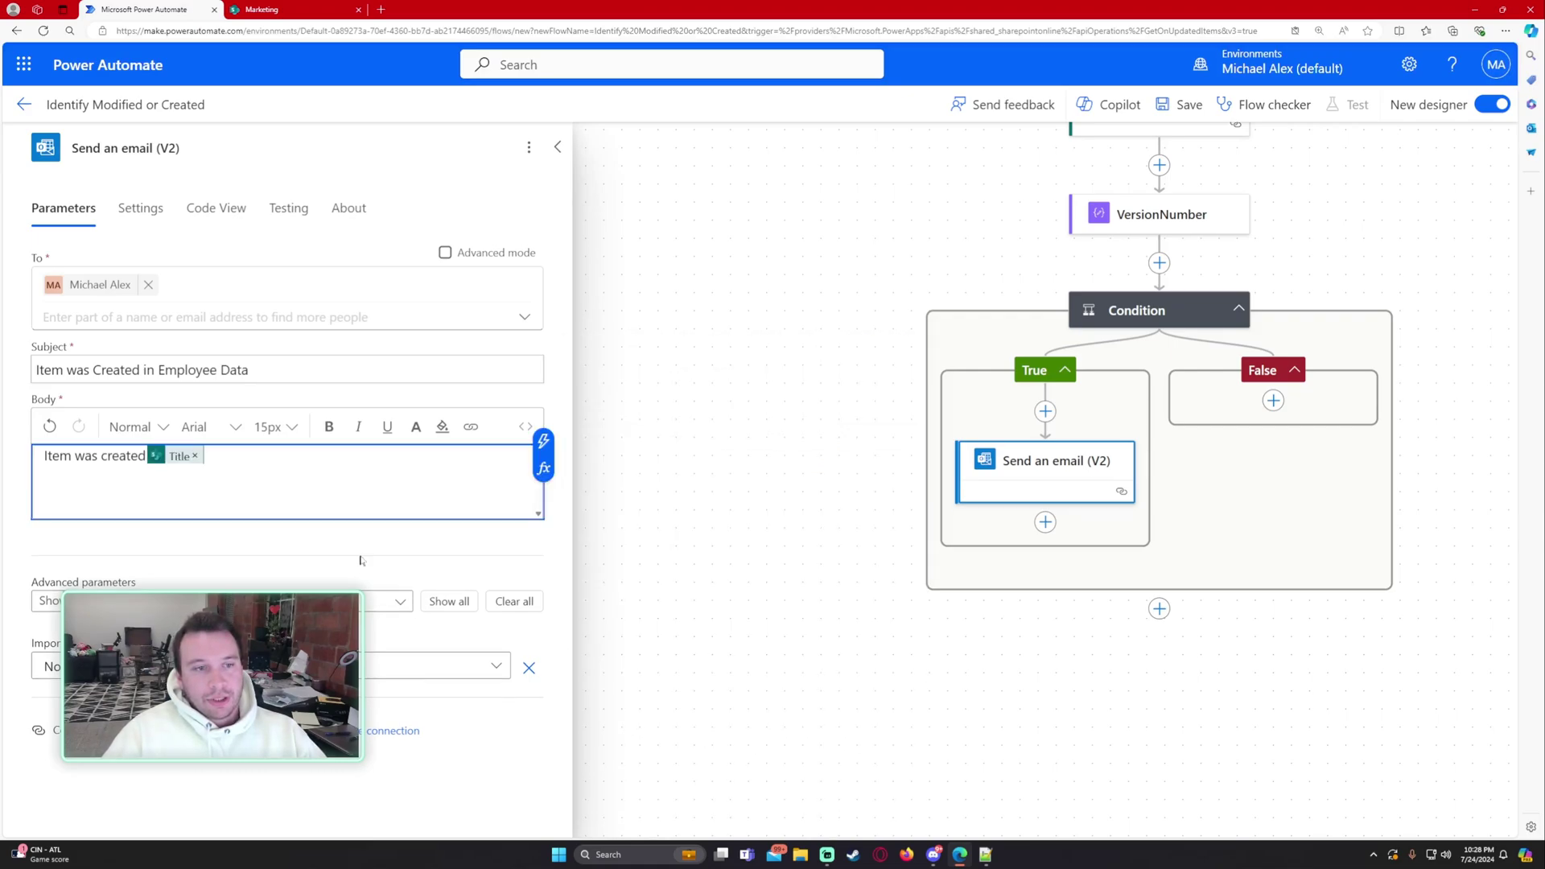
pyautogui.click(862, 648)
# Step: Add a Send an email (V2) action to the False branch with subject 'Item was Modified'
pyautogui.click(1135, 400)
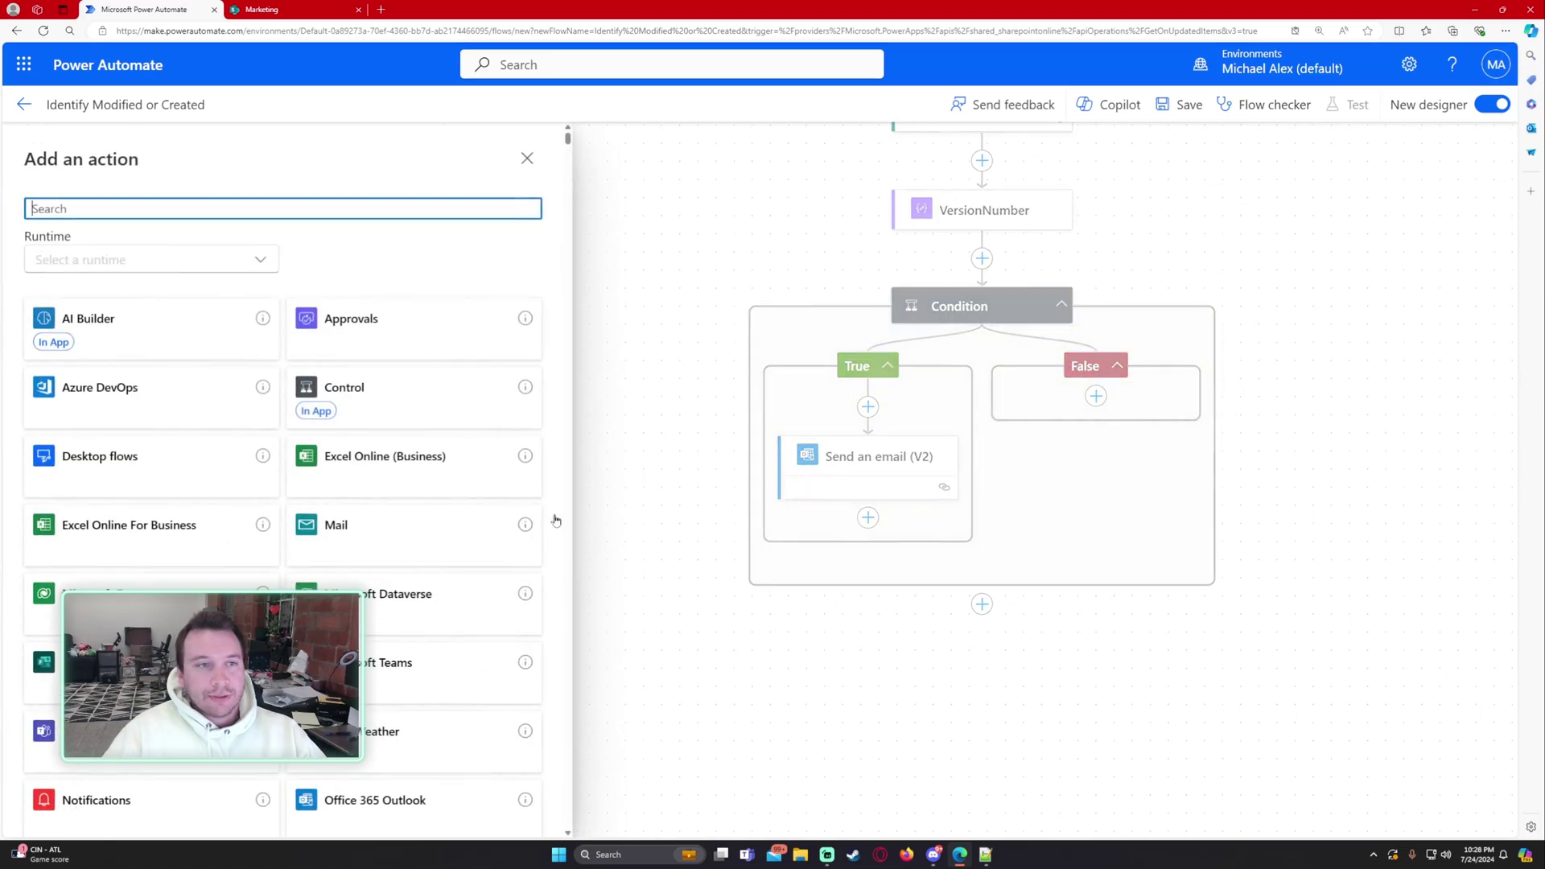
pyautogui.write('send')
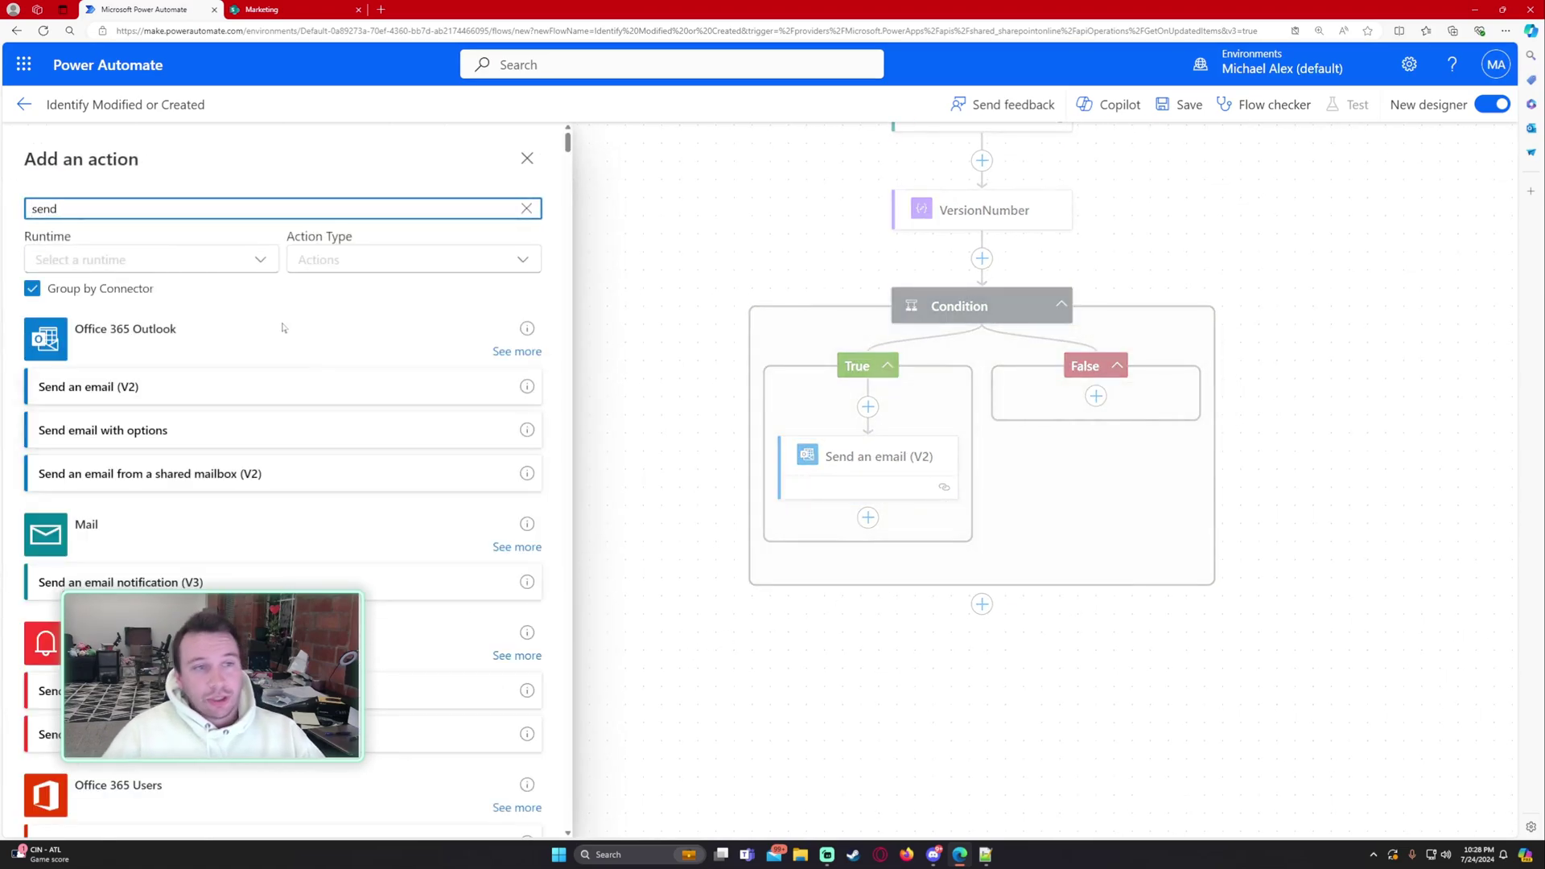
pyautogui.click(221, 390)
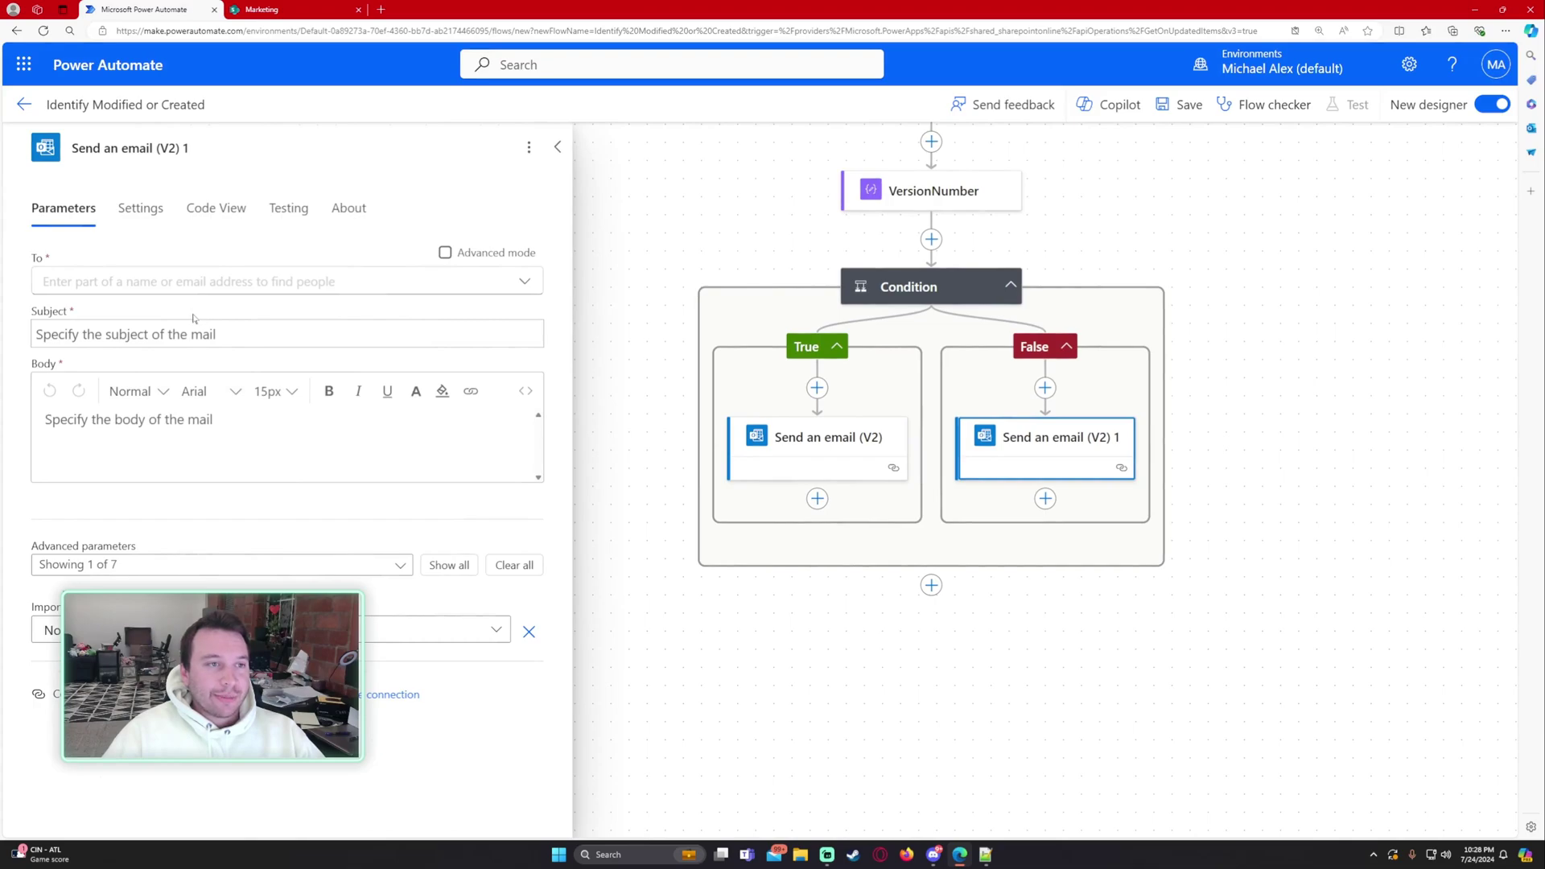
pyautogui.click(194, 322)
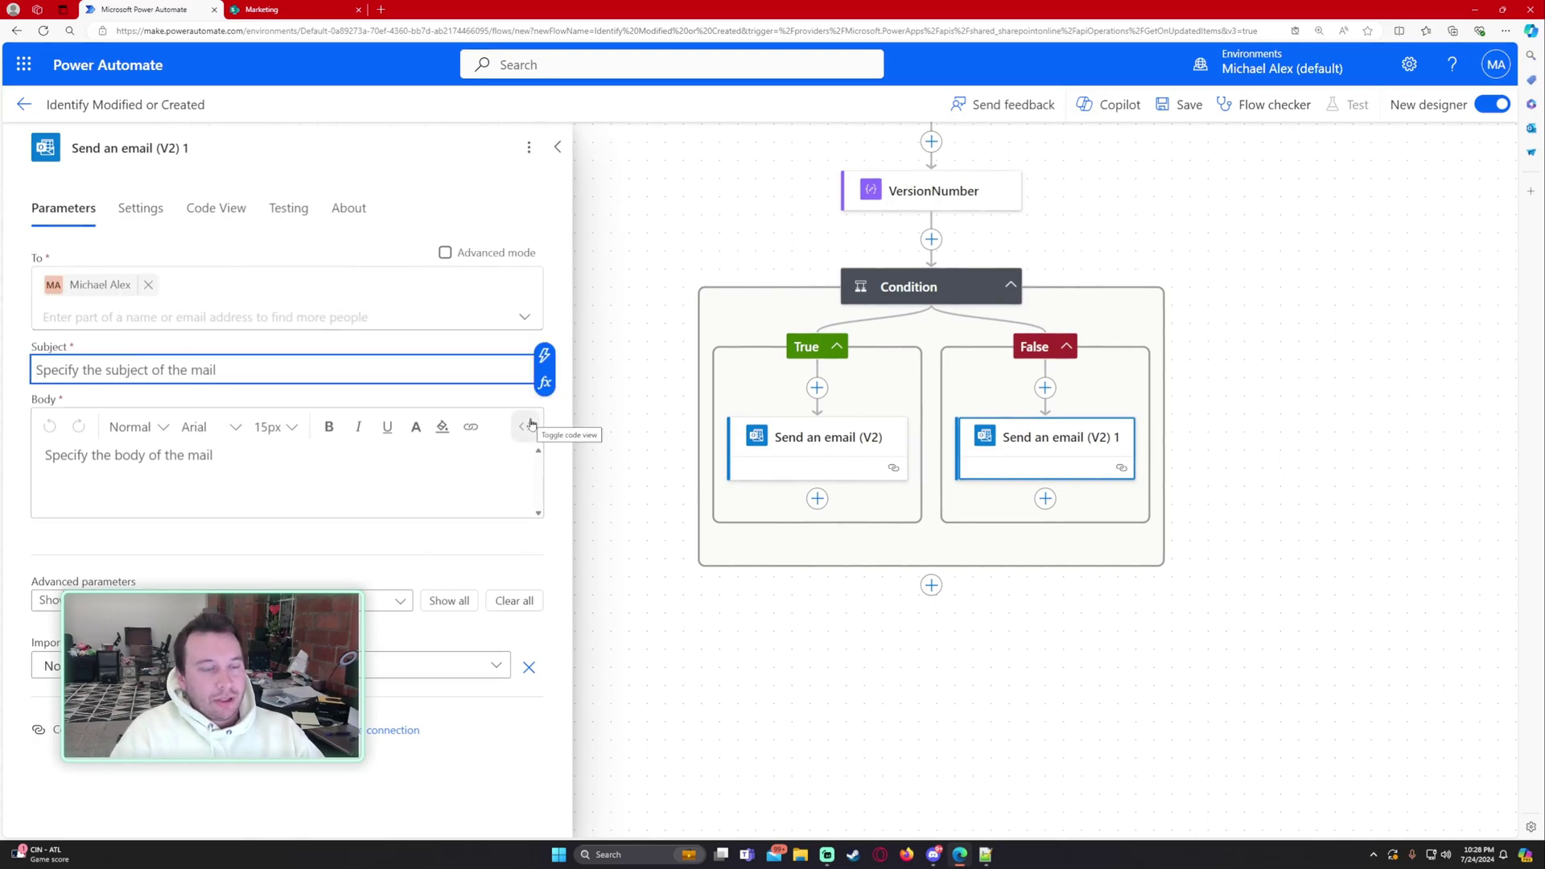
pyautogui.write('Item waw')
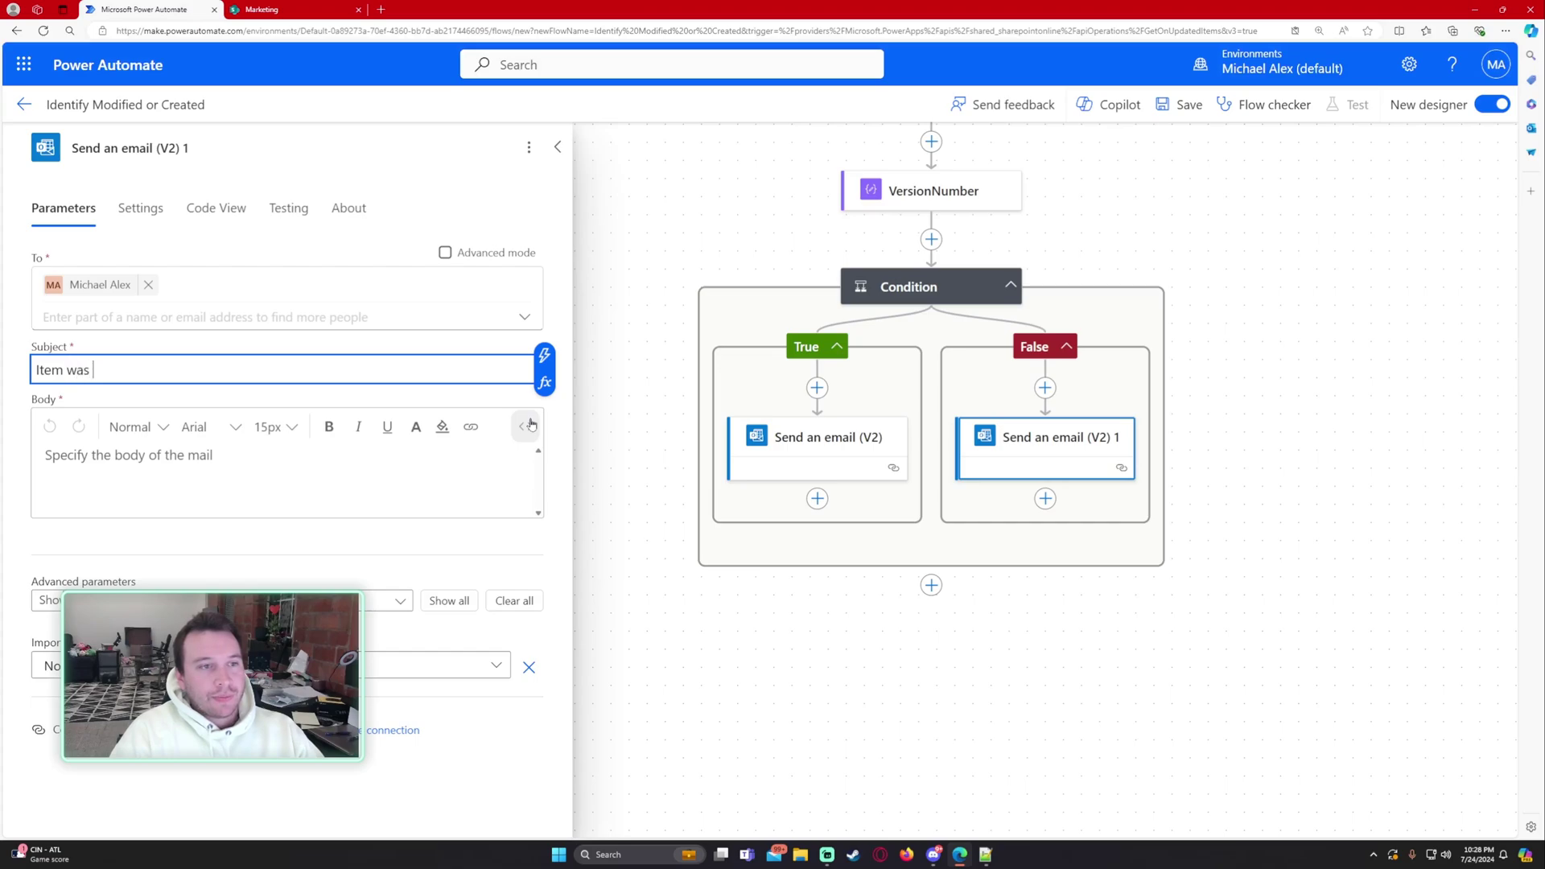
pyautogui.write(' Modified')
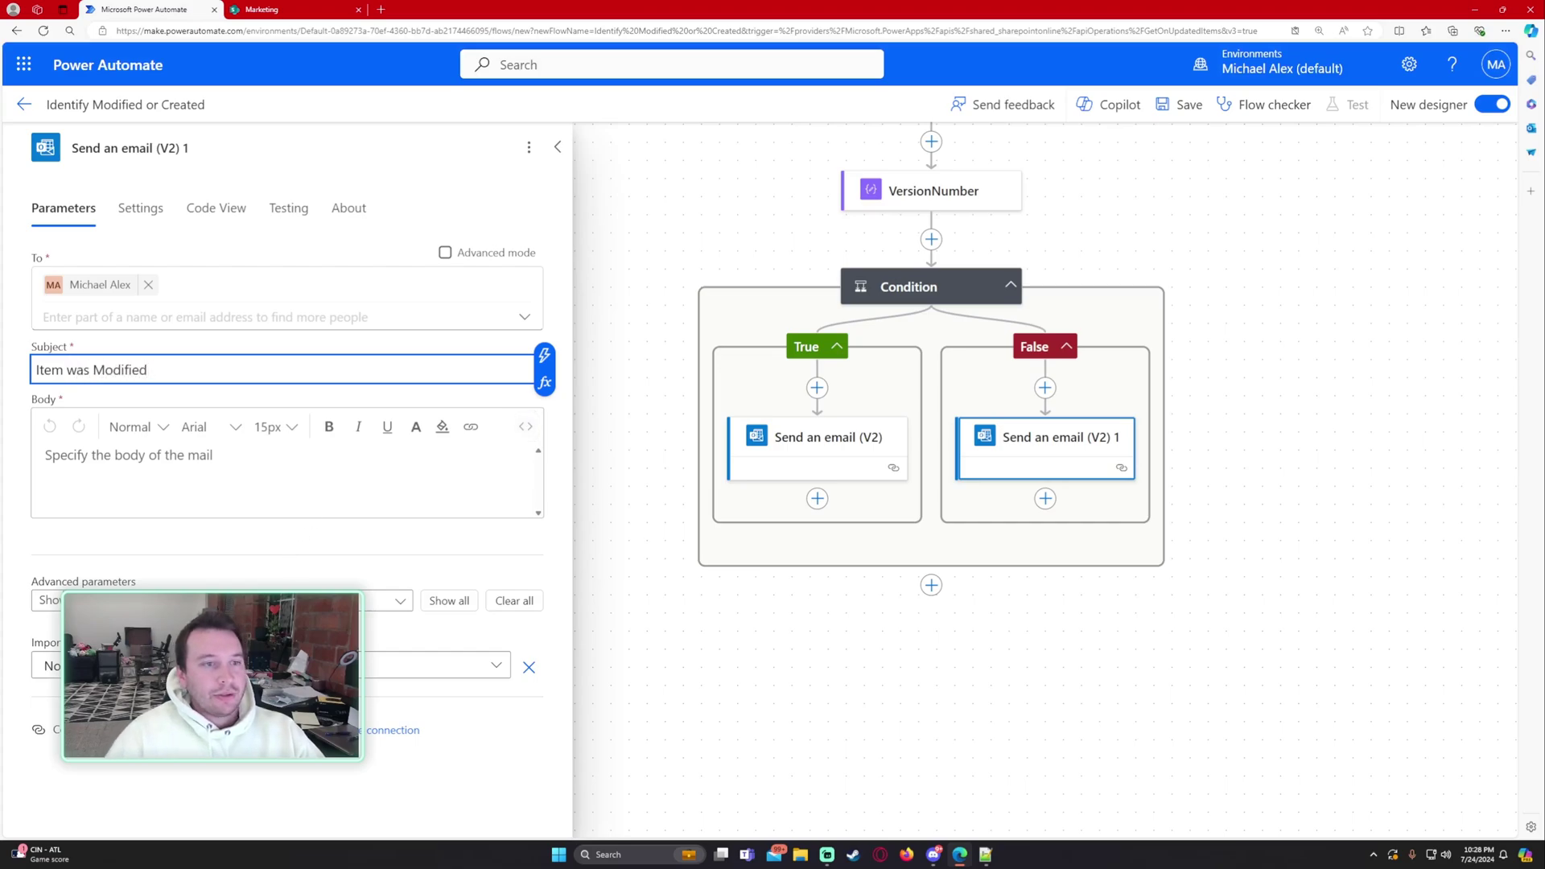
# Step: Write the False-branch email body 'The item was modified for' followed by the item's Title
pyautogui.click(45, 455)
pyautogui.write('An')
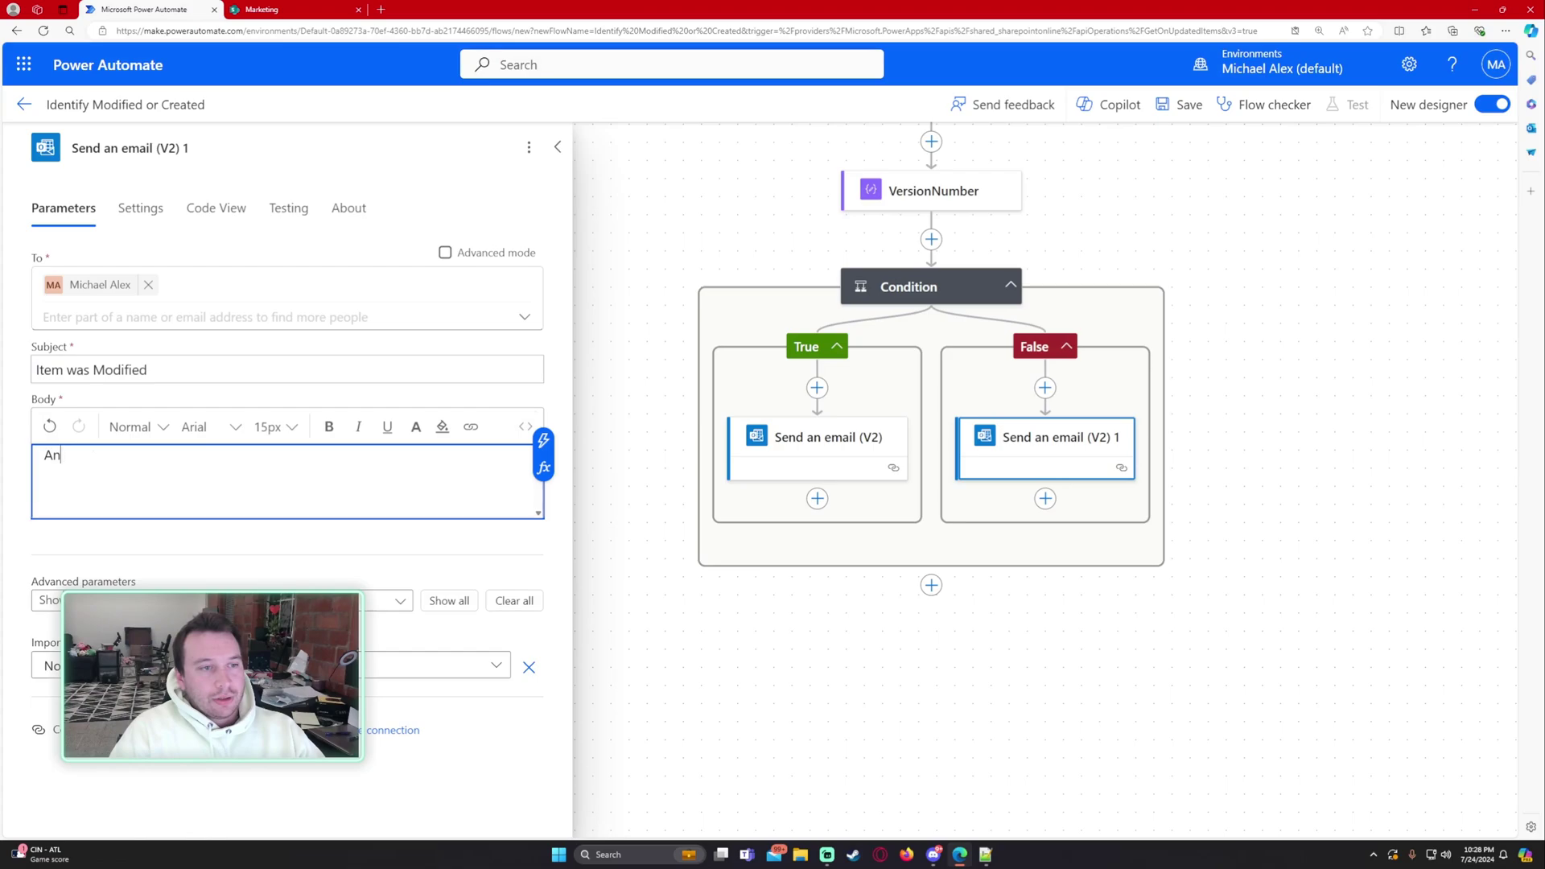
pyautogui.press('BackSpace')
pyautogui.press('BackSpace')
pyautogui.write('The item was modified for')
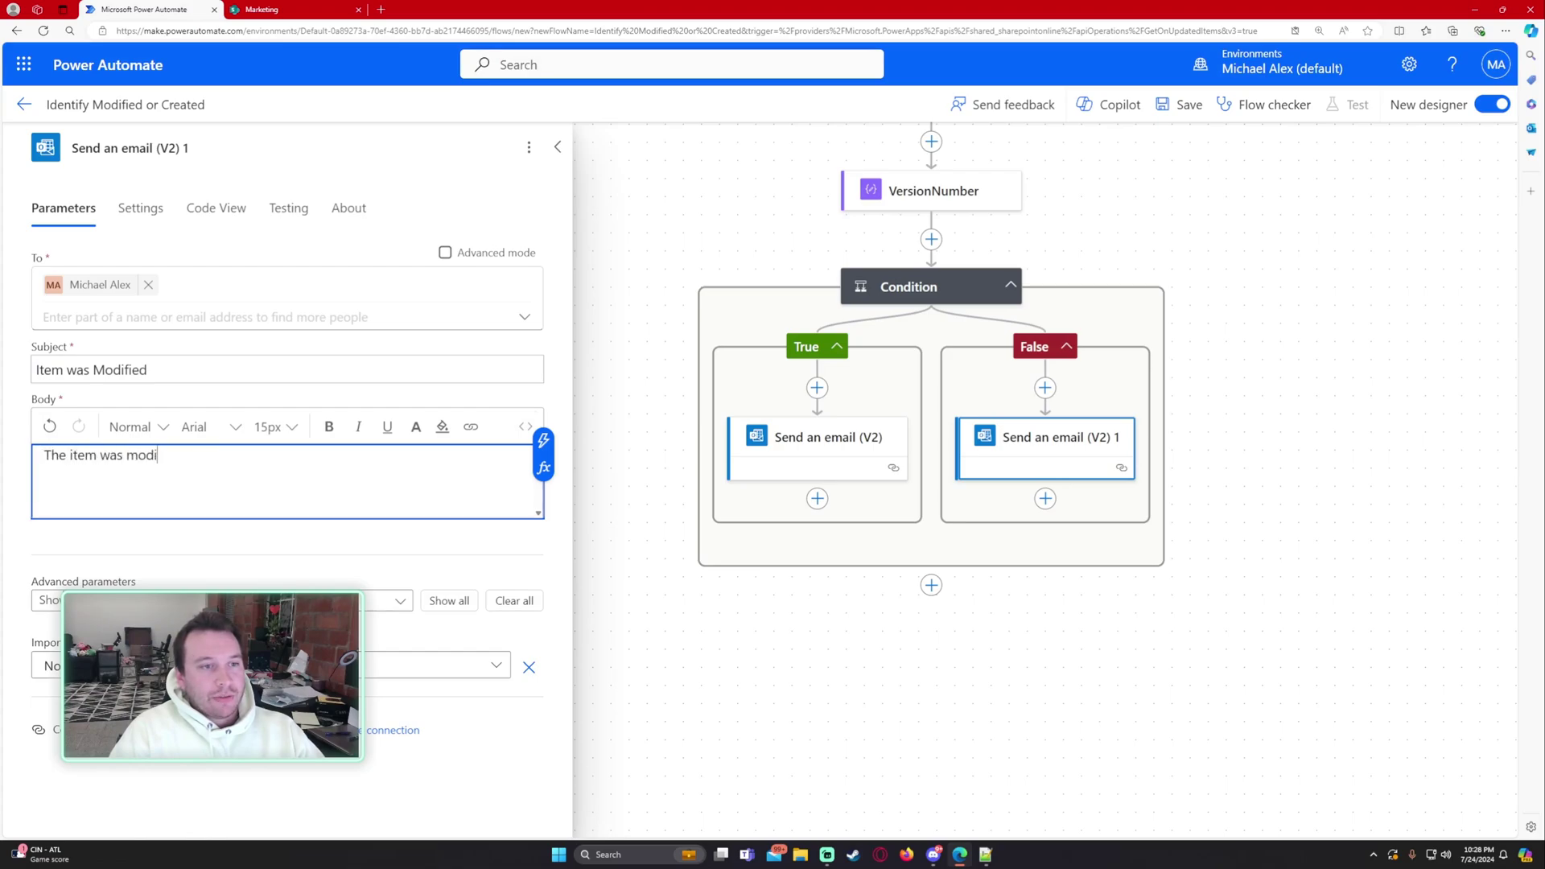
pyautogui.click(543, 441)
pyautogui.click(670, 654)
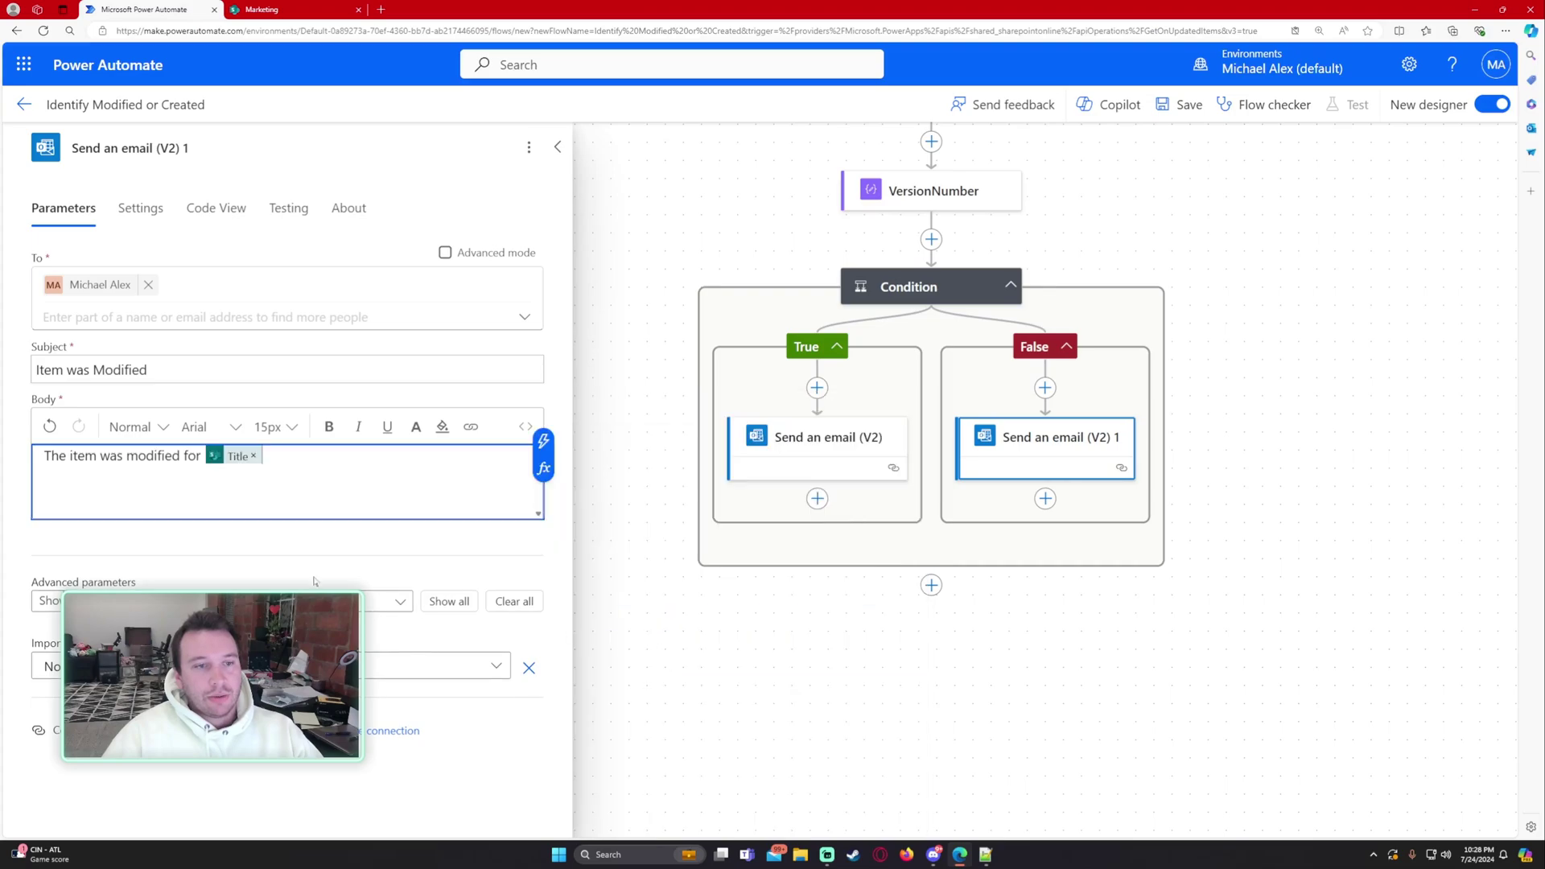
pyautogui.click(689, 621)
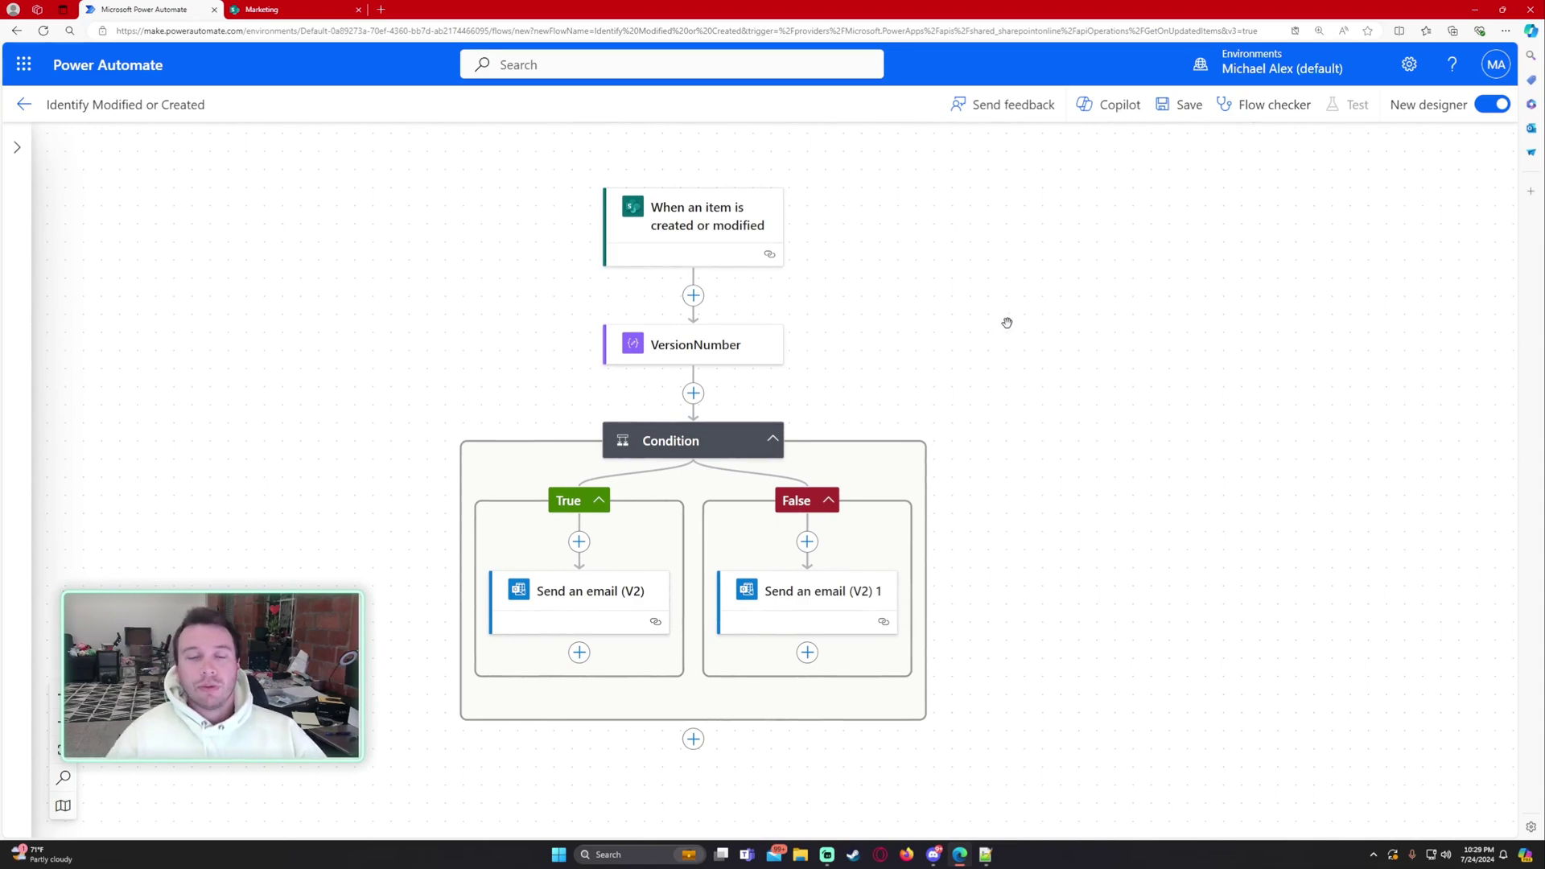
# Step: Review the Condition and save the Identify Modified or Created flow
pyautogui.click(680, 441)
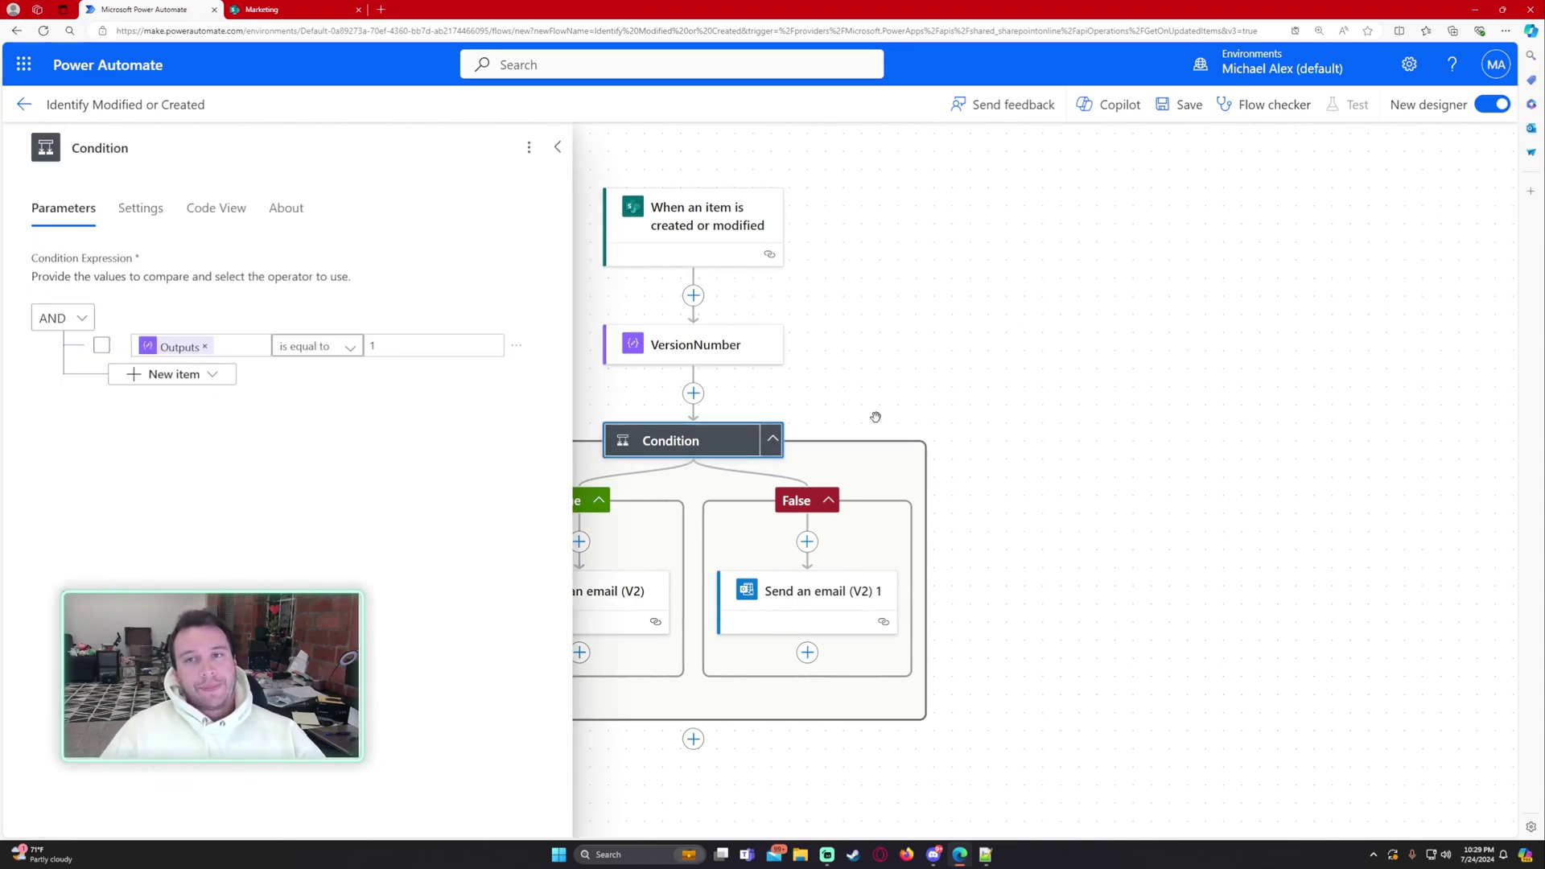
pyautogui.click(1182, 104)
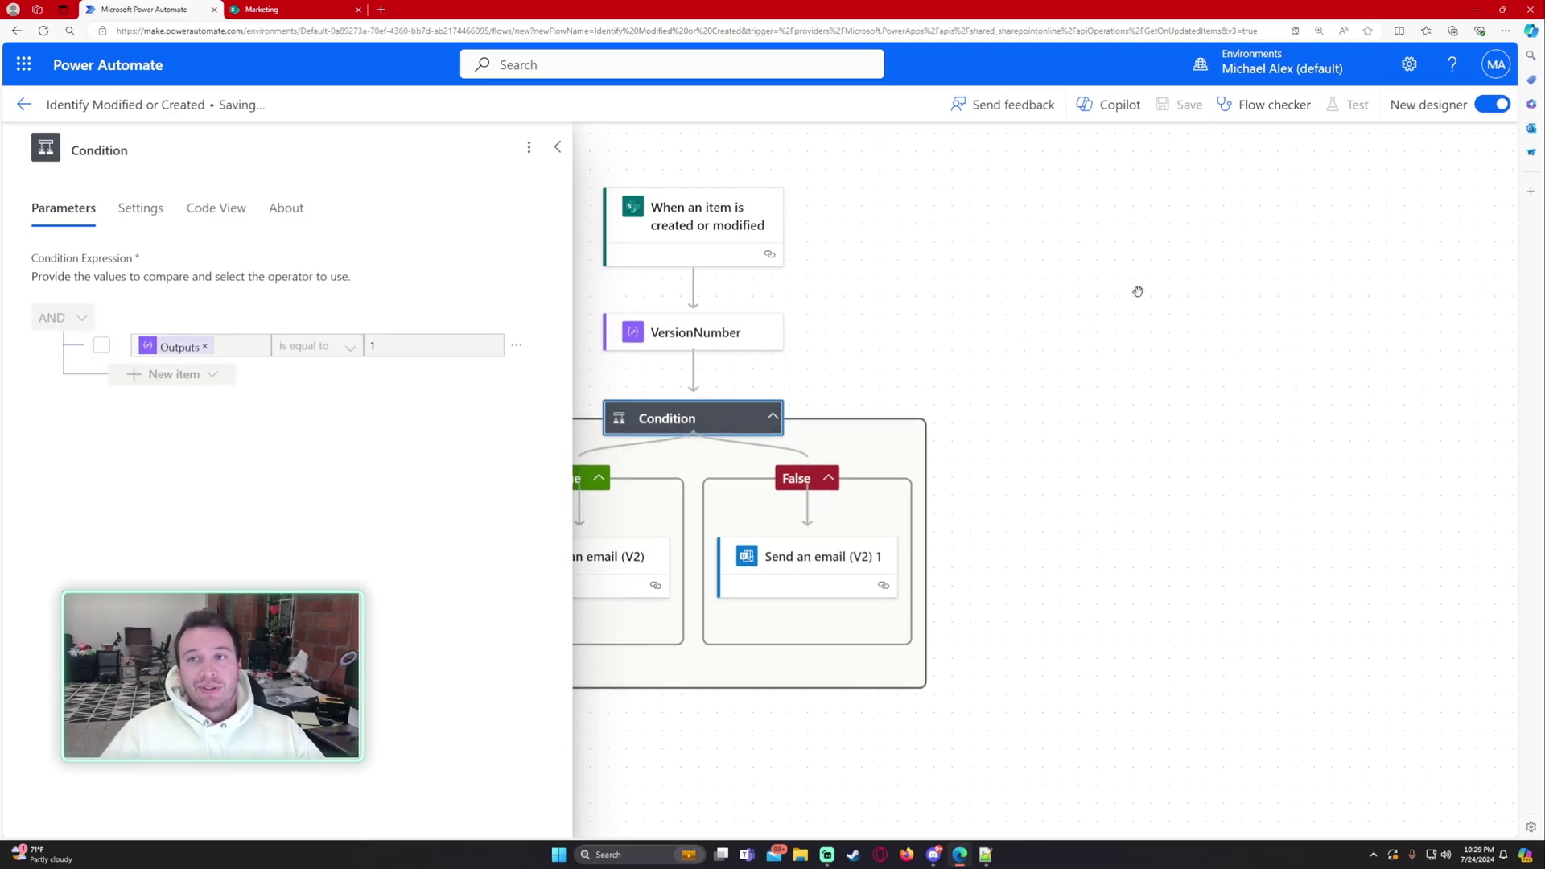
pyautogui.moveTo(1001, 363); pyautogui.dragTo(1209, 358)
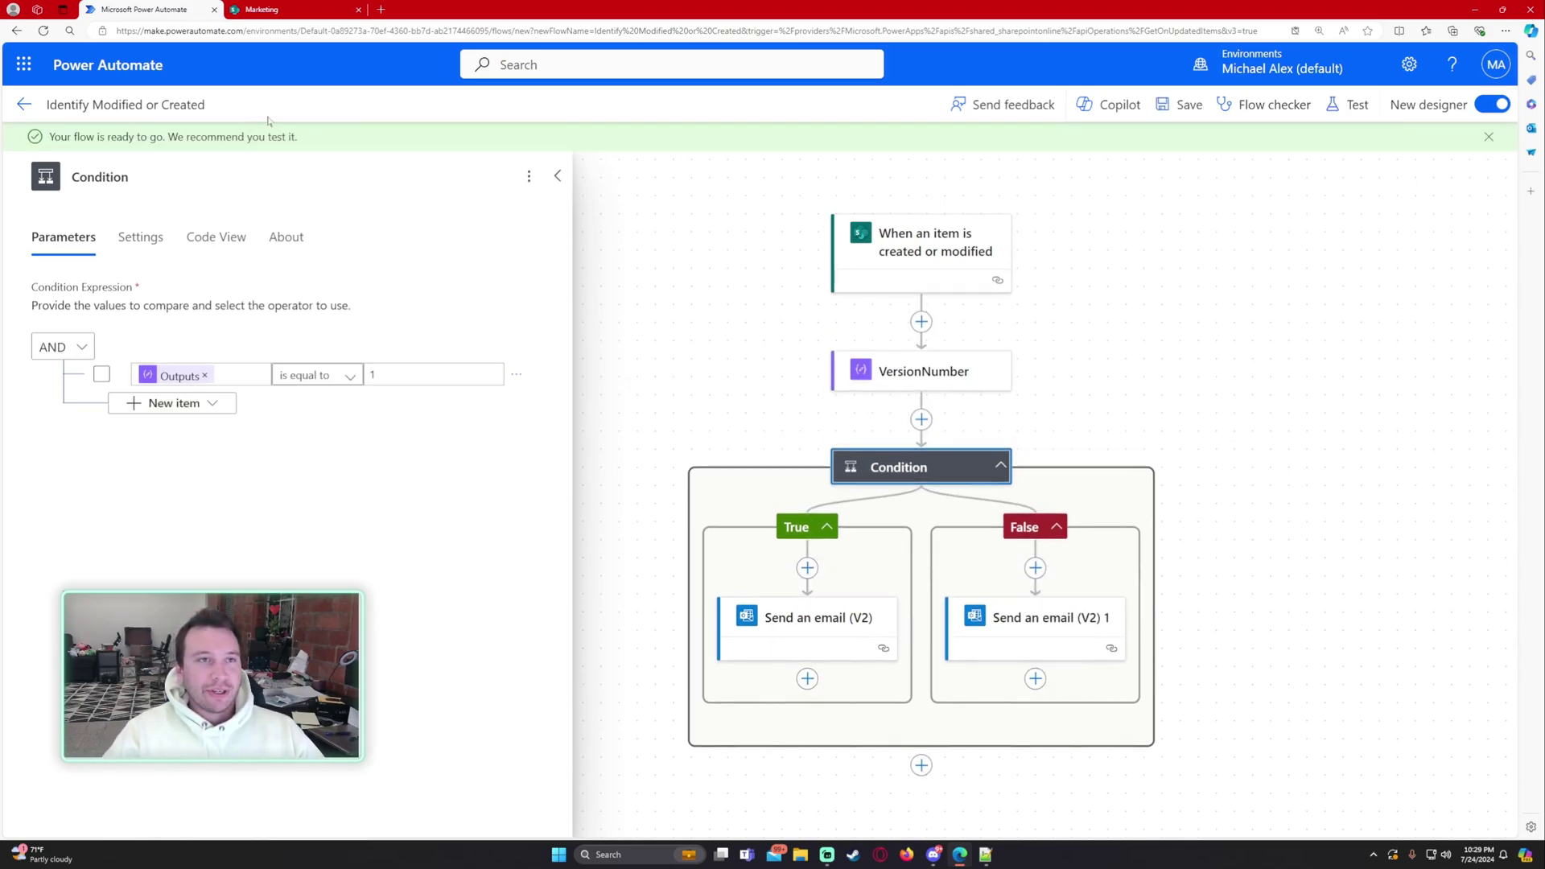
# Step: Start a new Employee Data item in SharePoint and enter the employee's first and last name
pyautogui.click(266, 10)
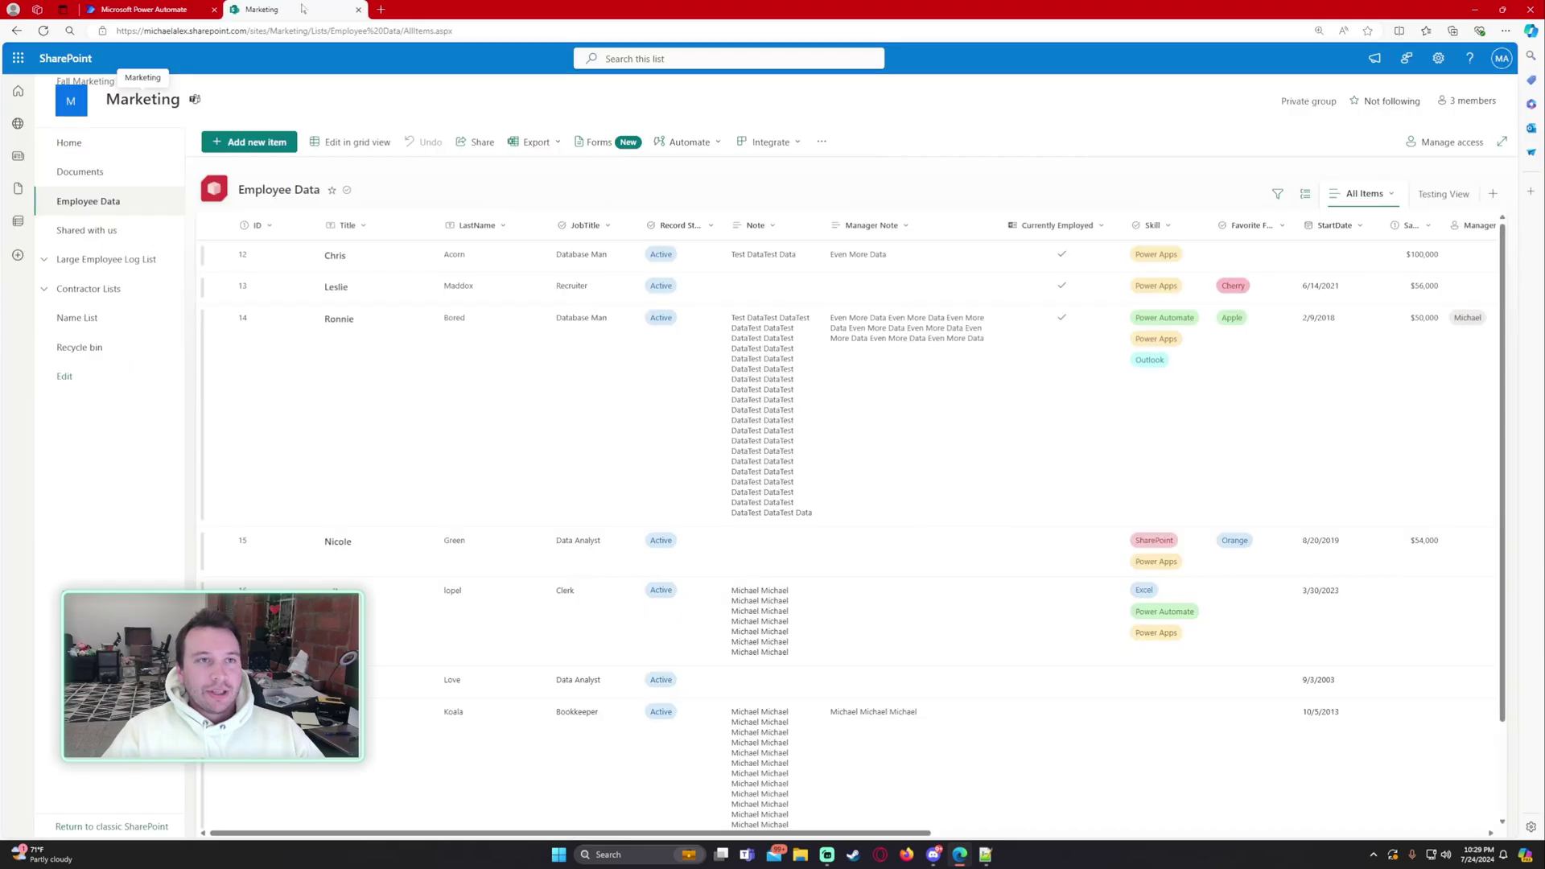
pyautogui.click(248, 141)
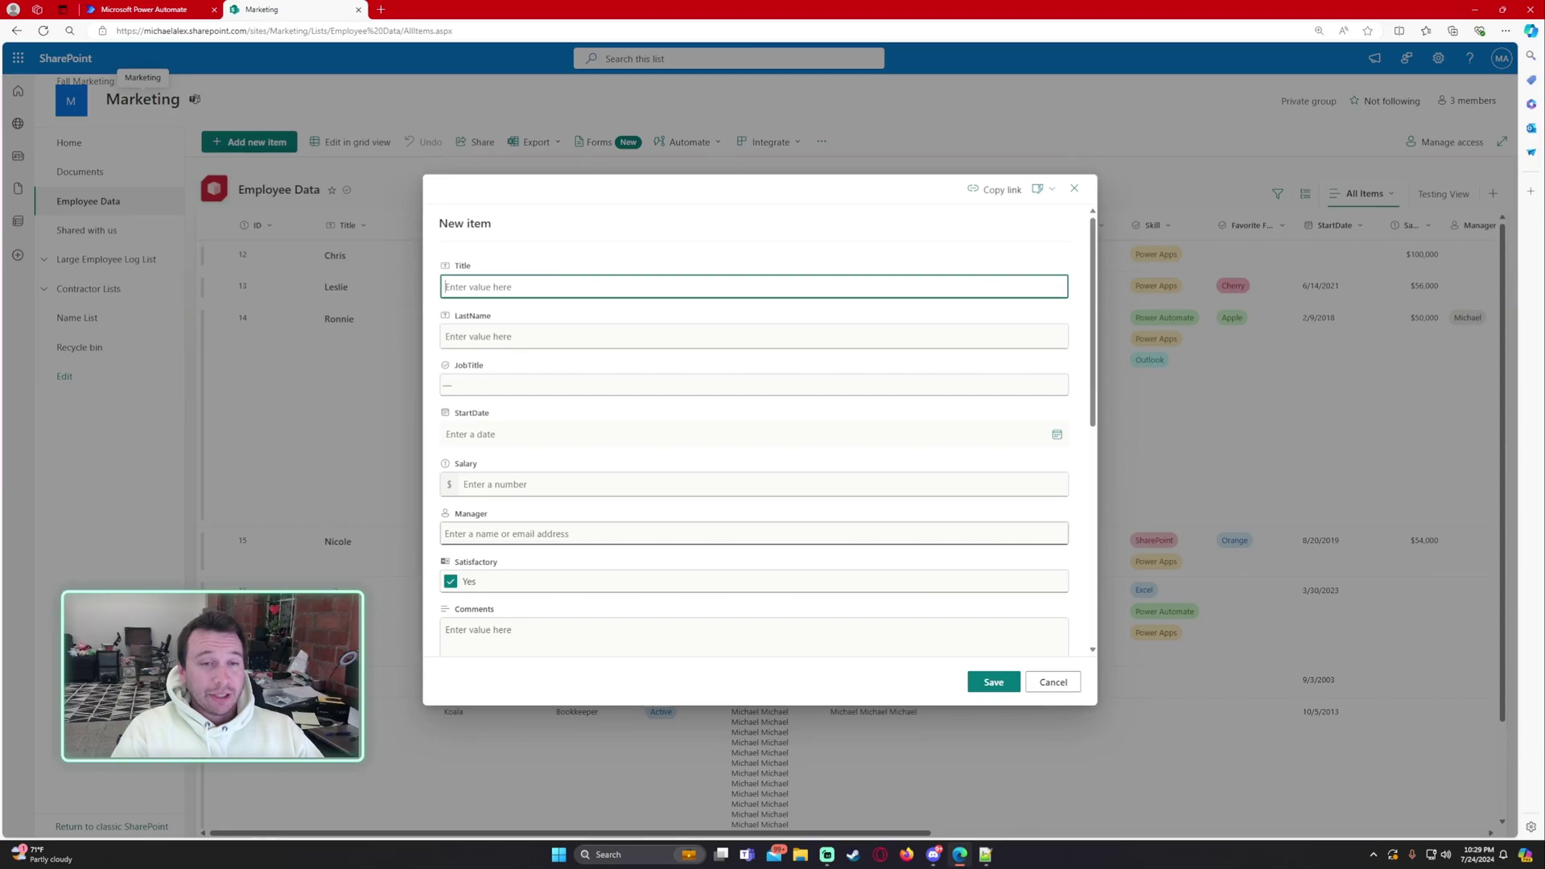
pyautogui.write('Lenny')
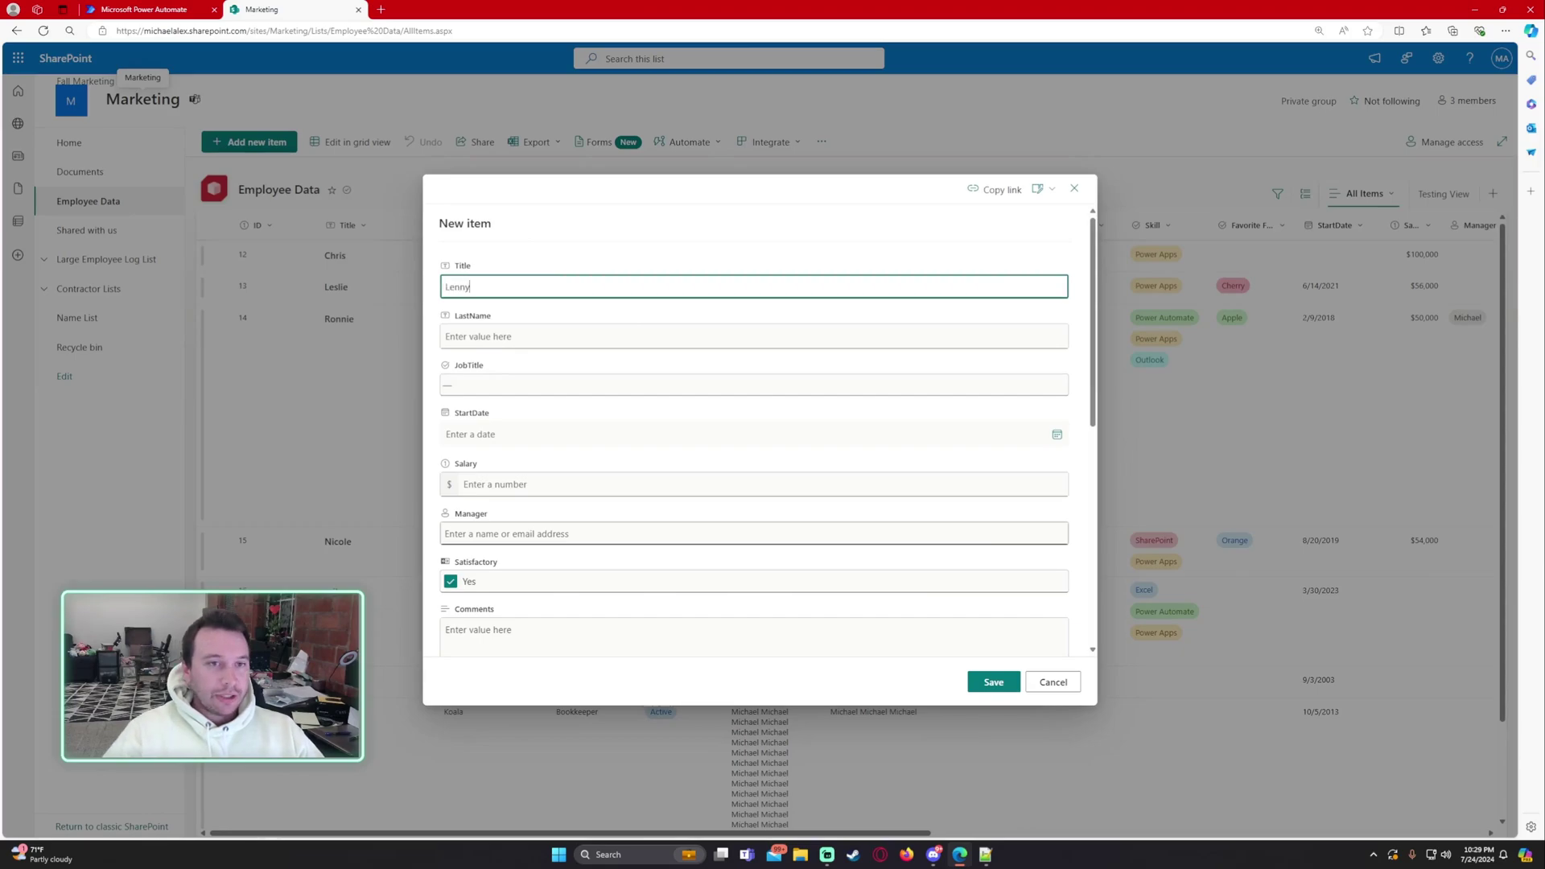
pyautogui.click(446, 337)
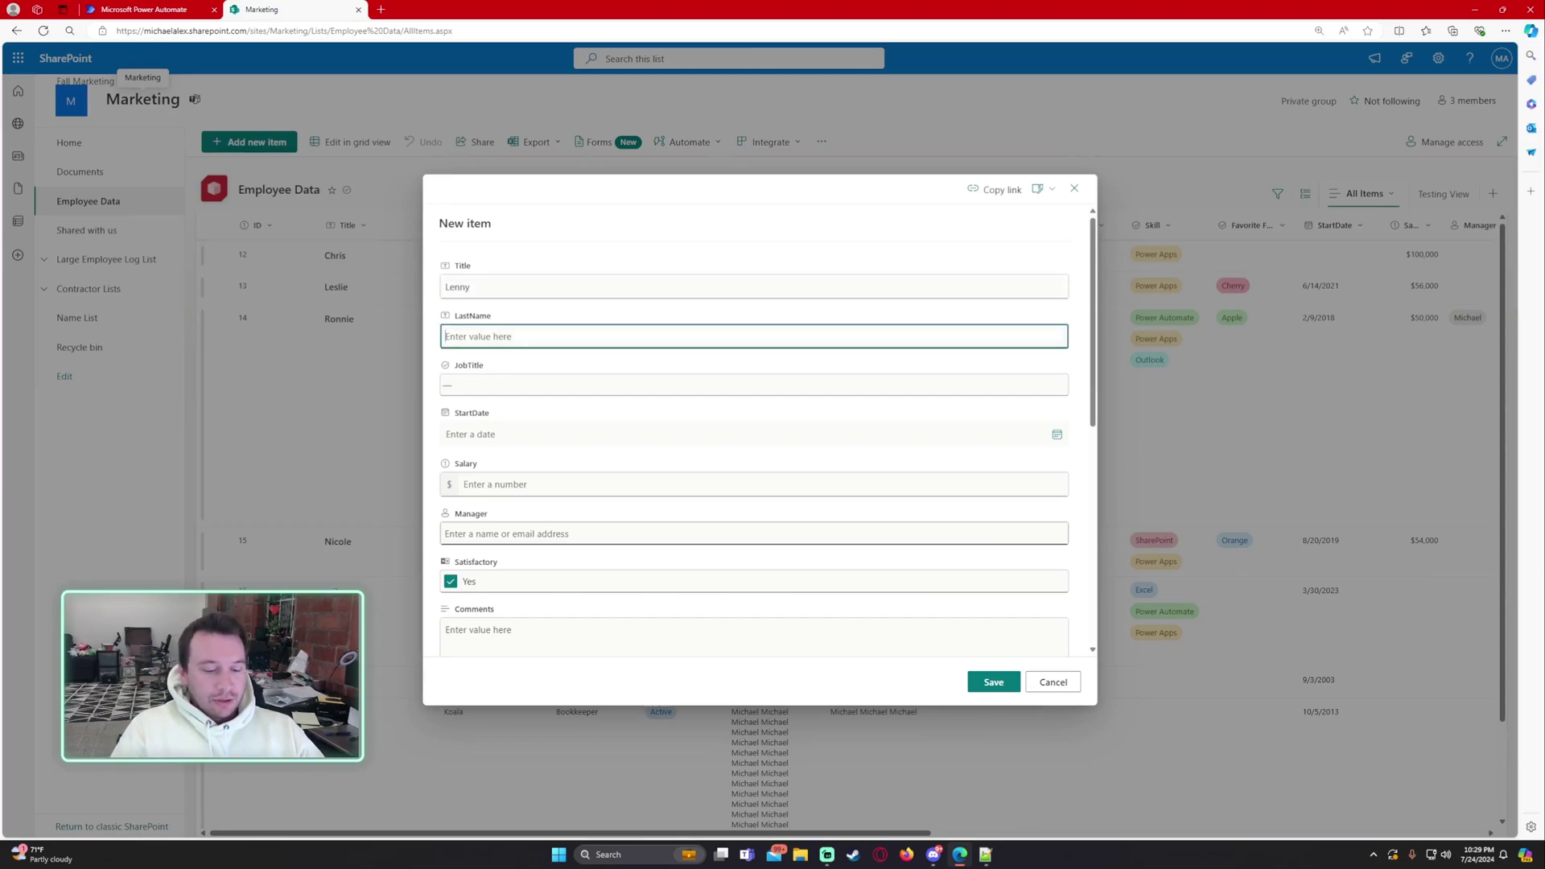
pyautogui.write('Doe')
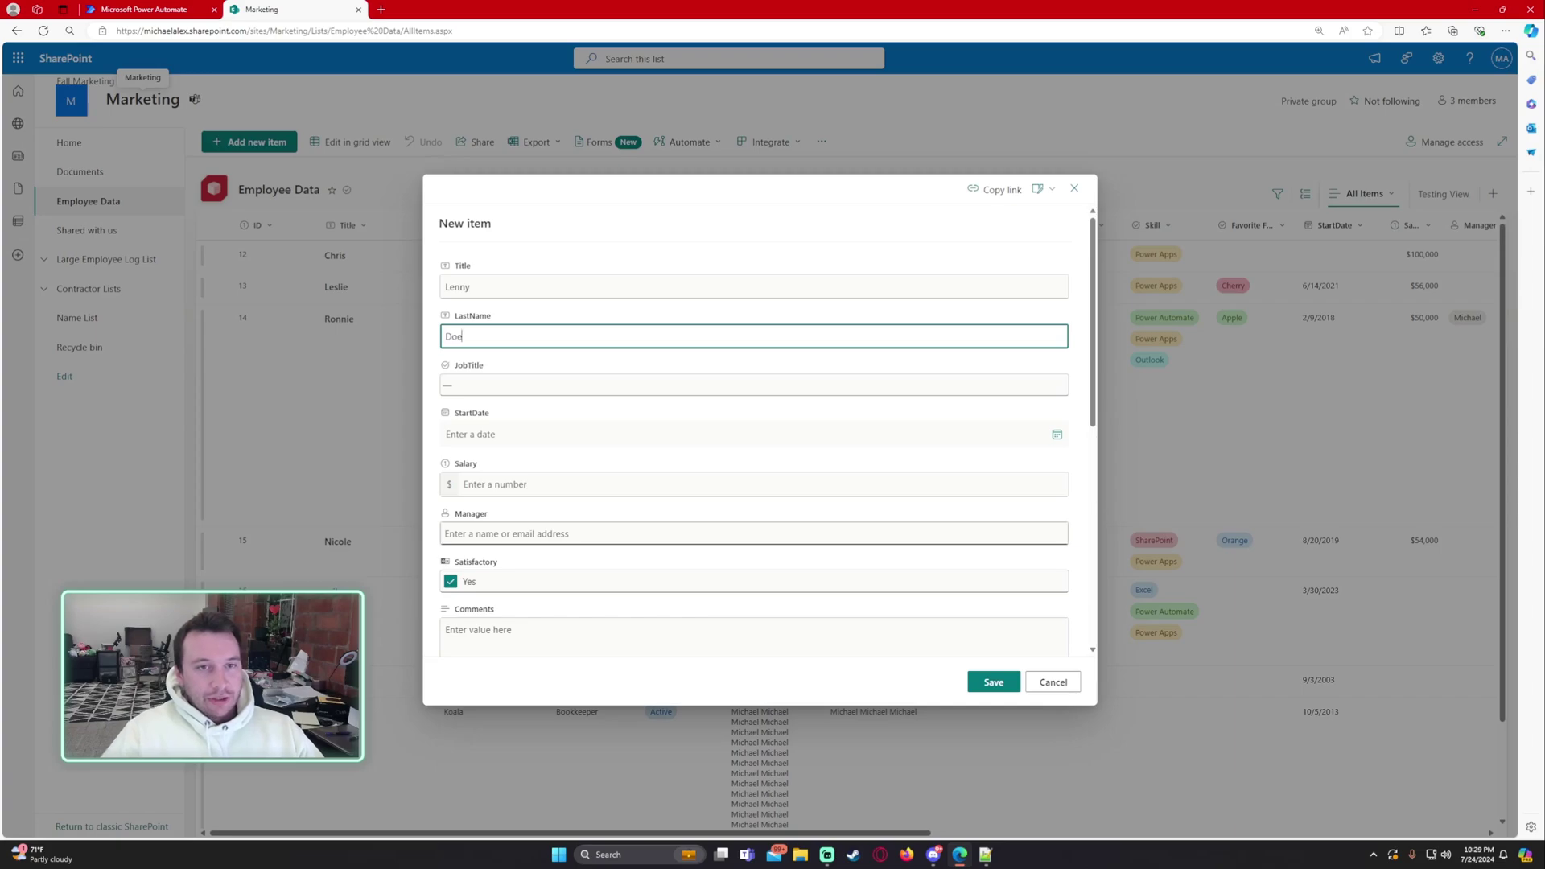
# Step: Give the new item job title Software Developer and start date 7/17/2024, then save it
pyautogui.click(512, 384)
pyautogui.click(515, 414)
pyautogui.press('Tab')
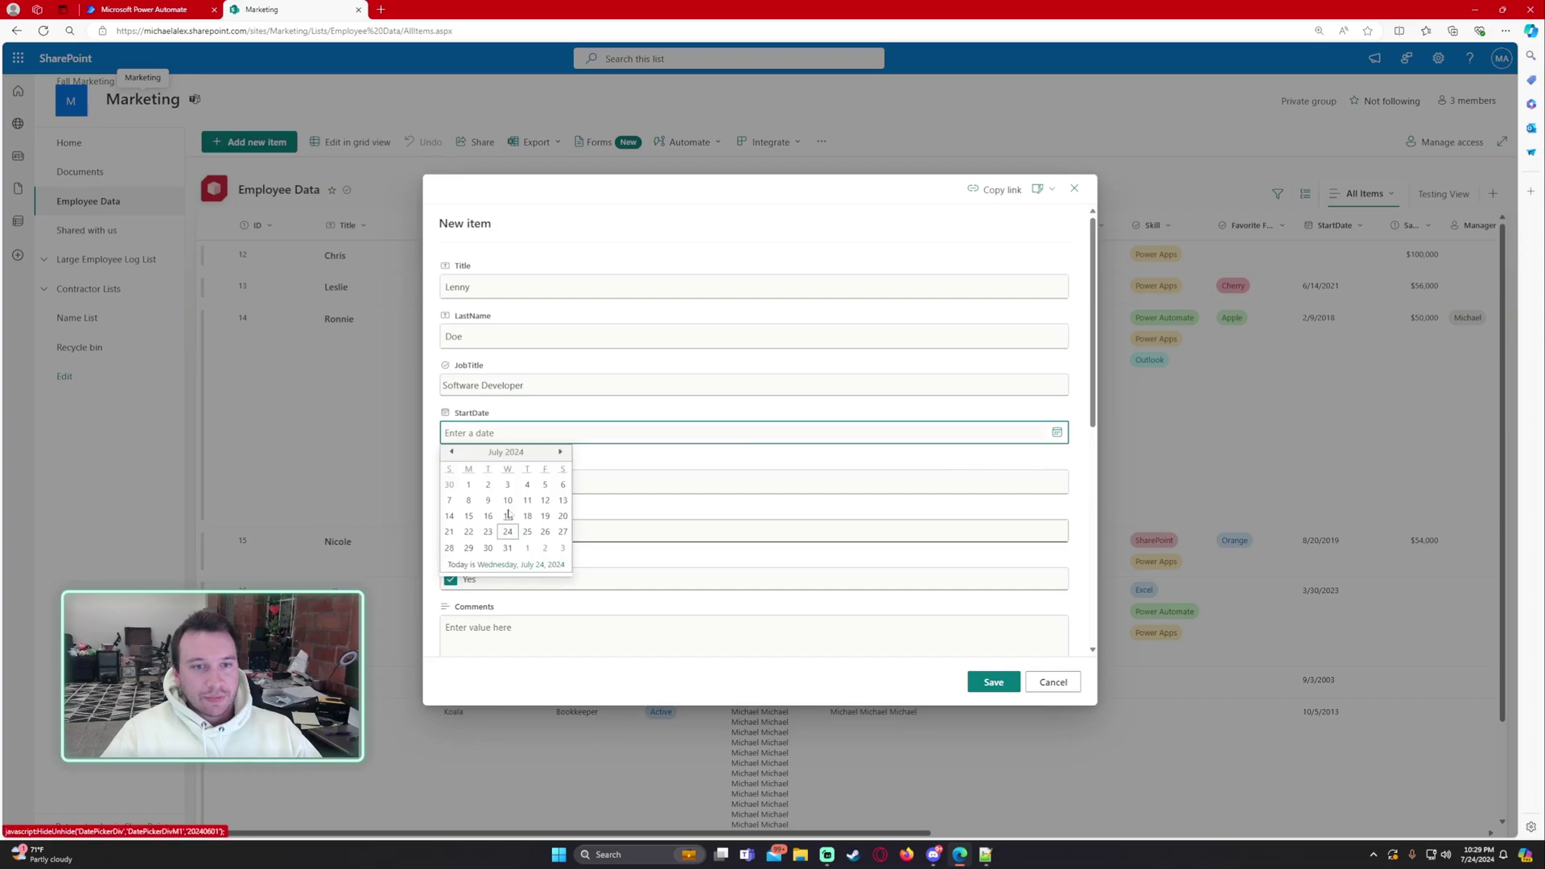
pyautogui.click(507, 517)
pyautogui.scroll(-5, 827, 534)
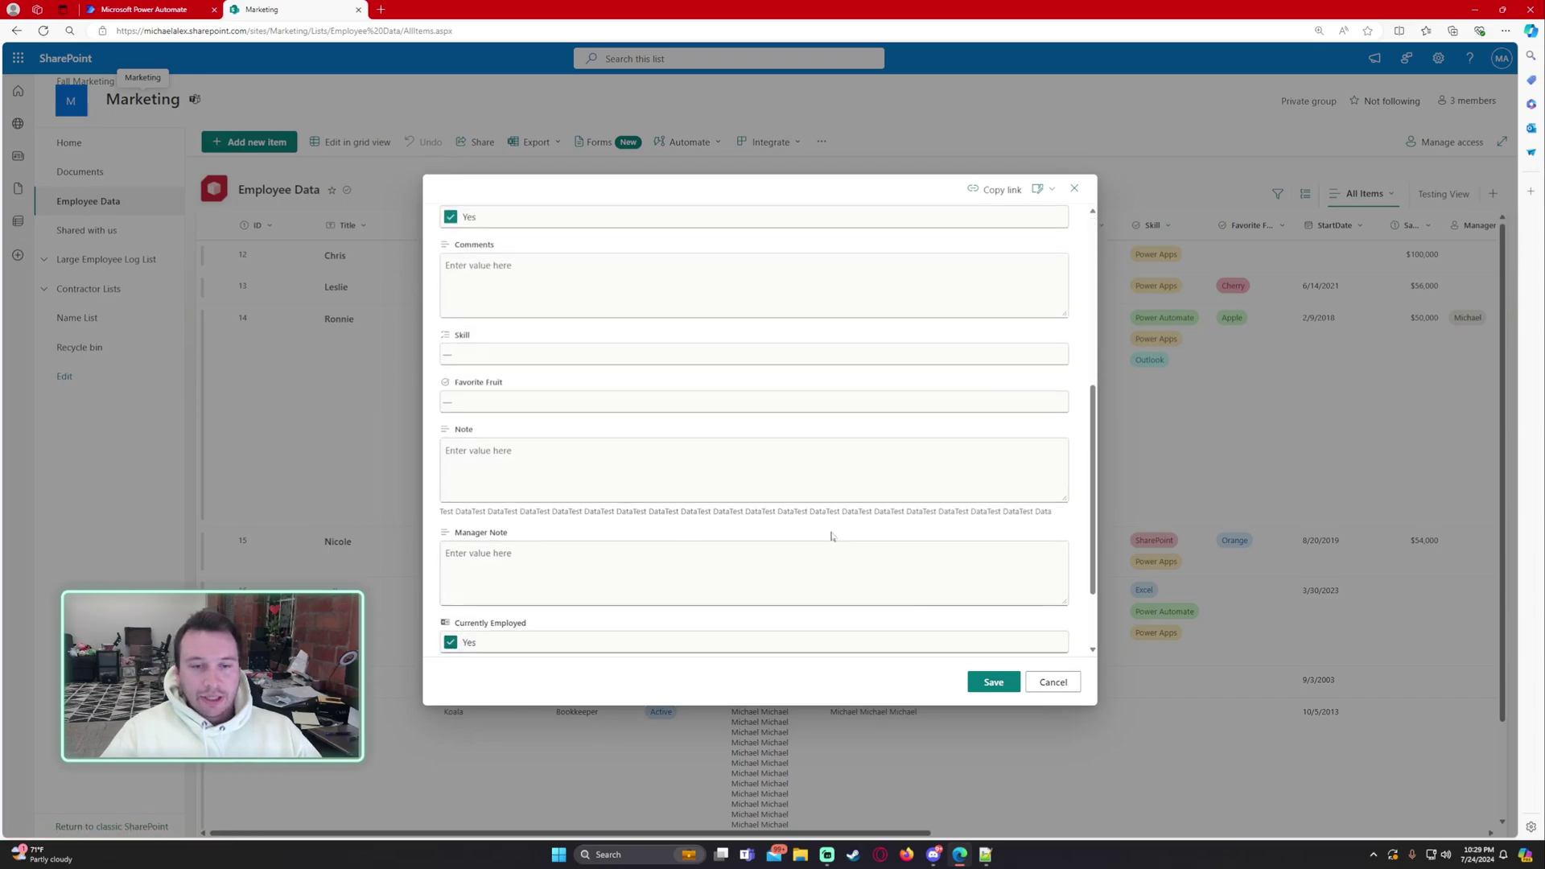
pyautogui.scroll(5, 831, 537)
pyautogui.click(992, 680)
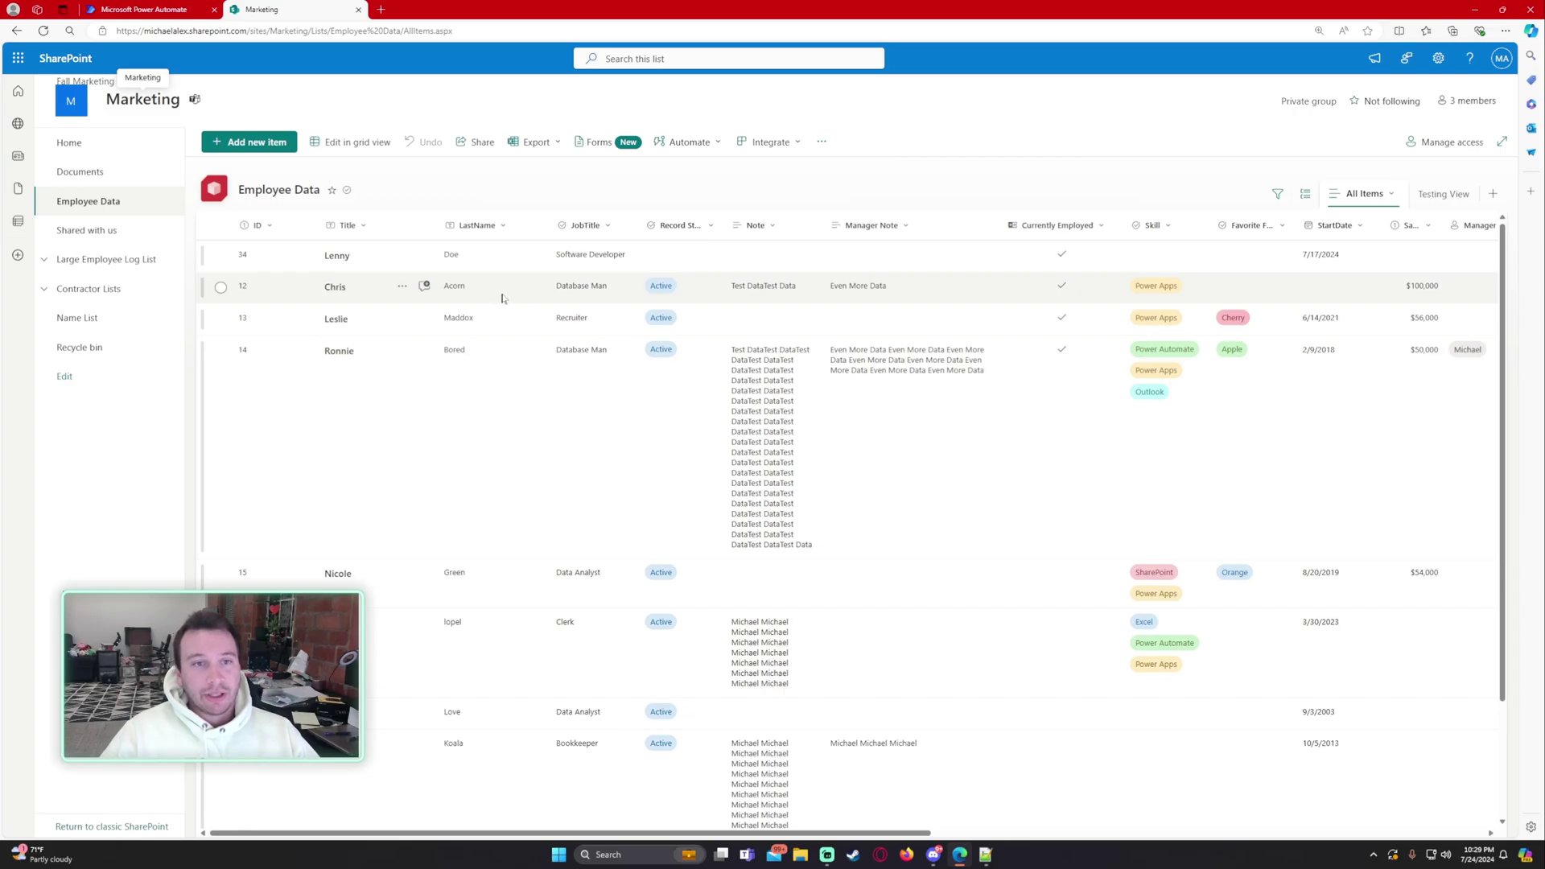
# Step: Open Employee Data item 13, change its JobTitle from Recruiter to Data Analyst, and close the panel
pyautogui.click(529, 323)
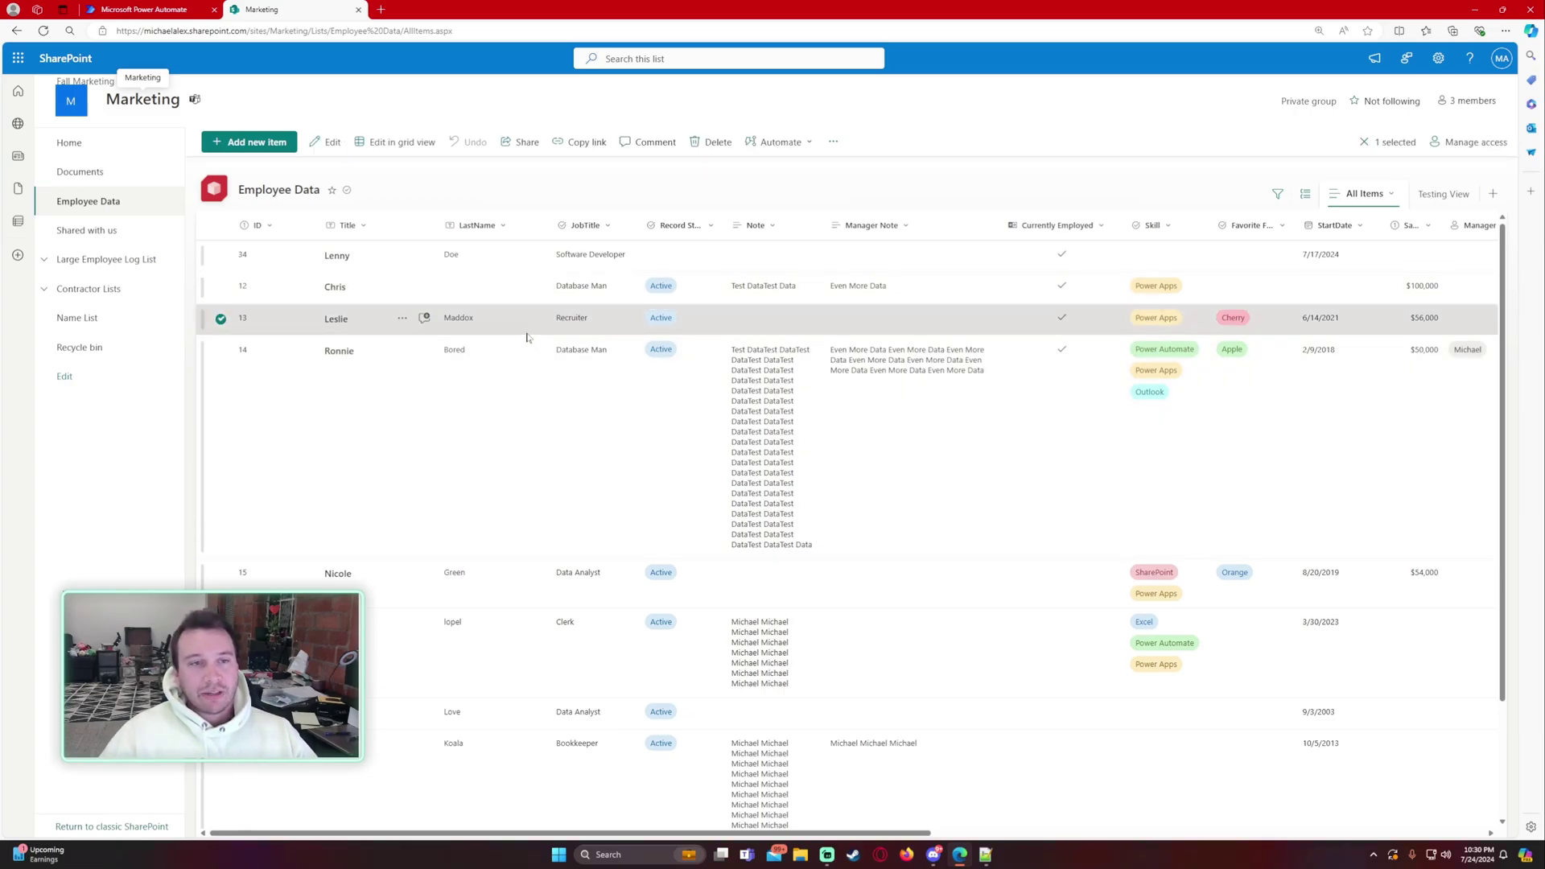
pyautogui.doubleClick(521, 330)
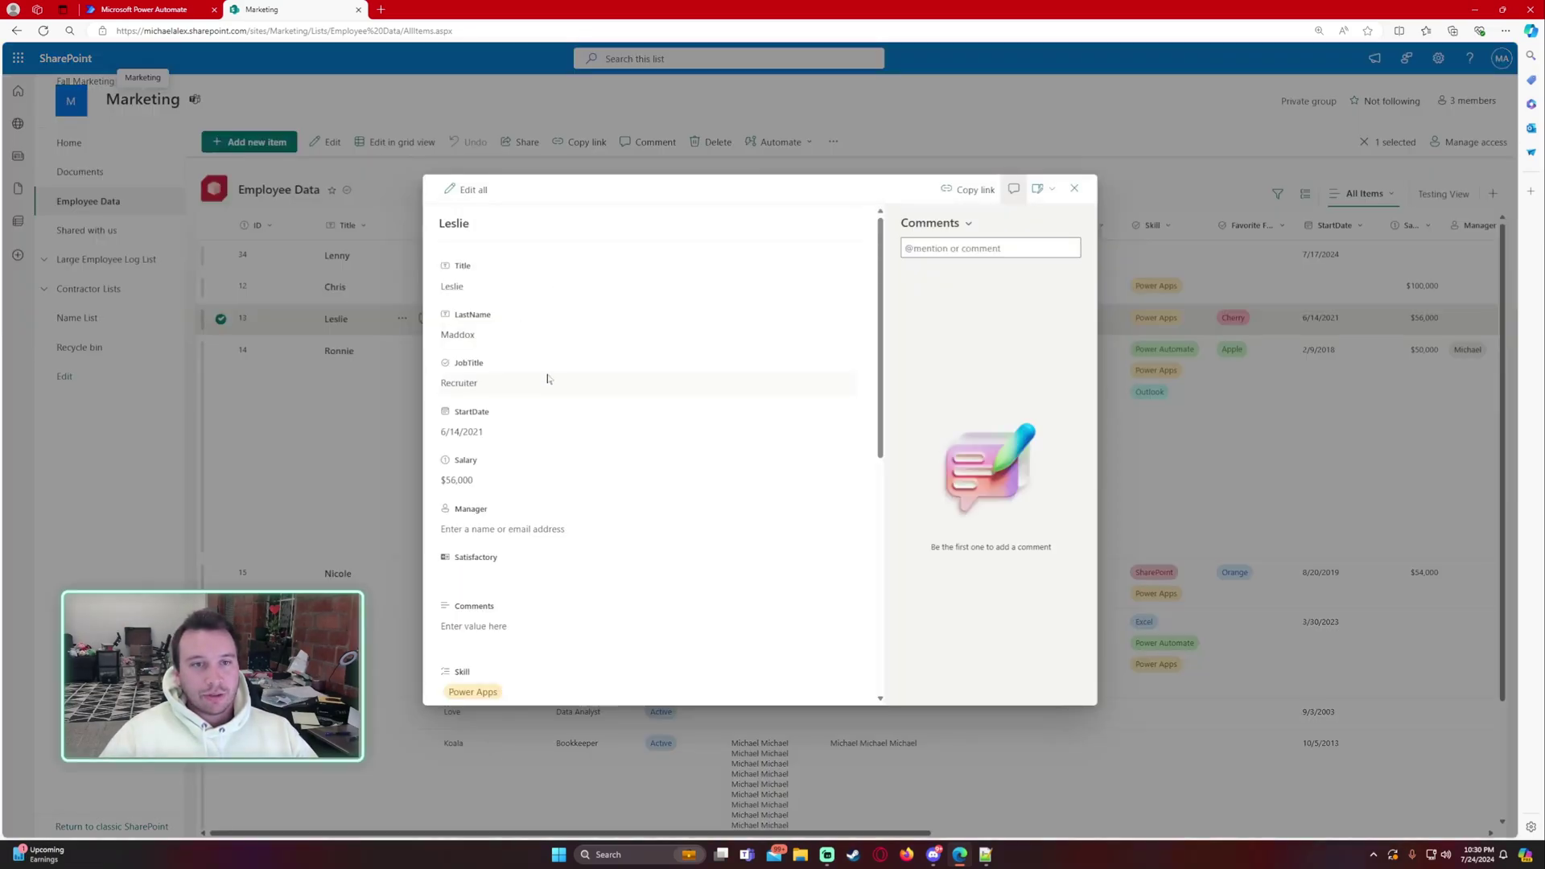
pyautogui.click(546, 385)
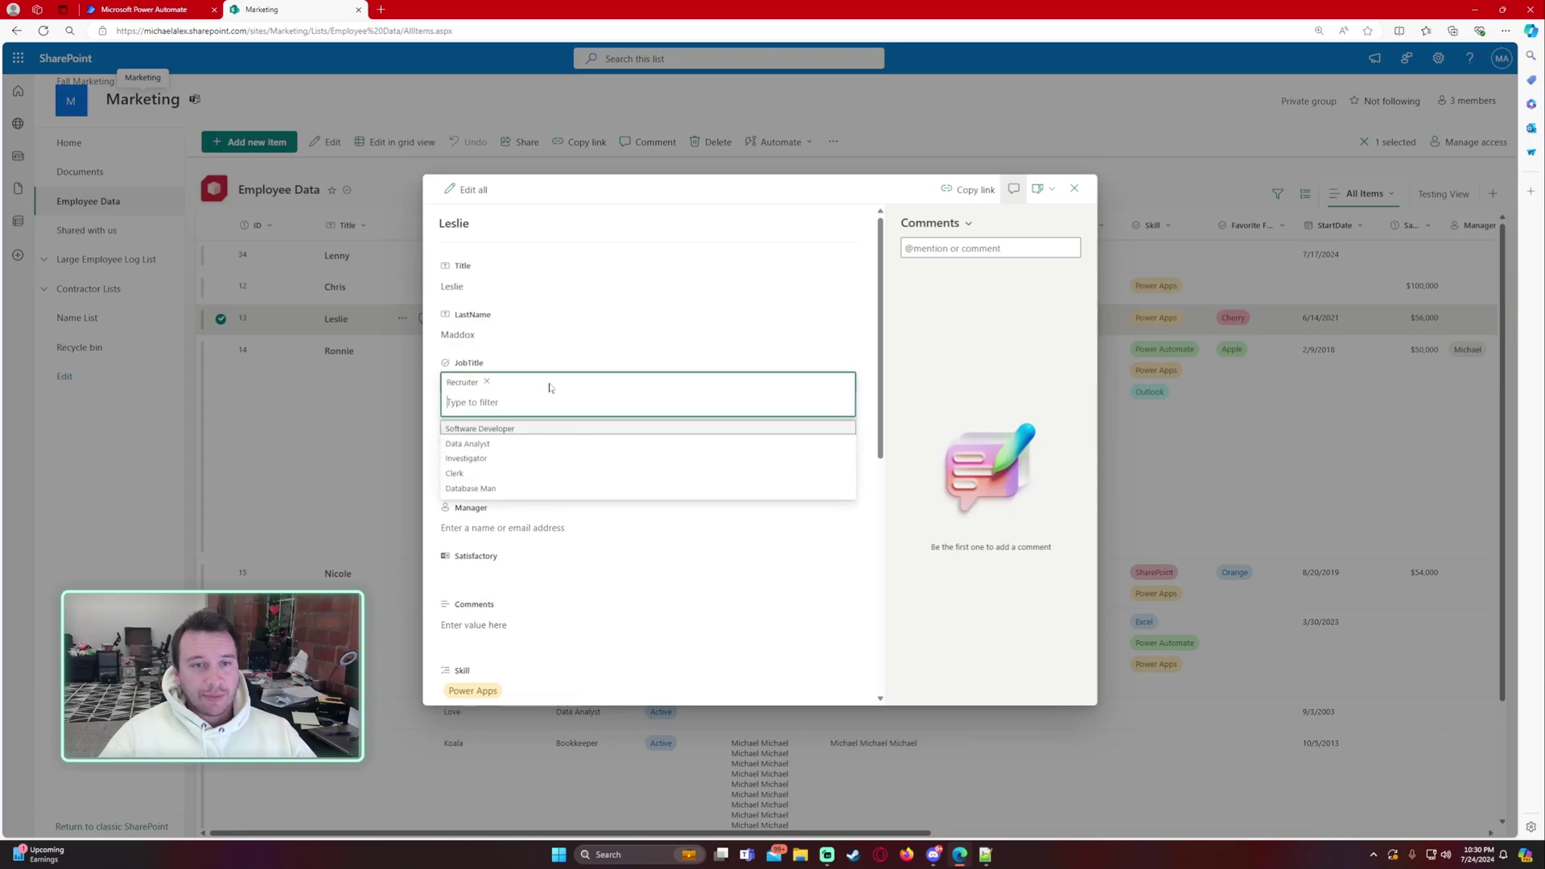
pyautogui.click(547, 445)
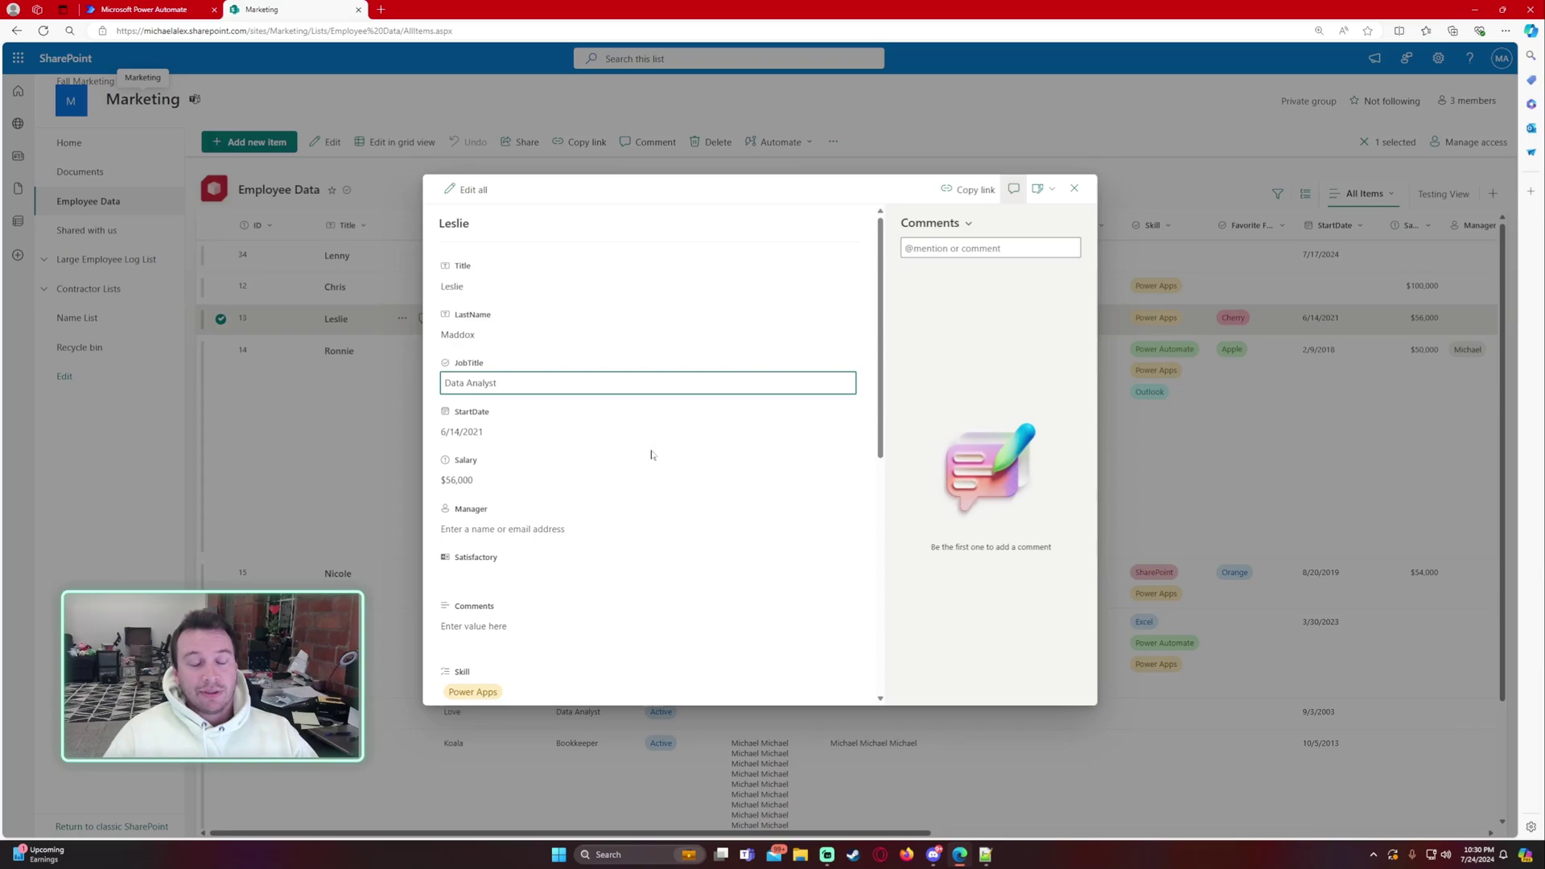
pyautogui.click(1074, 185)
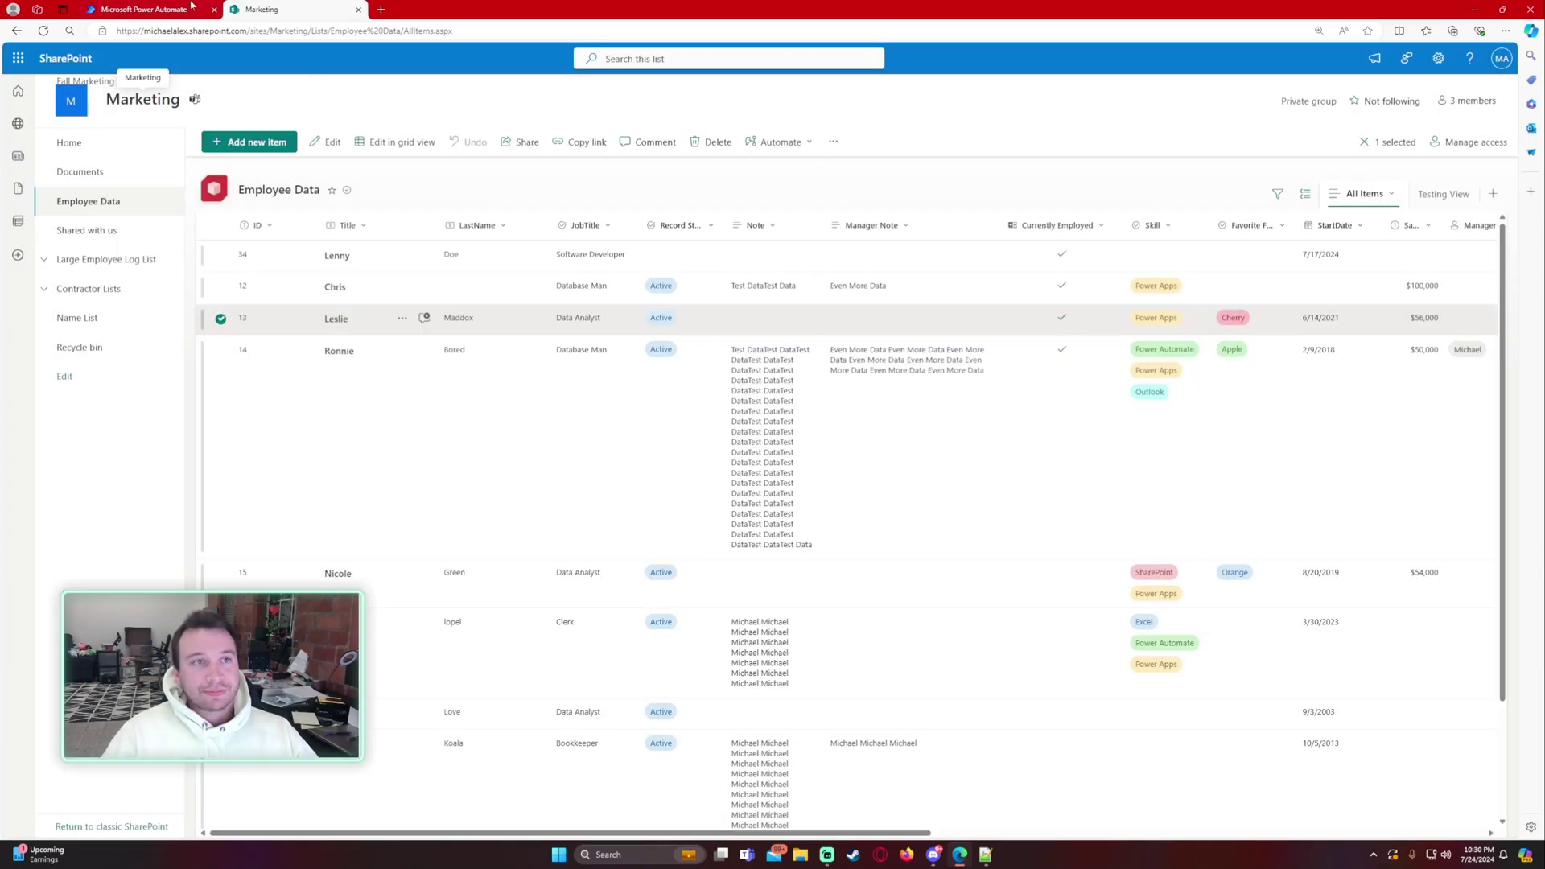
# Step: Return to Power Automate and scroll to the Identify Modified or Created flow's 28-day run history
pyautogui.click(145, 10)
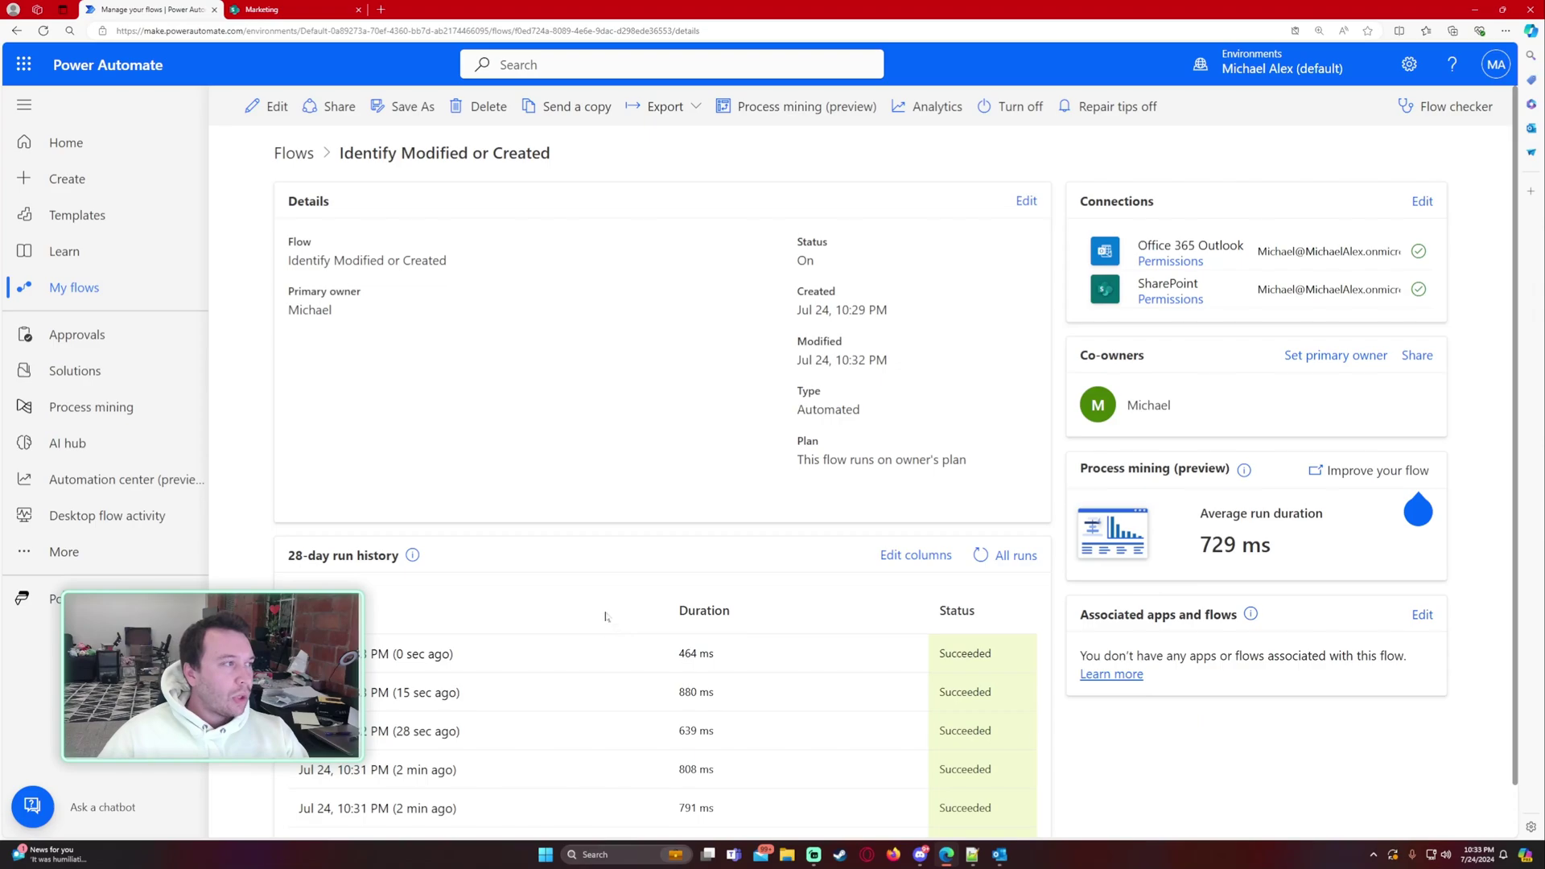
pyautogui.scroll(-1, 995, 515)
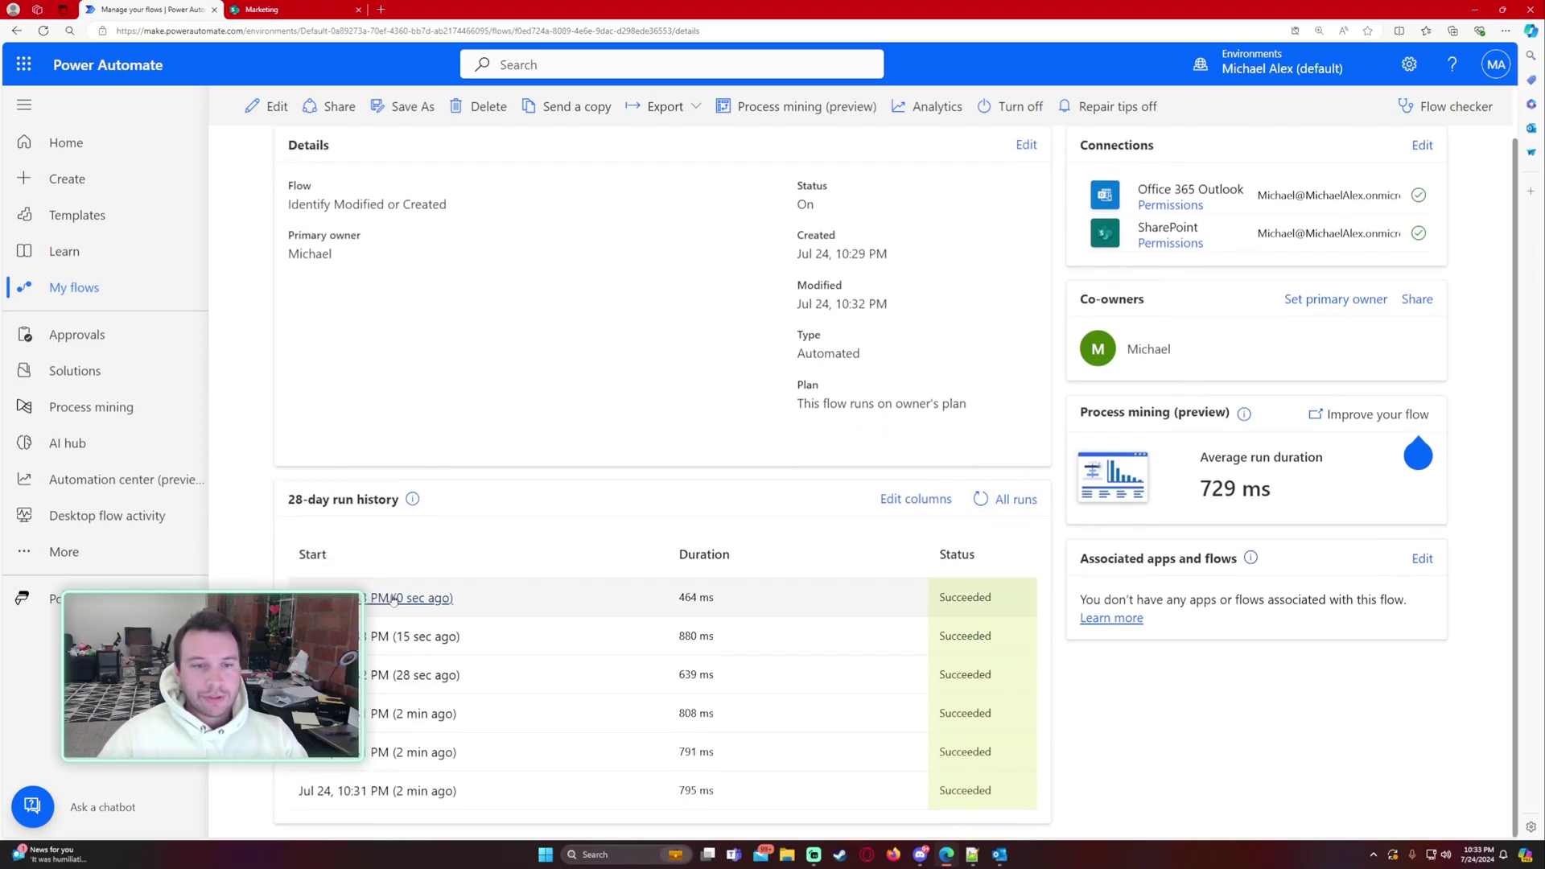
pyautogui.click(453, 638)
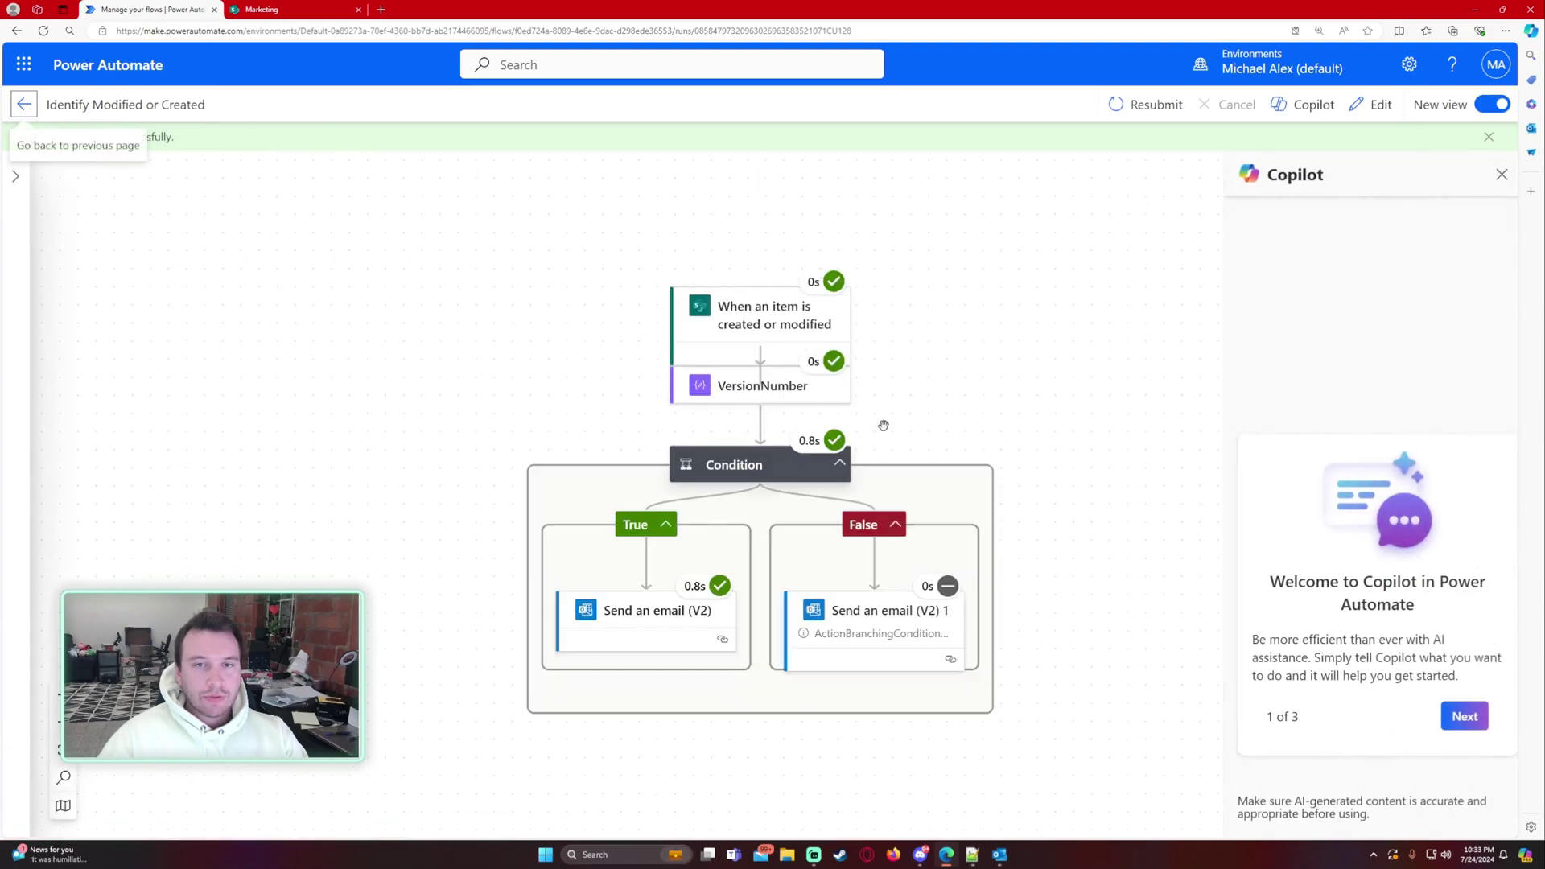
pyautogui.click(760, 429)
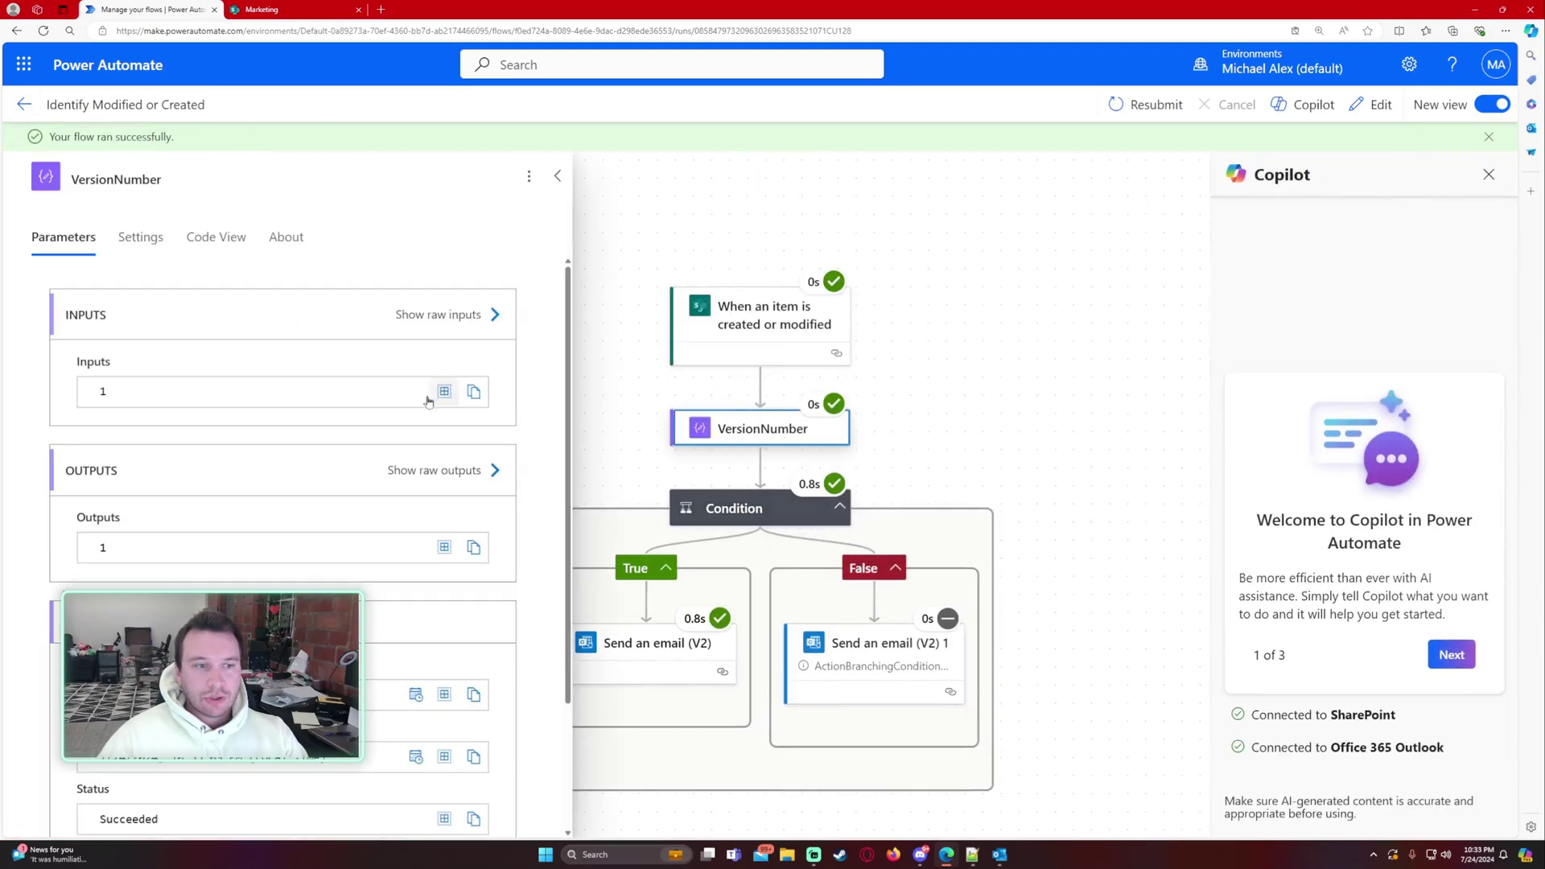
pyautogui.scroll(-1, 242, 424)
pyautogui.doubleClick(103, 487)
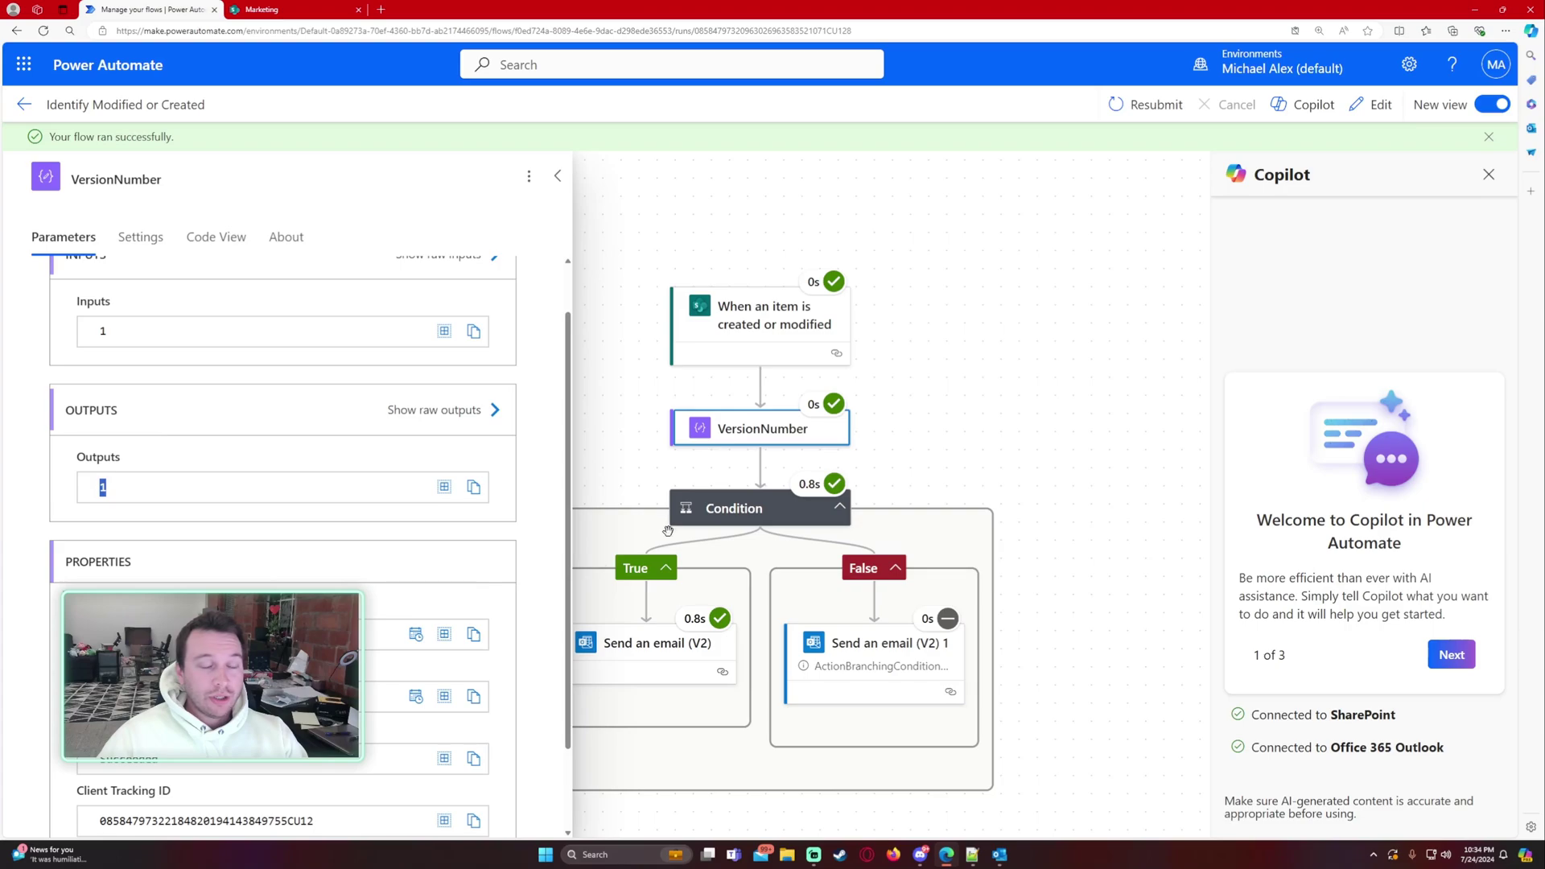
pyautogui.scroll(-1, 669, 531)
pyautogui.click(685, 569)
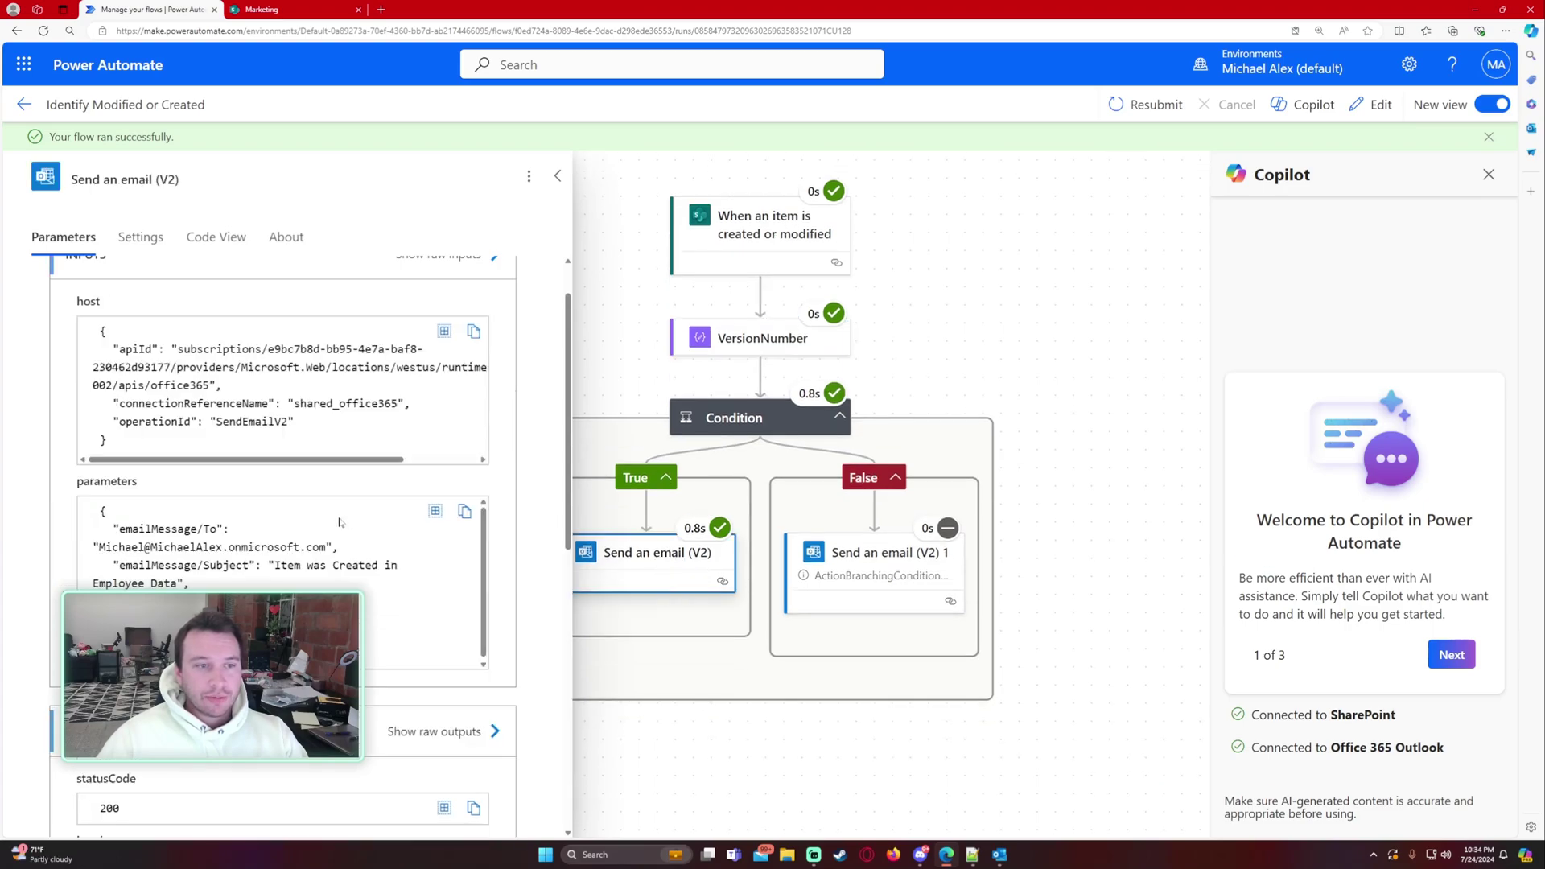
pyautogui.scroll(-3, 212, 489)
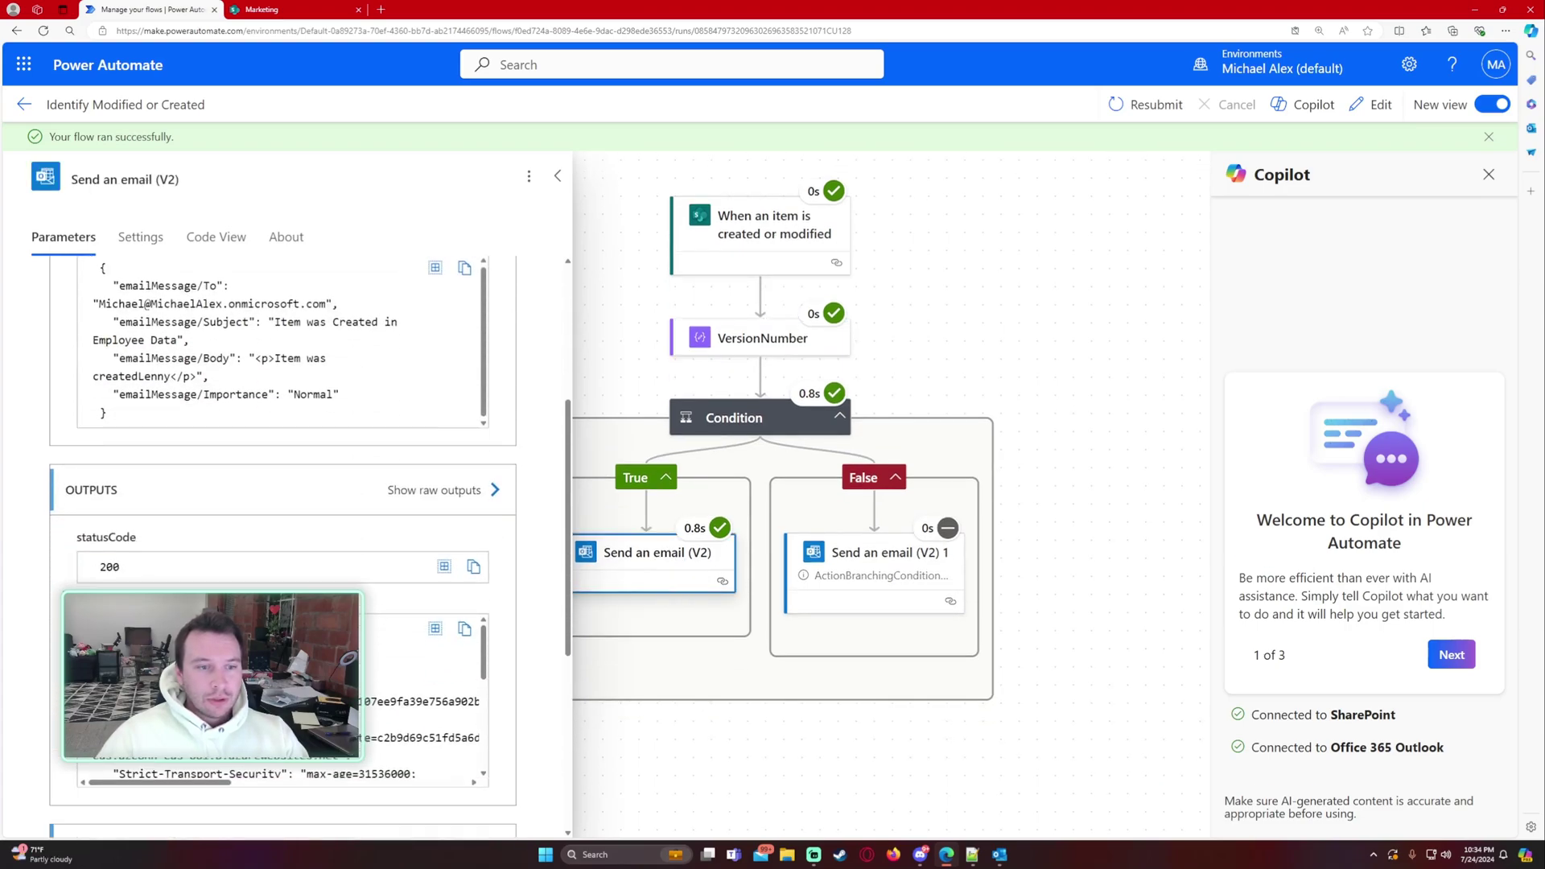
pyautogui.scroll(2, 337, 480)
pyautogui.click(1000, 854)
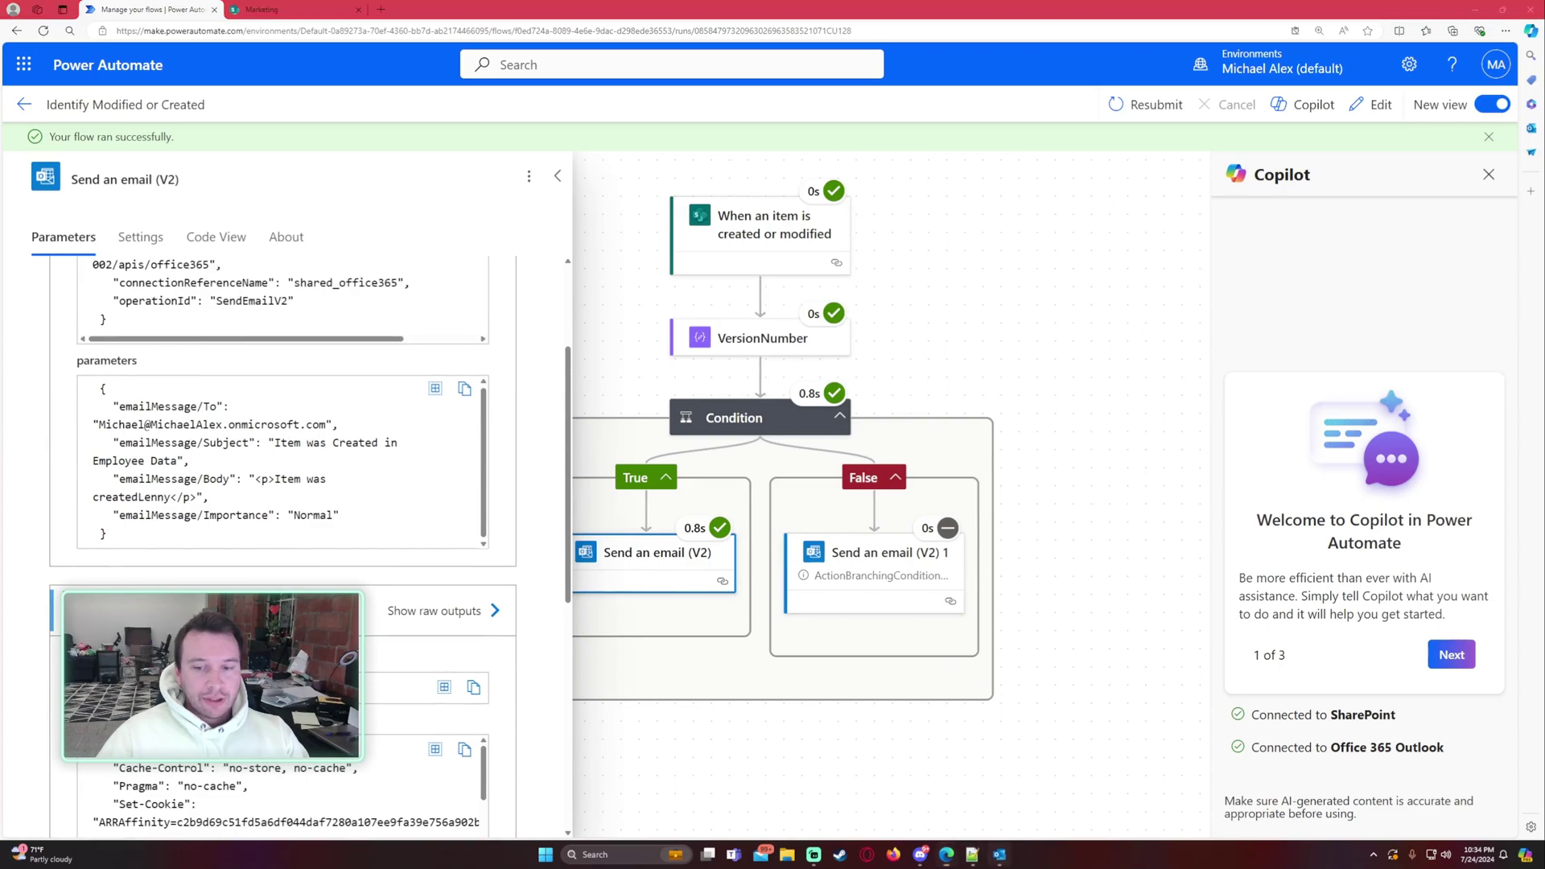
pyautogui.moveTo(621, 293); pyautogui.dragTo(762, 299)
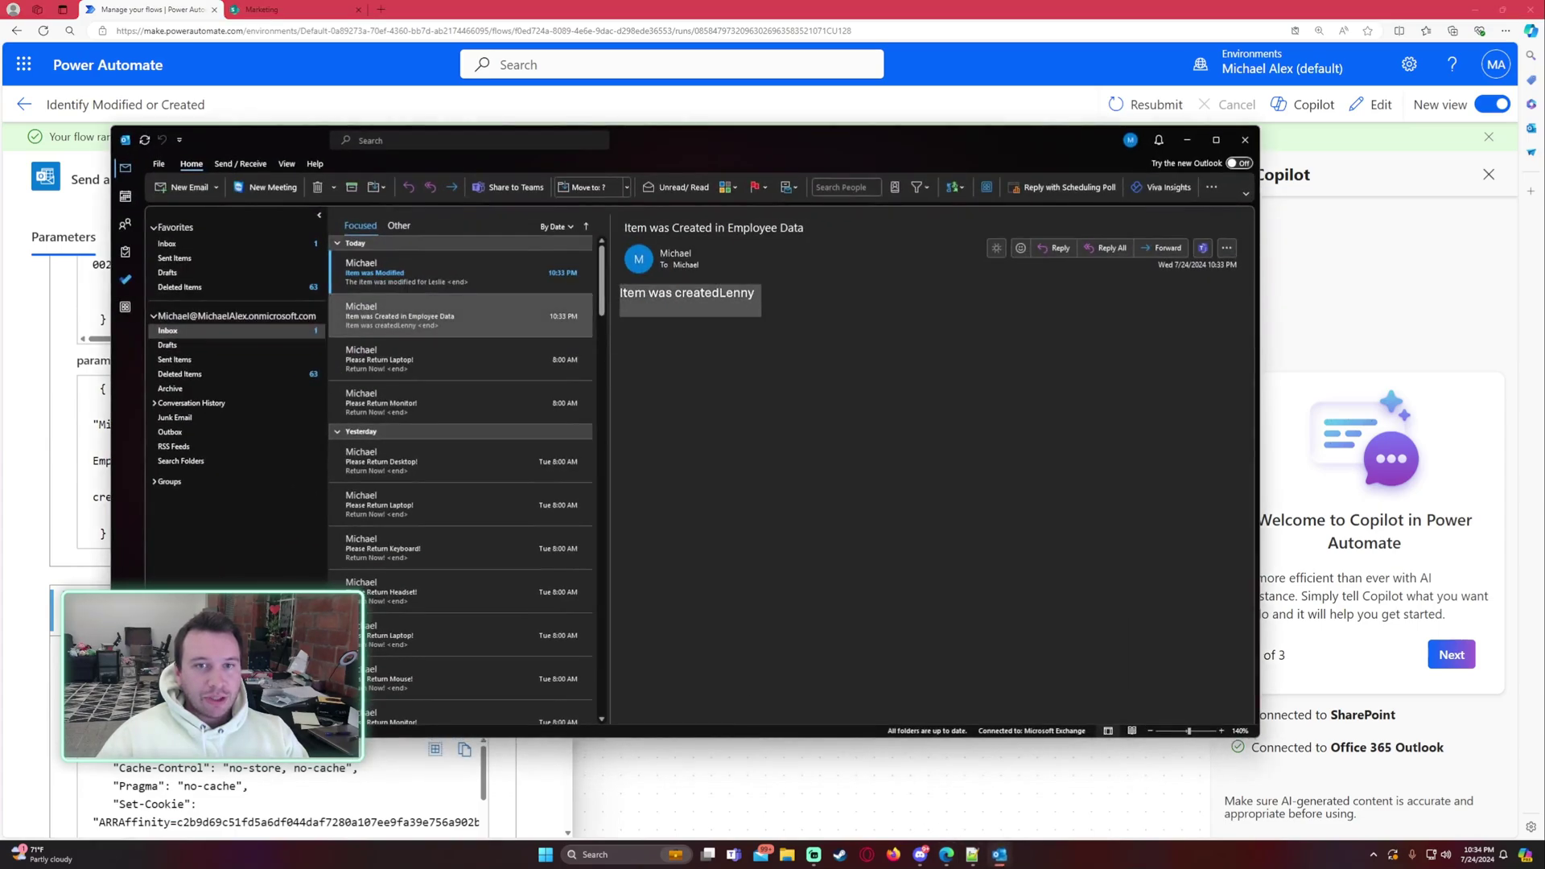
pyautogui.hotkey('alt', 'Tab')
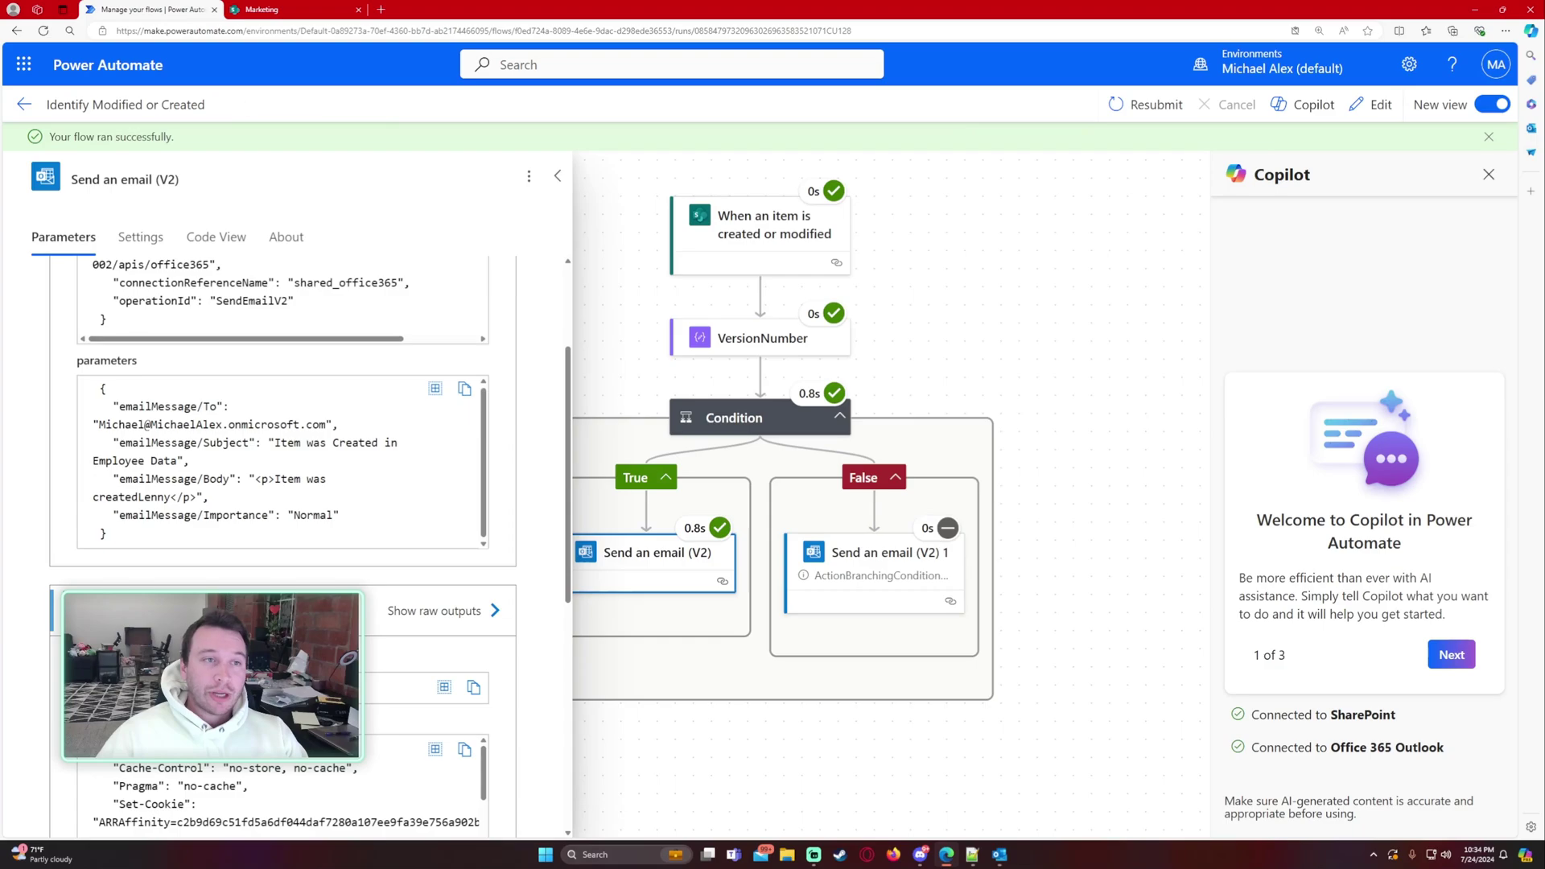
pyautogui.click(25, 104)
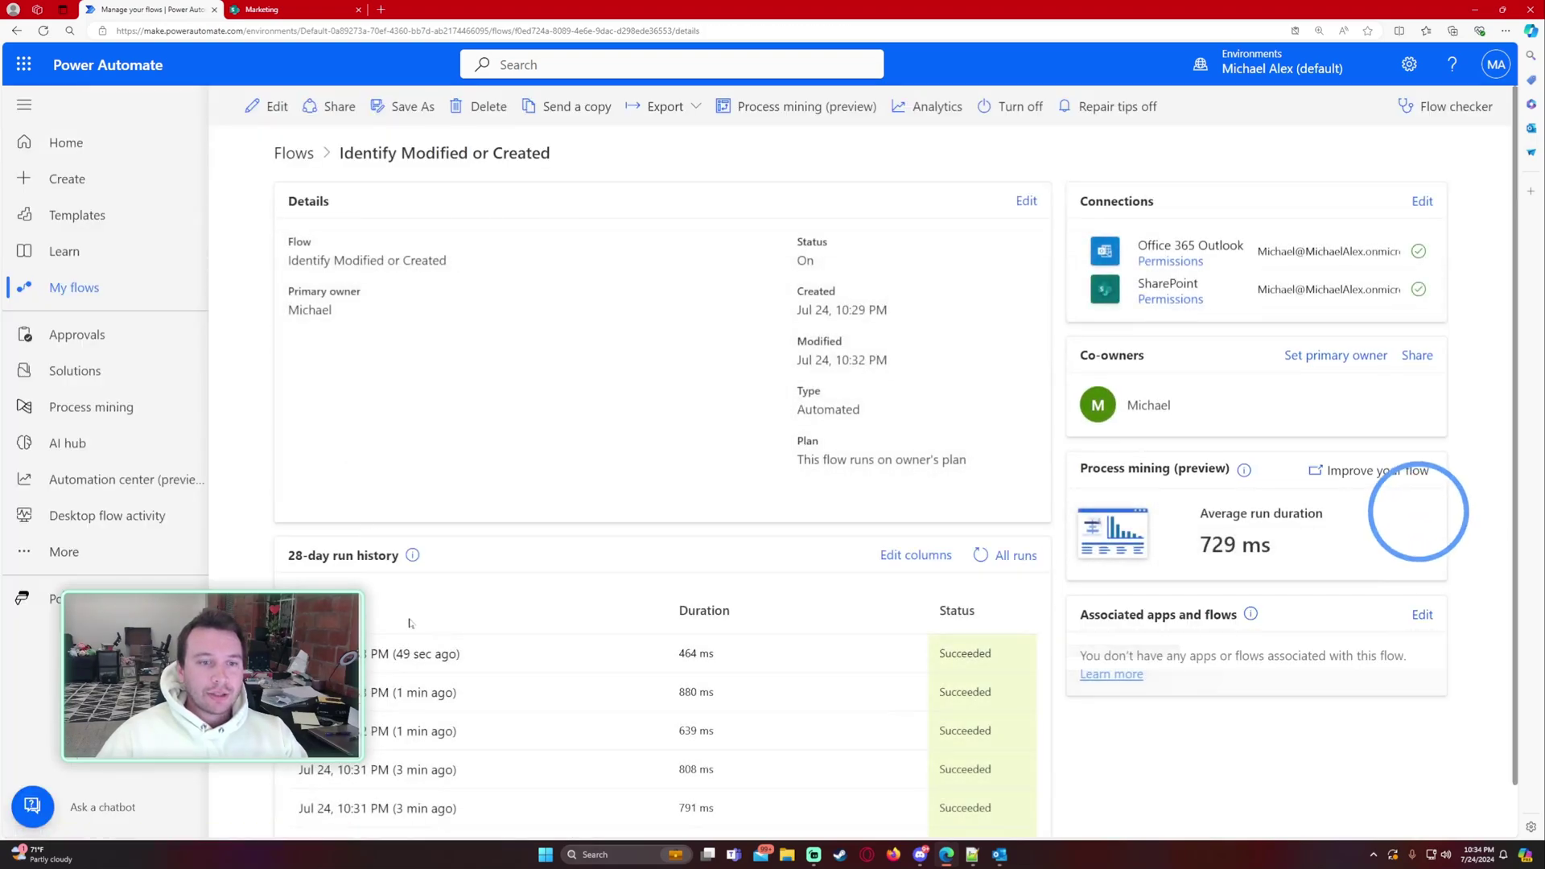
pyautogui.click(416, 656)
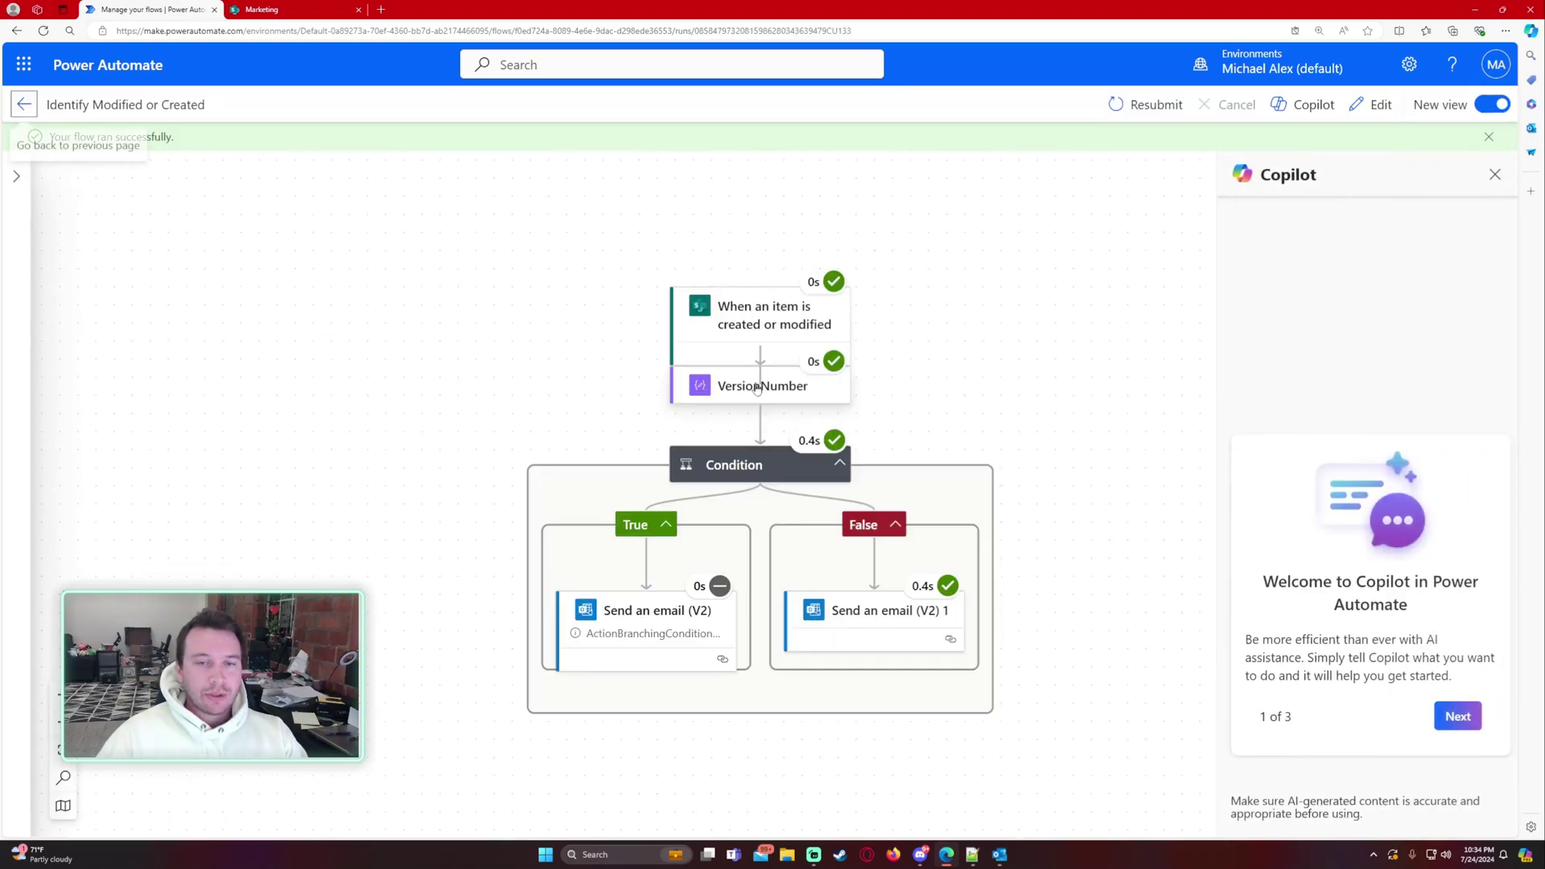
pyautogui.click(760, 430)
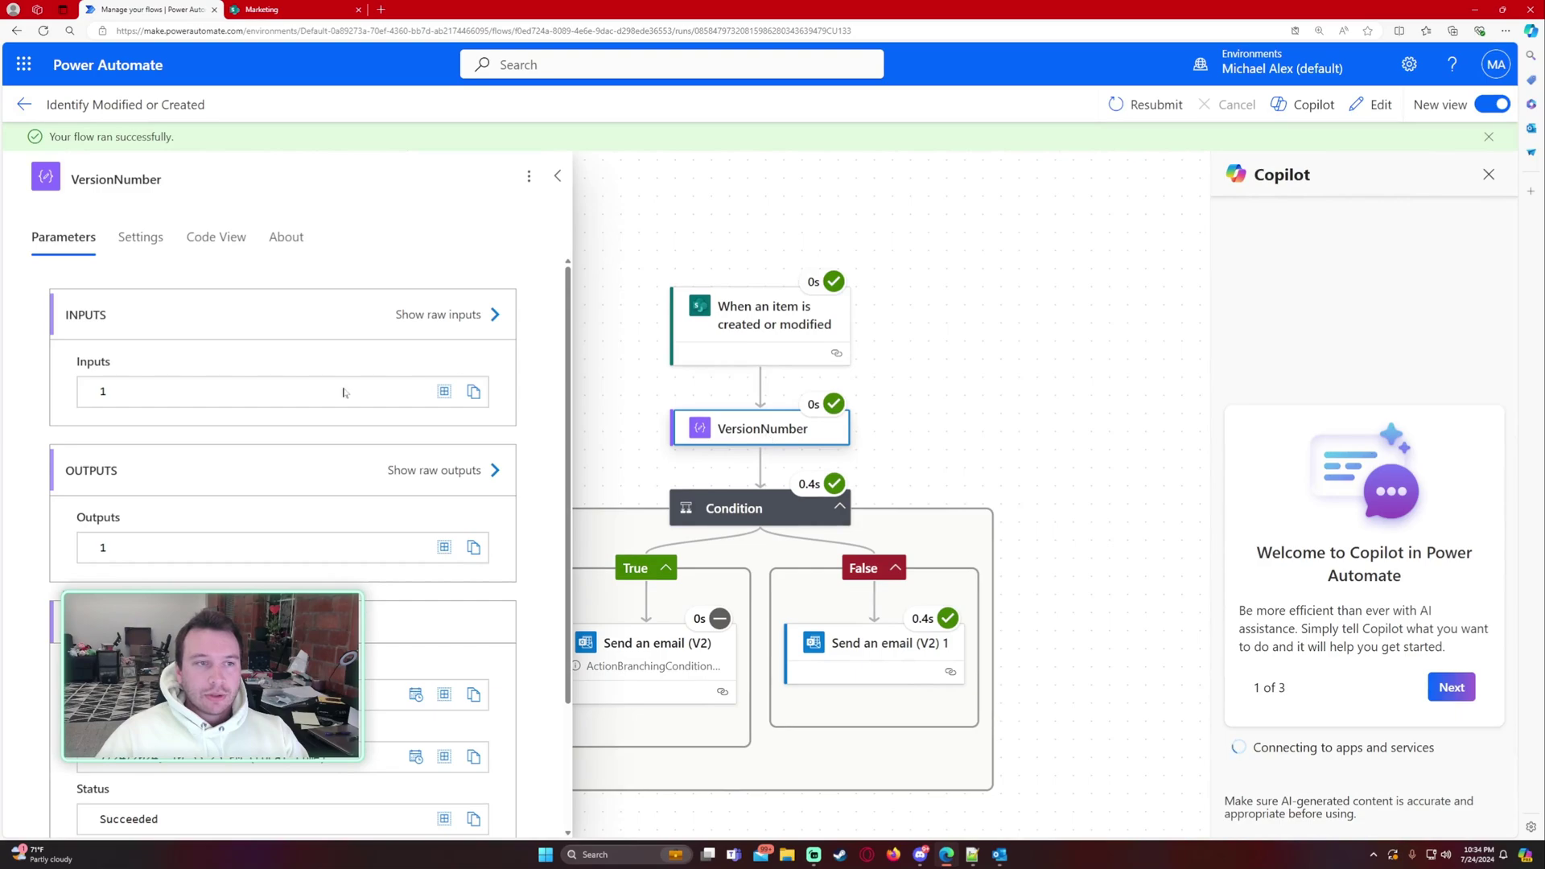
pyautogui.doubleClick(103, 547)
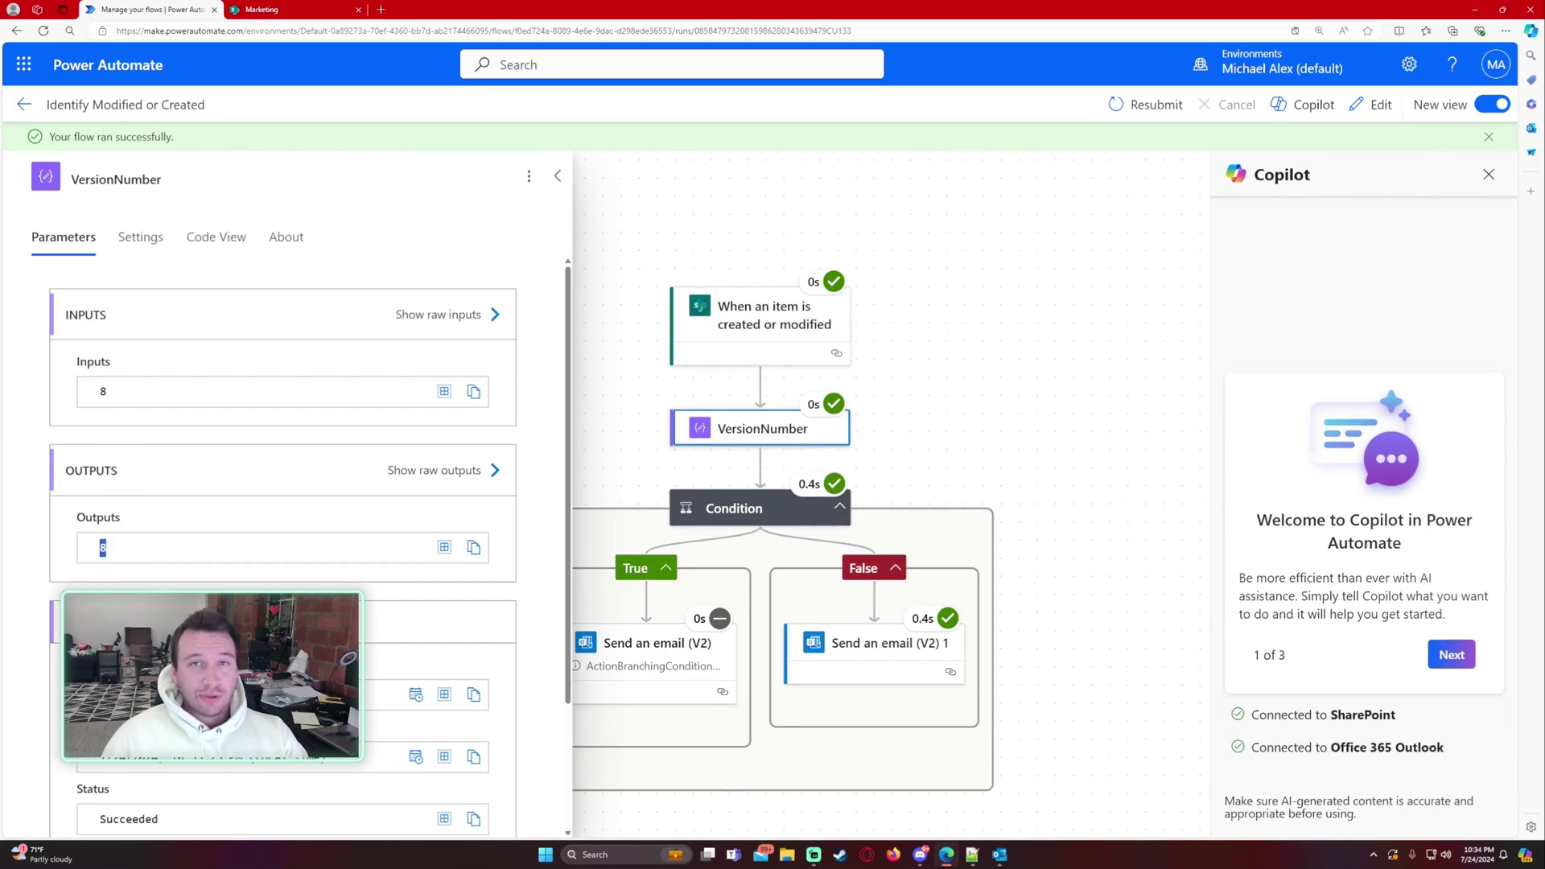
pyautogui.click(899, 670)
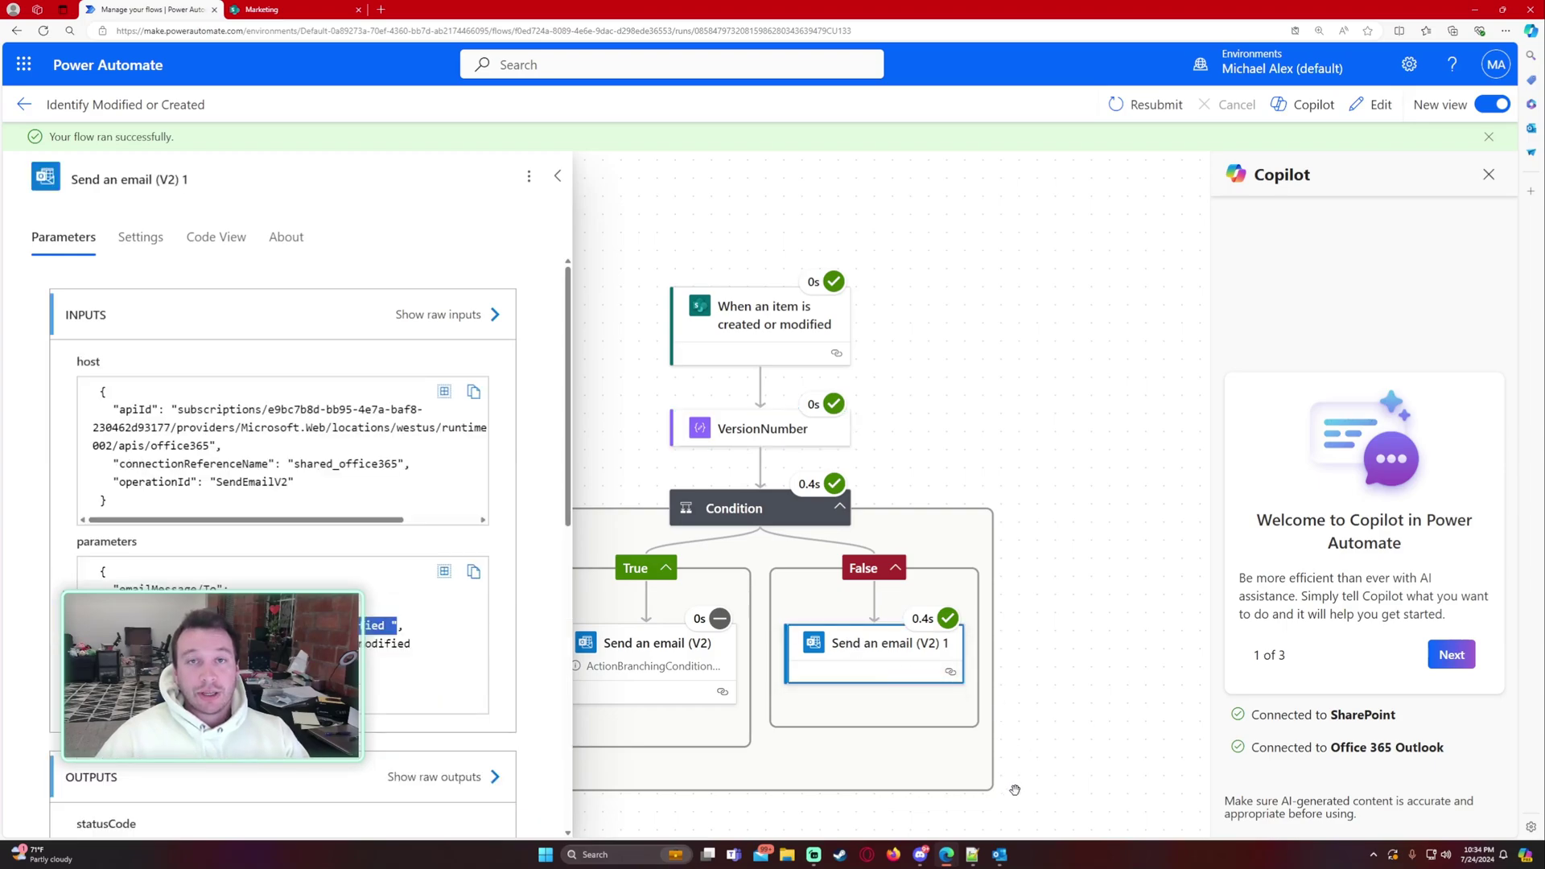
pyautogui.click(999, 855)
pyautogui.click(450, 272)
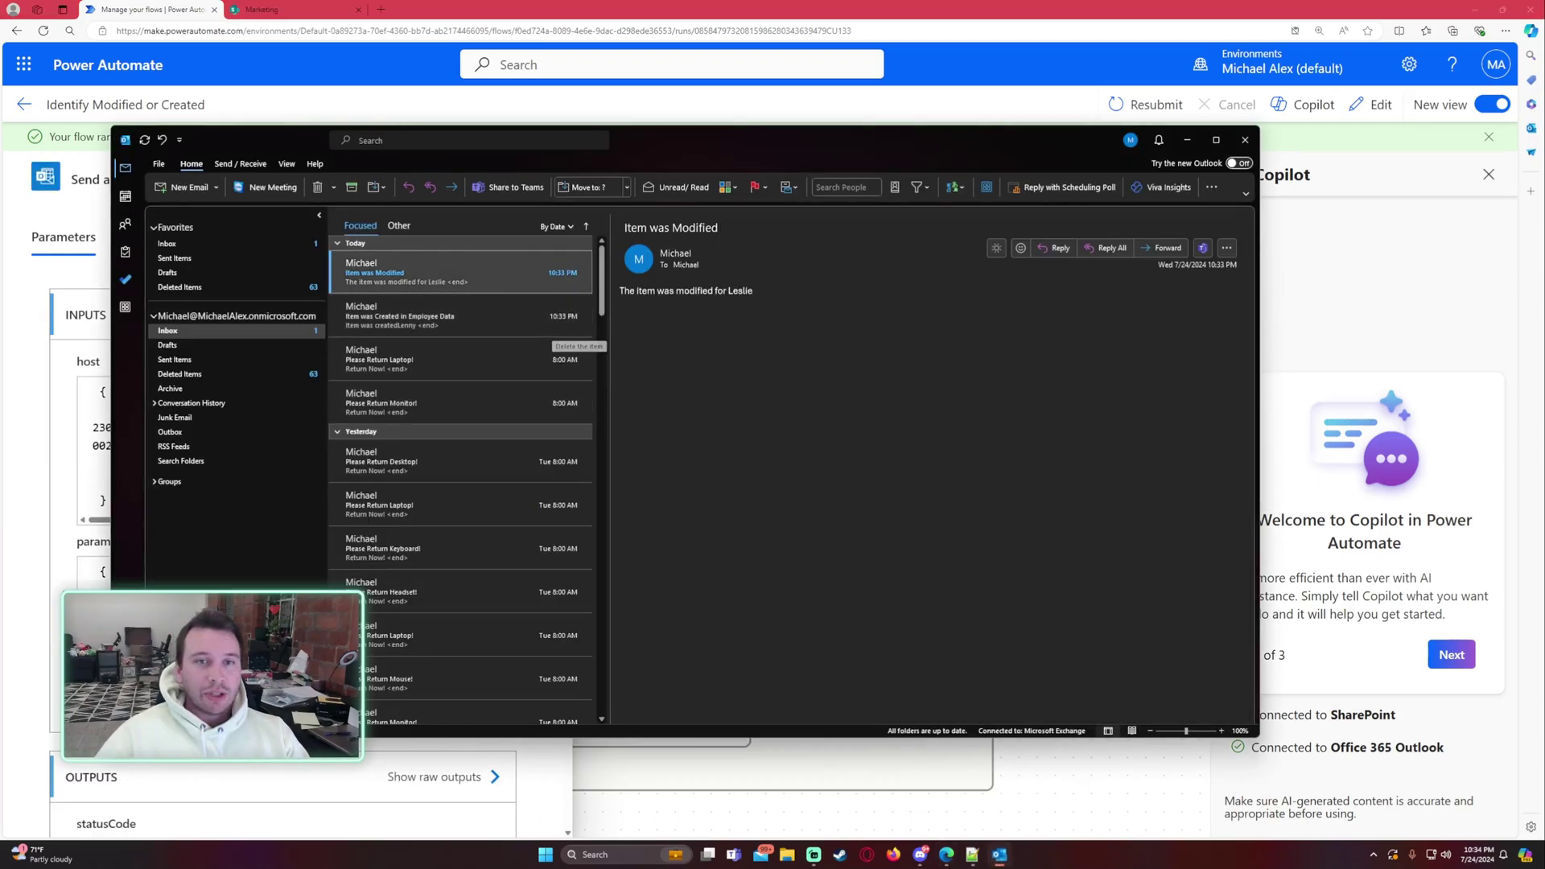
pyautogui.moveTo(637, 291); pyautogui.dragTo(753, 291)
pyautogui.click(680, 296)
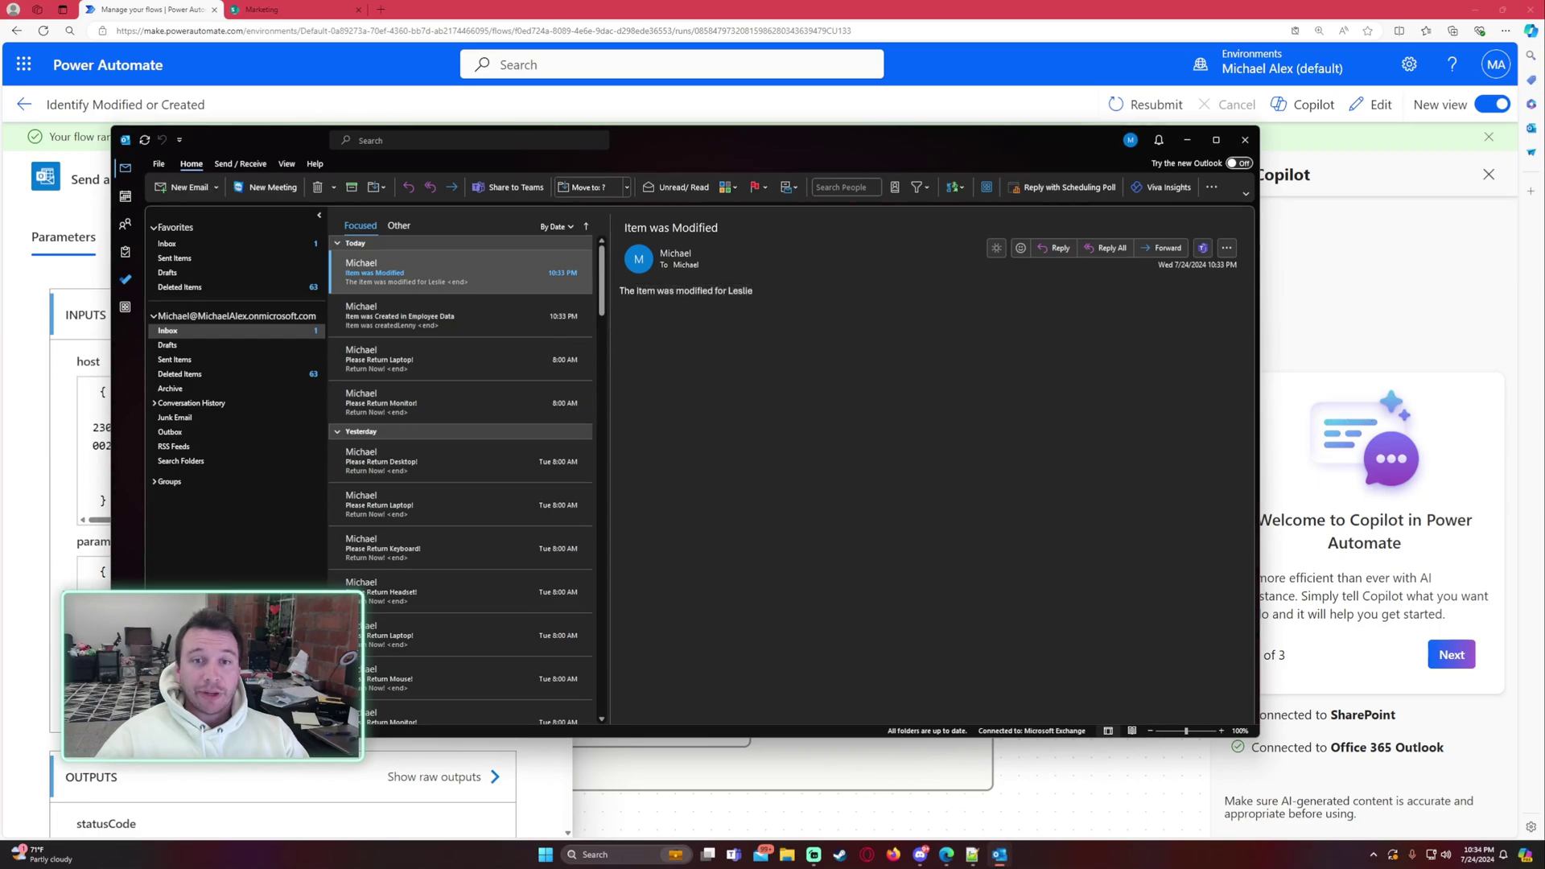
pyautogui.click(1187, 139)
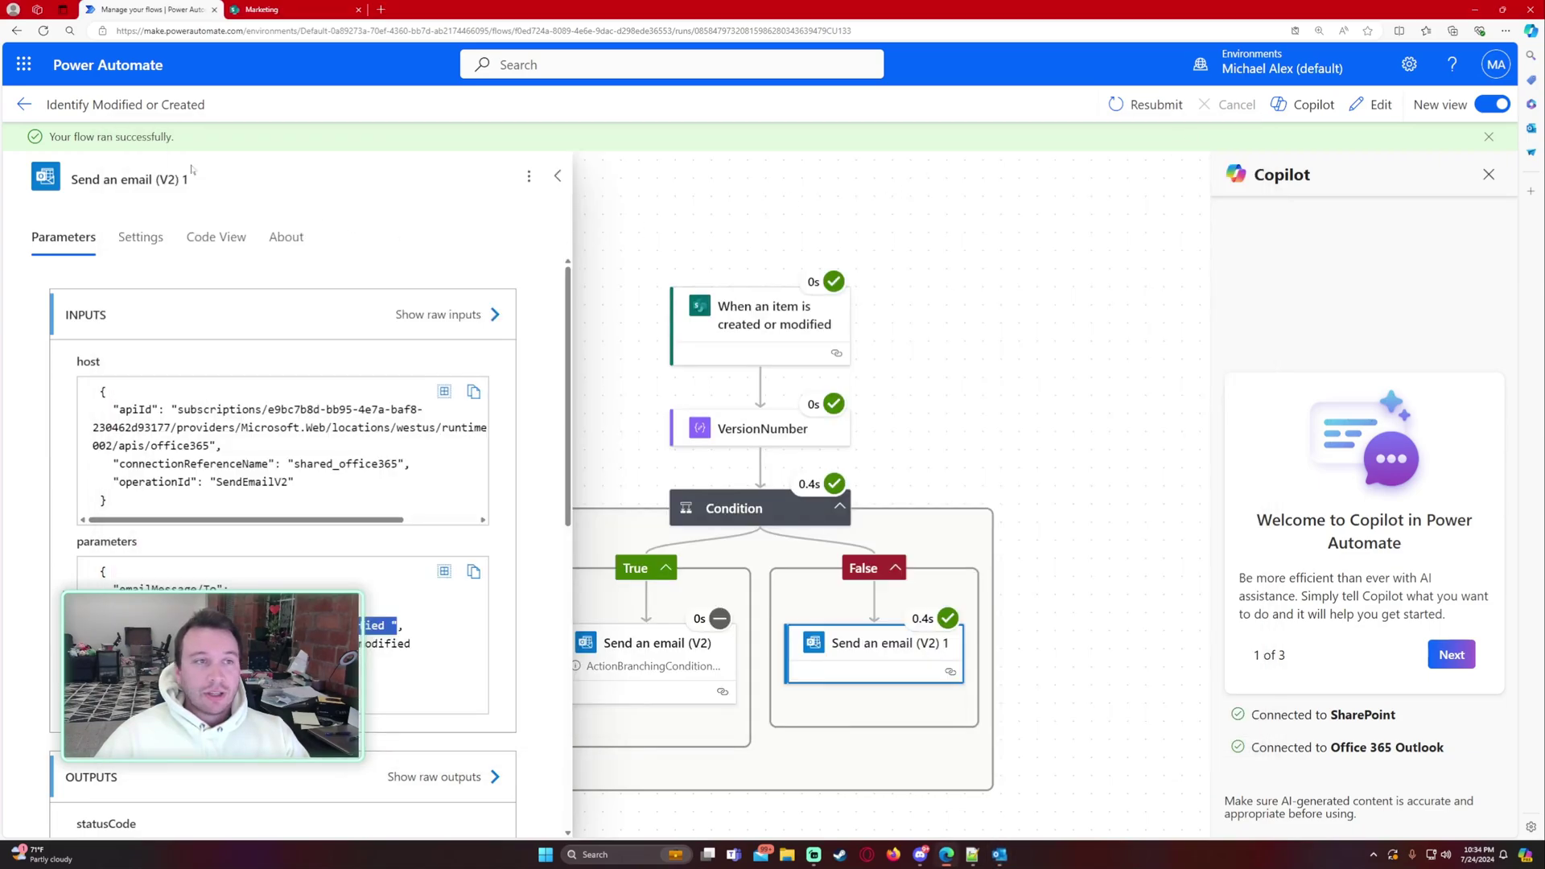
pyautogui.click(25, 106)
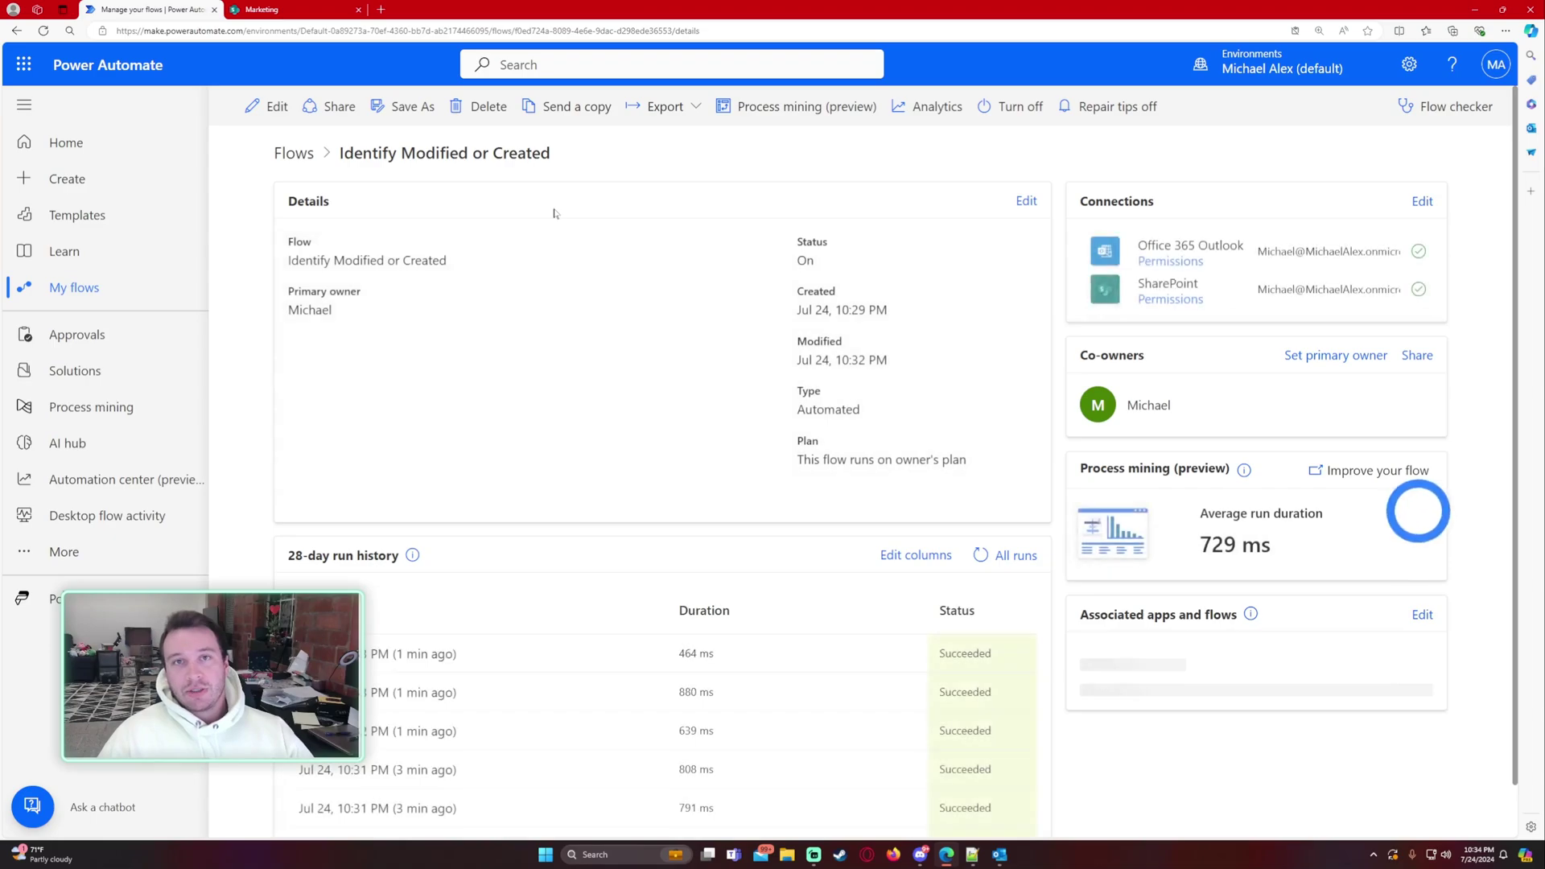